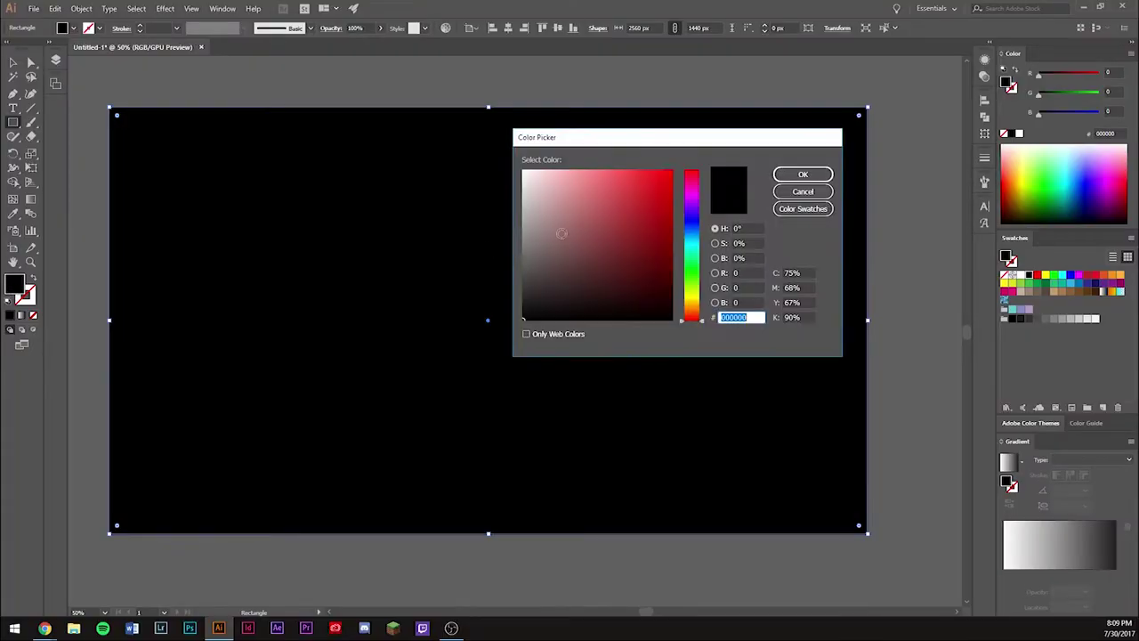
- Fill the full-artboard background rectangle with sky blue #009ddb, then deselect it
click(697, 246)
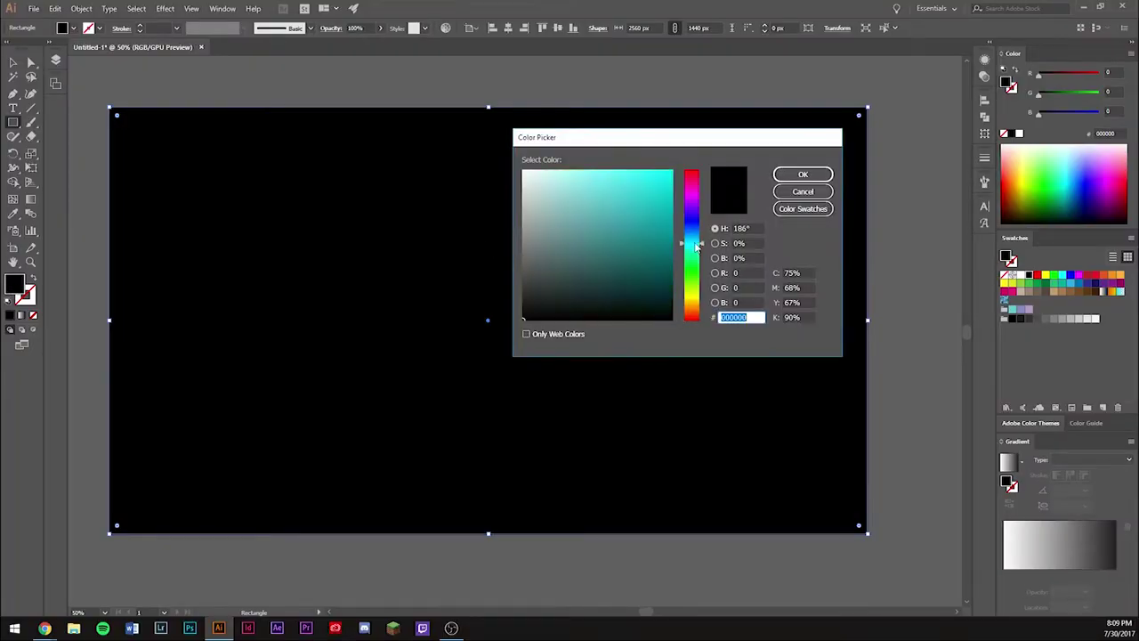
text(009ddb)
click(802, 174)
click(897, 285)
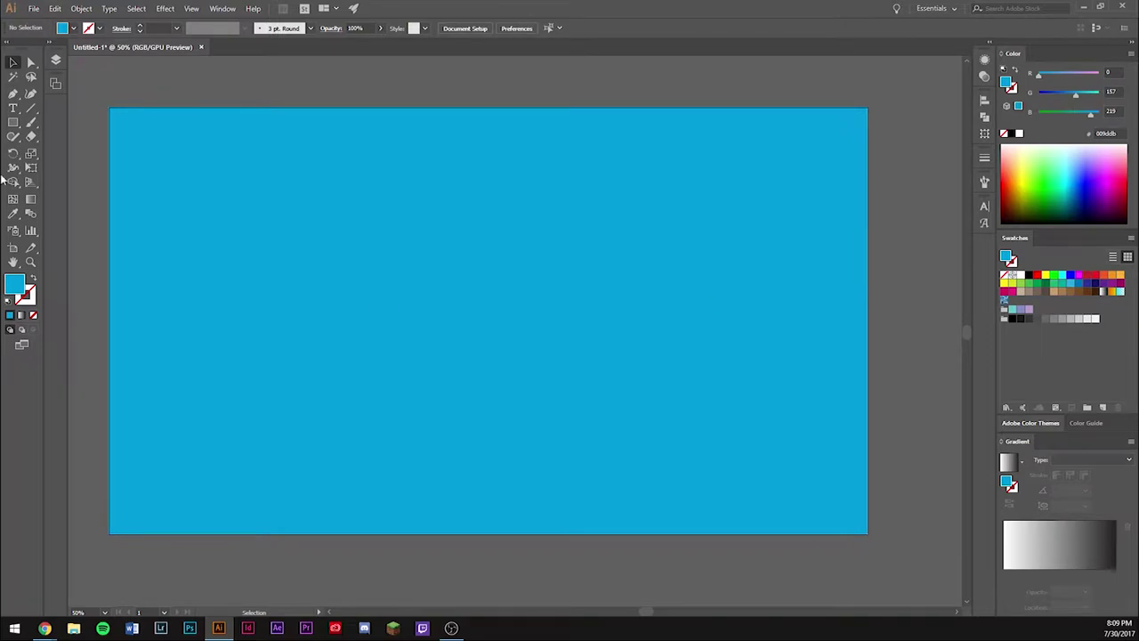
- Draw a long, fully rounded bar below the artboard centre
drag(12, 122, 72, 134)
mouse_move(247, 355)
mouse_down()
mouse_move(748, 411)
mouse_move(685, 399)
mouse_up()
key(a)
key(v)
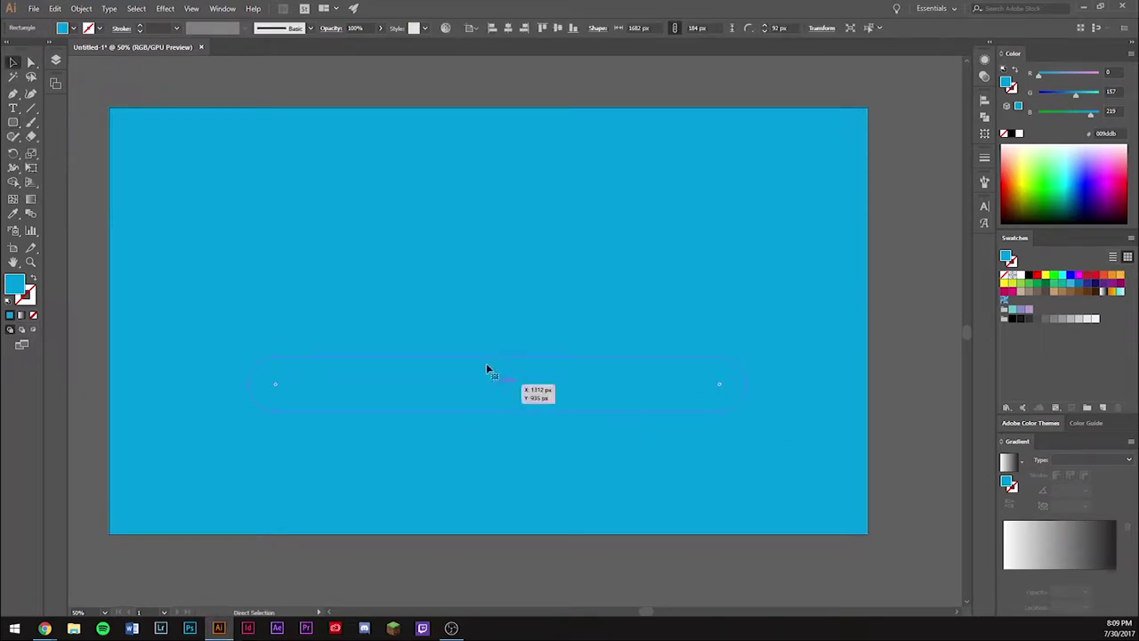
- Fill the bar with green and lighten the sky background to pale cyan
double_click(13, 283)
drag(691, 238, 692, 276)
click(669, 243)
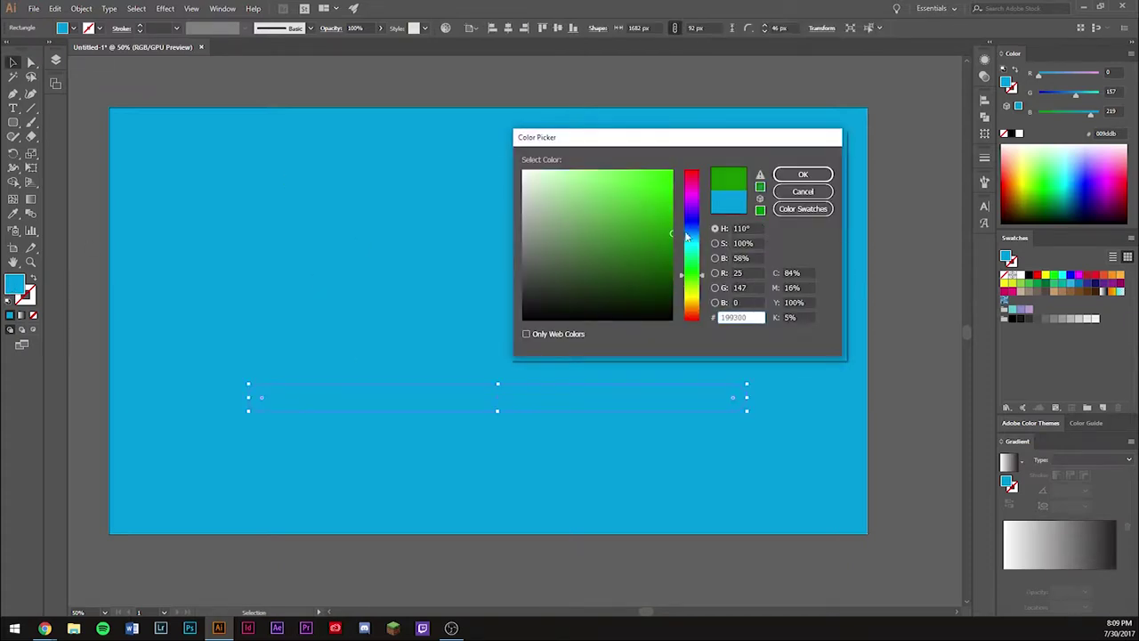
click(802, 174)
click(197, 308)
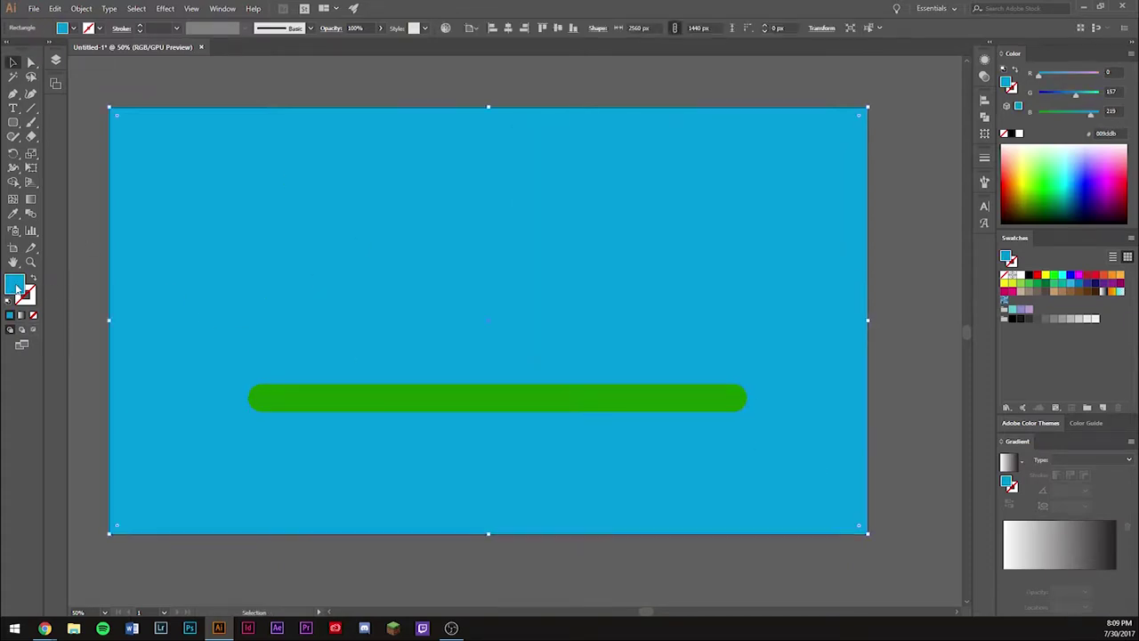
double_click(15, 284)
click(801, 175)
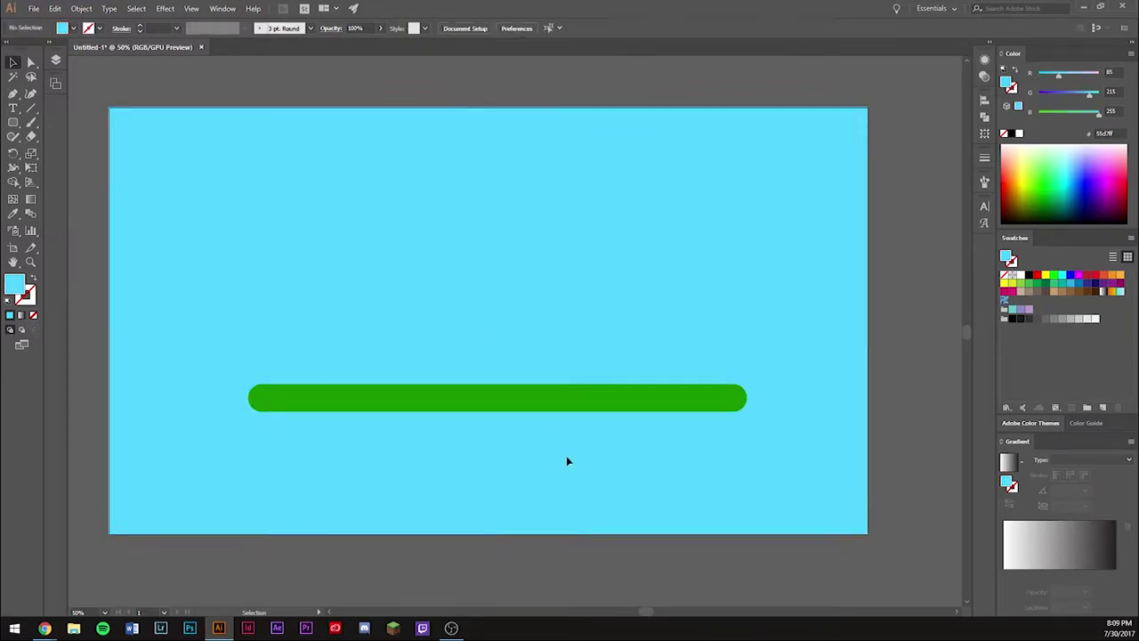
- Change the bar's fill to bright green #23b200
click(565, 400)
double_click(13, 283)
text(23b200)
key(Return)
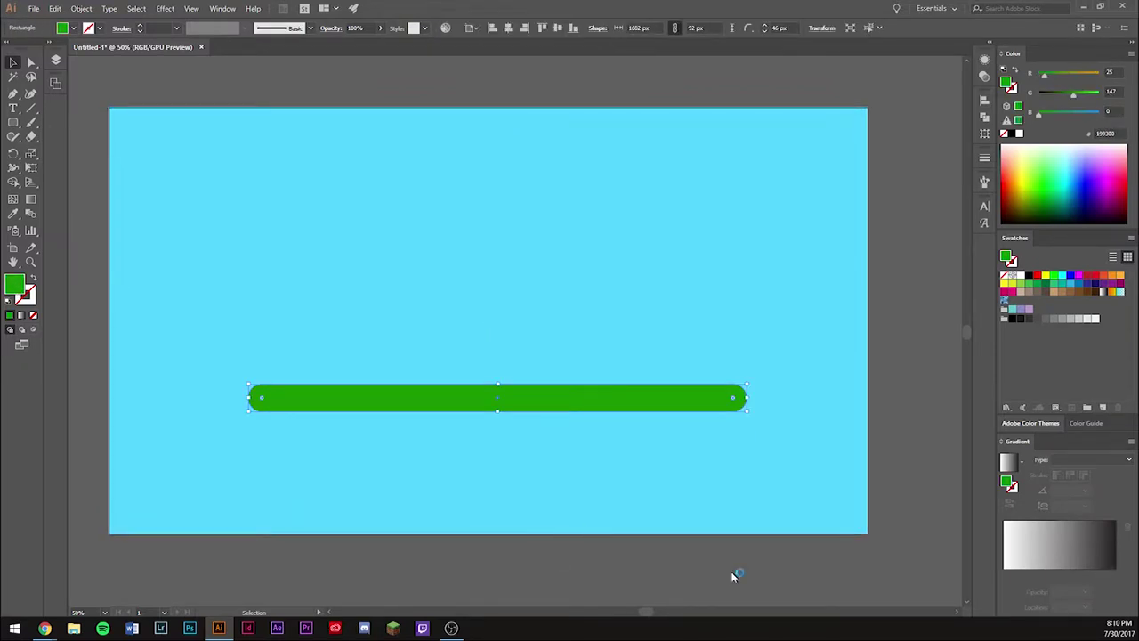
click(730, 571)
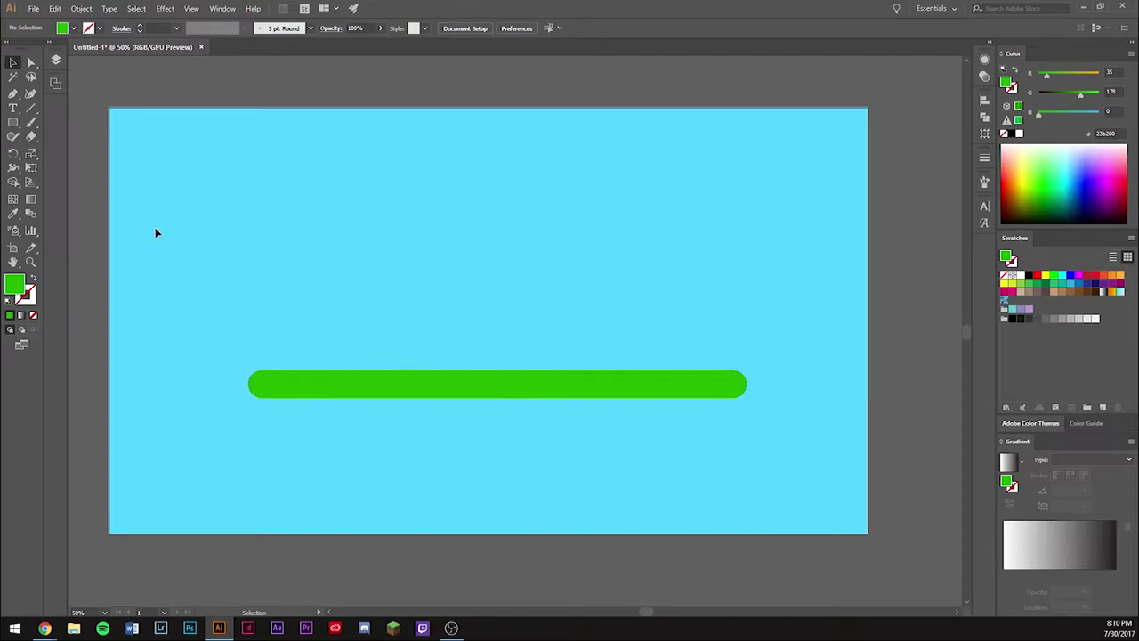
drag(14, 125, 56, 181)
- Draw a three-point star triangle, flip it upside down, and place it under the green bar
drag(368, 178, 420, 257)
key(Down)
key(Down)
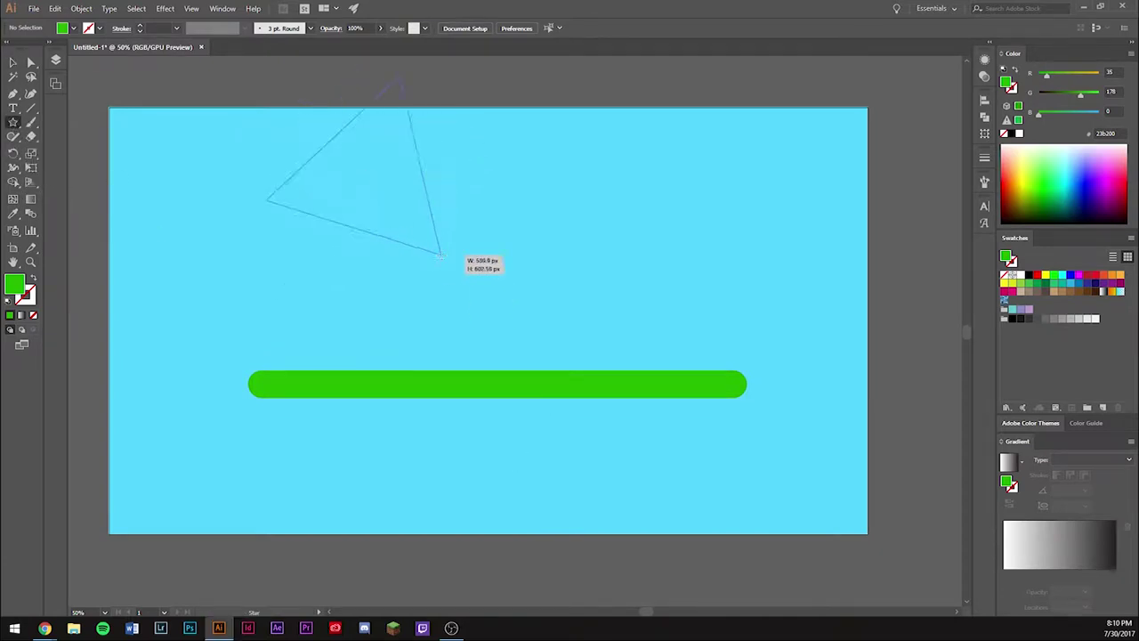
key(v)
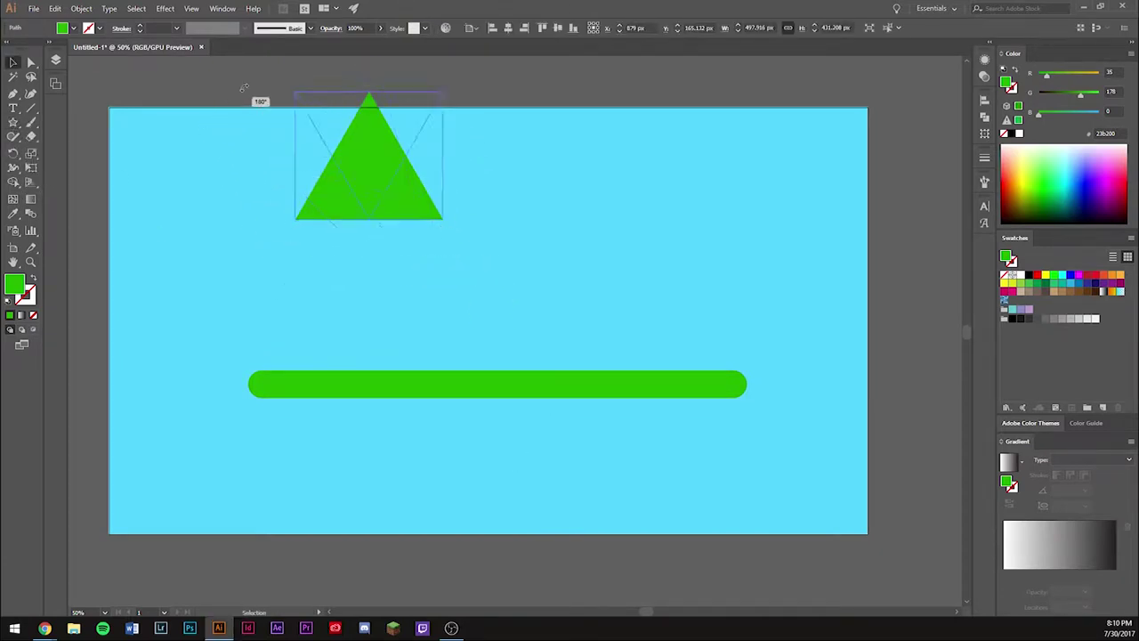
drag(446, 218, 290, 96)
drag(349, 144, 322, 451)
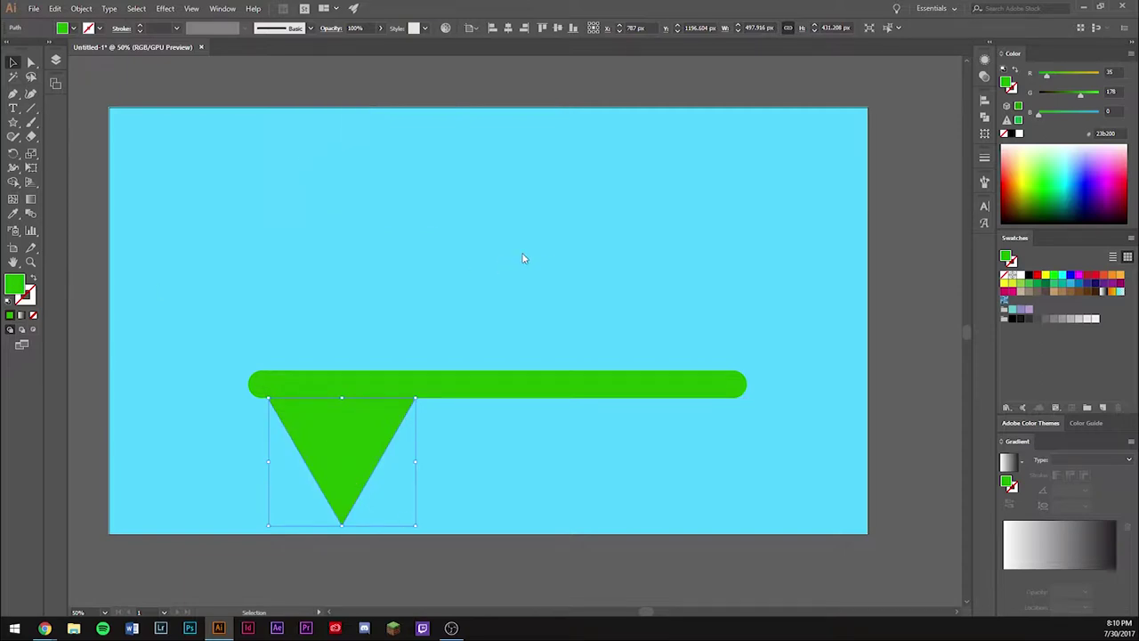
- Fill the inverted triangle dark brown and add a copy and a taller copy beside it
double_click(14, 283)
drag(691, 295, 691, 306)
click(639, 277)
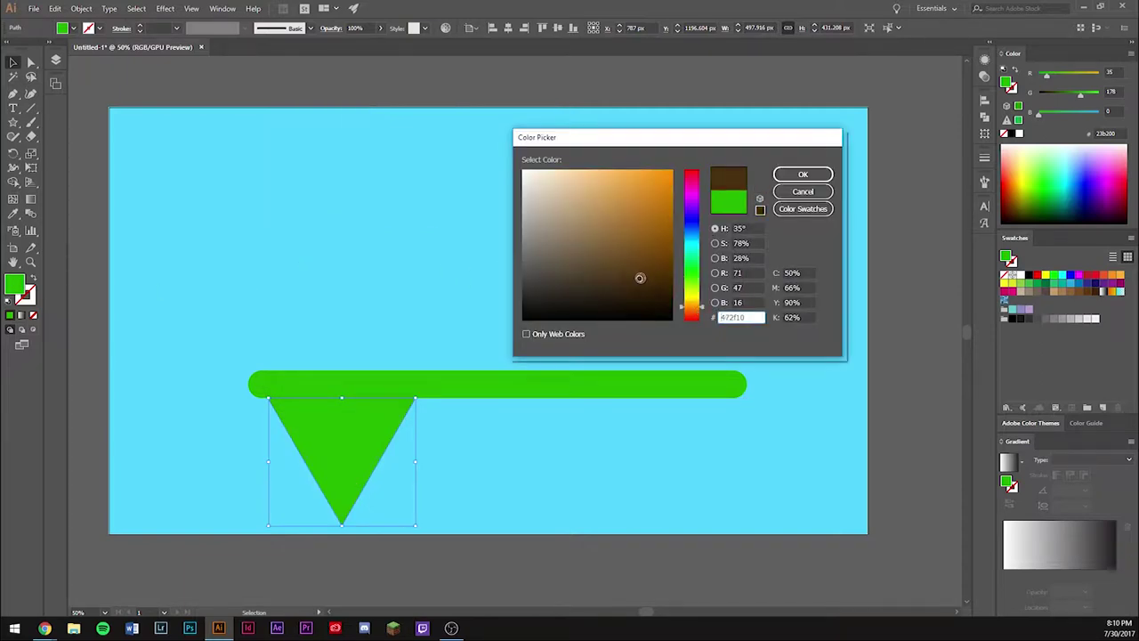
click(802, 174)
mouse_move(356, 462)
mouse_down()
mouse_move(672, 461)
mouse_move(427, 461)
mouse_up()
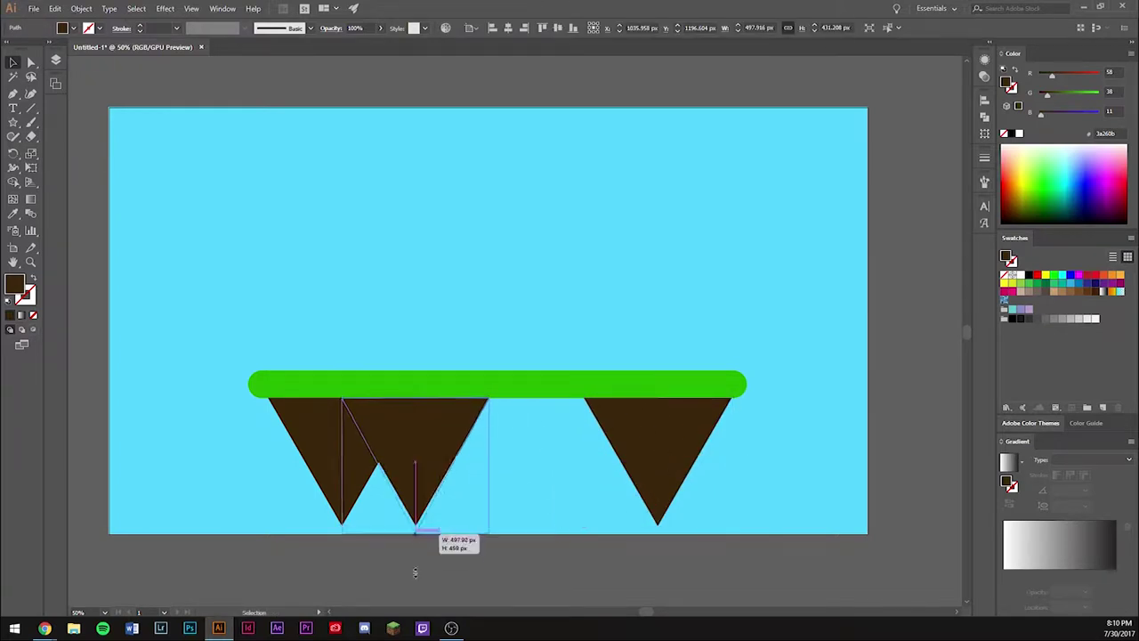
drag(415, 525, 415, 583)
- Give the tall triangle a slightly lighter brown and copy it to the right
double_click(13, 283)
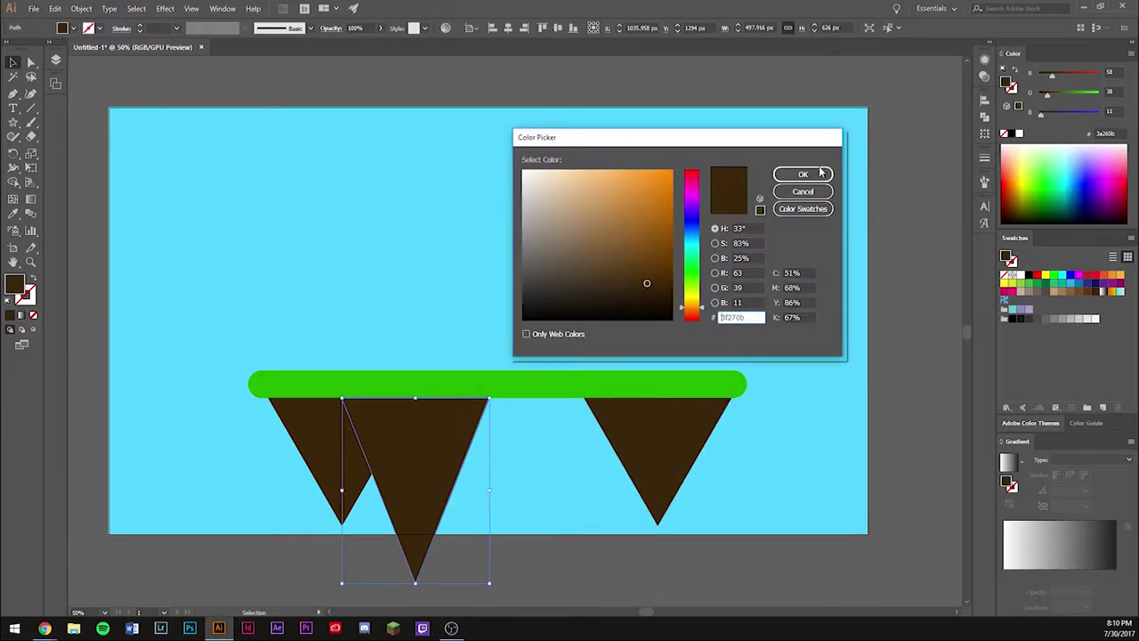
click(802, 173)
double_click(13, 283)
click(640, 276)
click(803, 173)
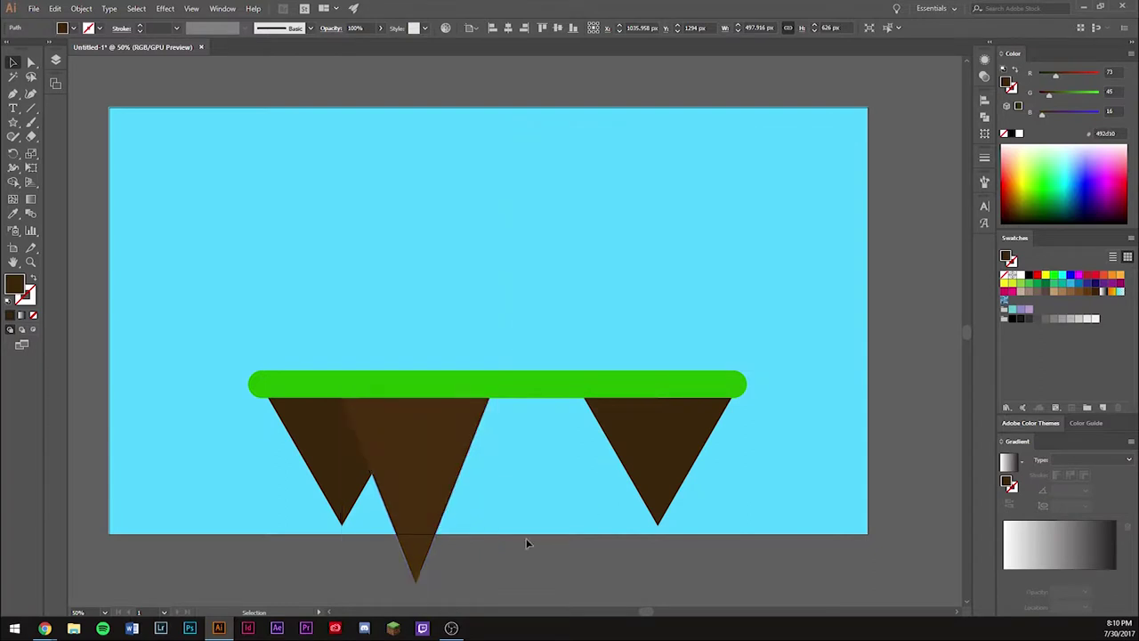
drag(432, 447, 507, 448)
- Rearrange the triangles, recolour the middle one brown, and copy it further left
key(ctrl+shift+a)
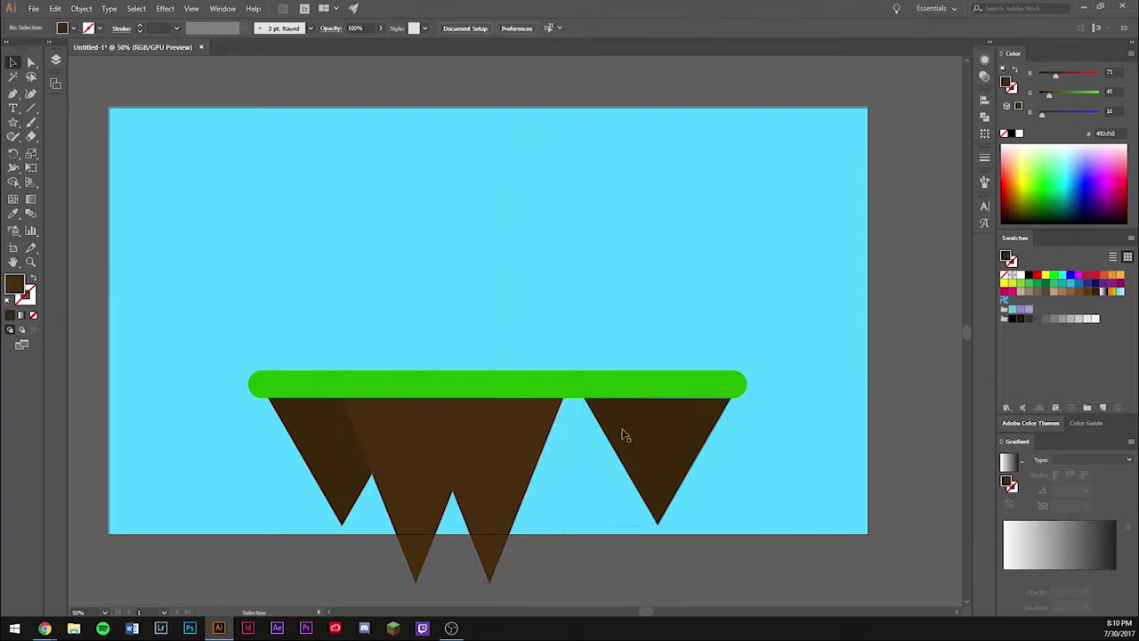
drag(622, 435, 580, 438)
mouse_move(455, 480)
mouse_down()
mouse_move(529, 473)
mouse_move(481, 459)
mouse_up()
drag(479, 585, 479, 613)
double_click(13, 283)
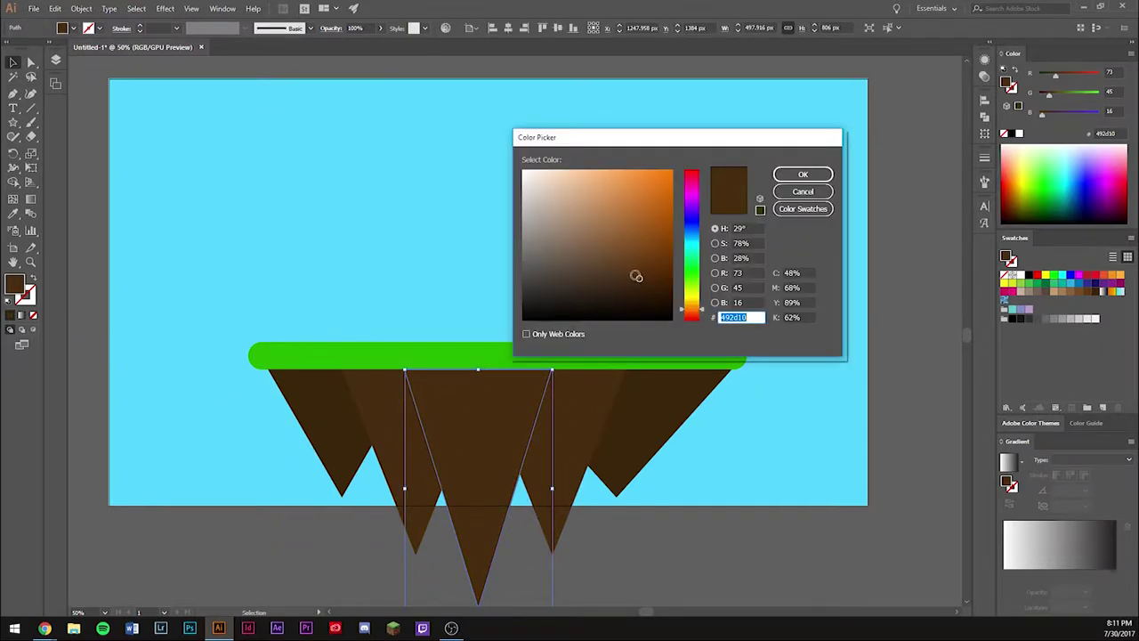
click(802, 175)
mouse_move(479, 602)
mouse_down()
mouse_move(365, 580)
mouse_move(374, 409)
mouse_up()
- Reshape the right triangle shorter and narrower, and widen the tall middle triangle
click(626, 436)
drag(625, 435, 663, 434)
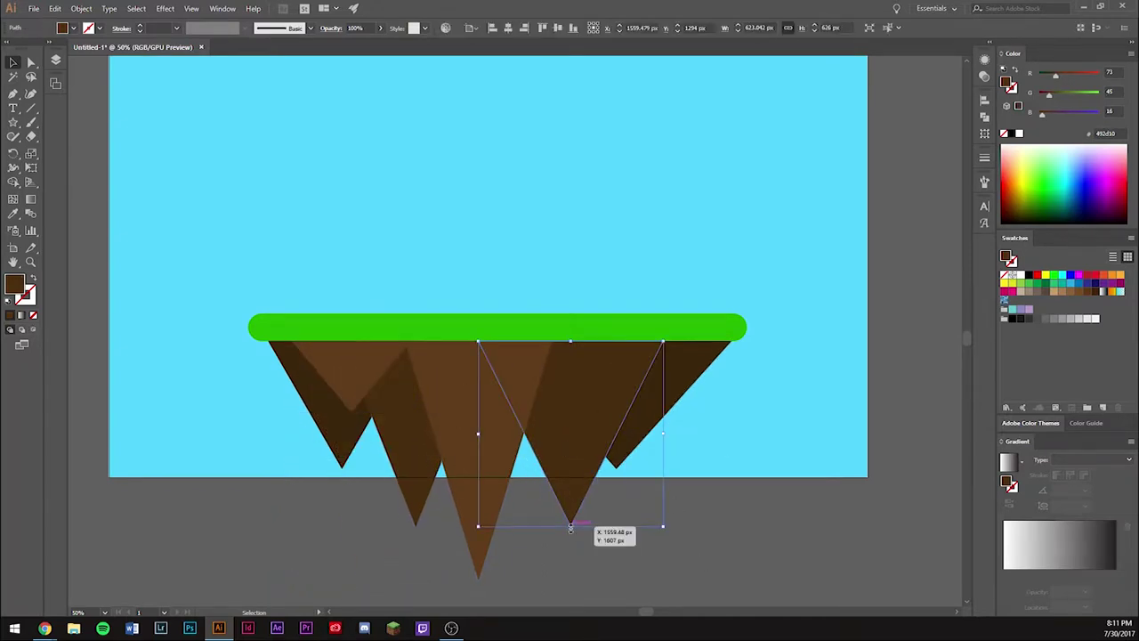
drag(570, 526, 570, 490)
drag(661, 418, 613, 418)
click(615, 555)
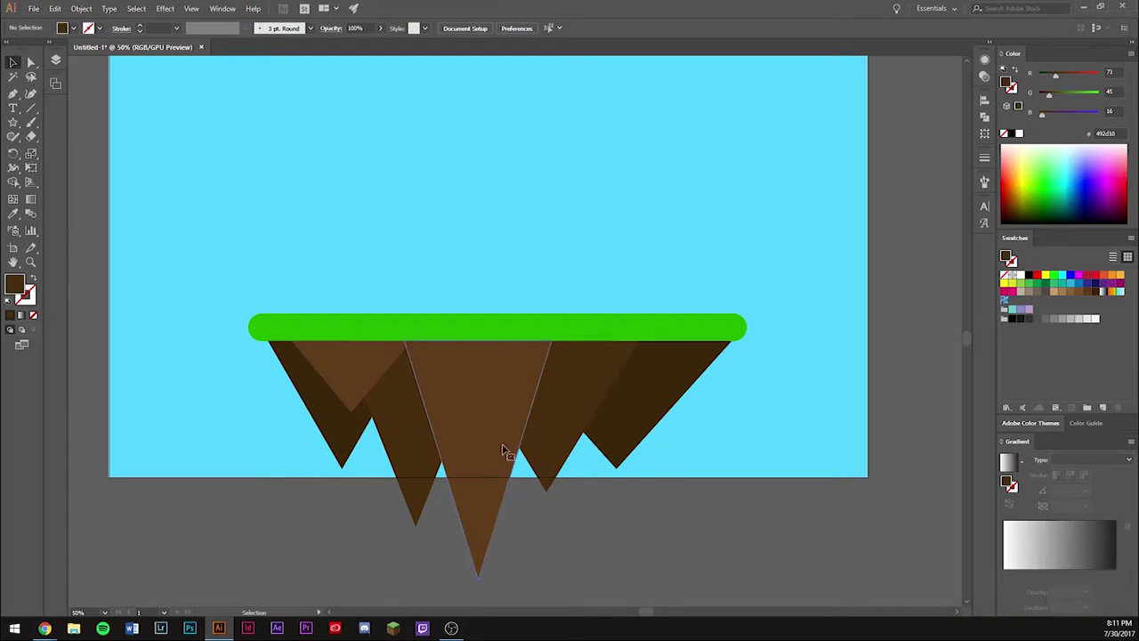
click(507, 458)
drag(553, 462, 590, 461)
- Copy the small triangle to the right side and widen the copy leftward
click(643, 537)
drag(368, 373, 676, 377)
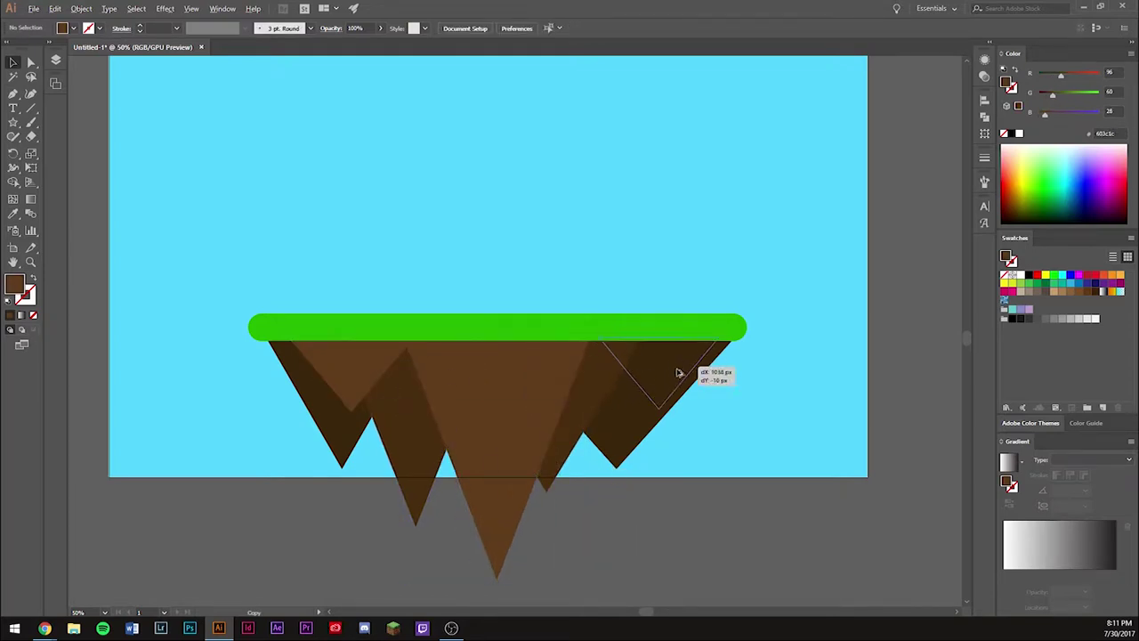
click(729, 564)
click(618, 387)
drag(597, 375, 508, 375)
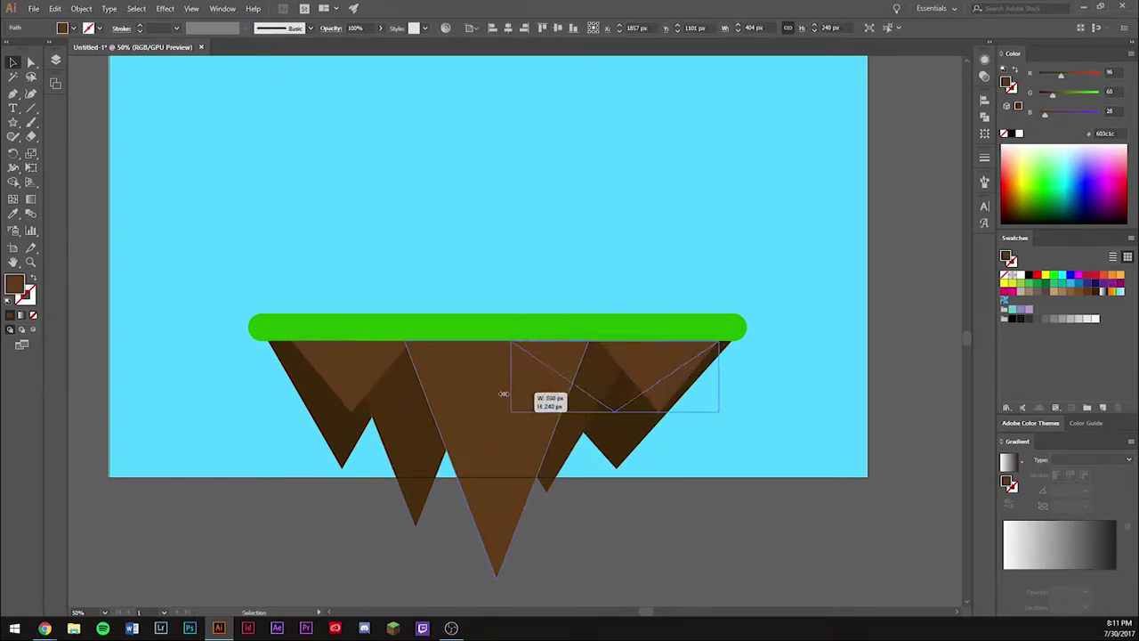
click(598, 542)
- Scale all the brown triangles together to fit under the bar, then zoom in on the island
drag(260, 364, 743, 583)
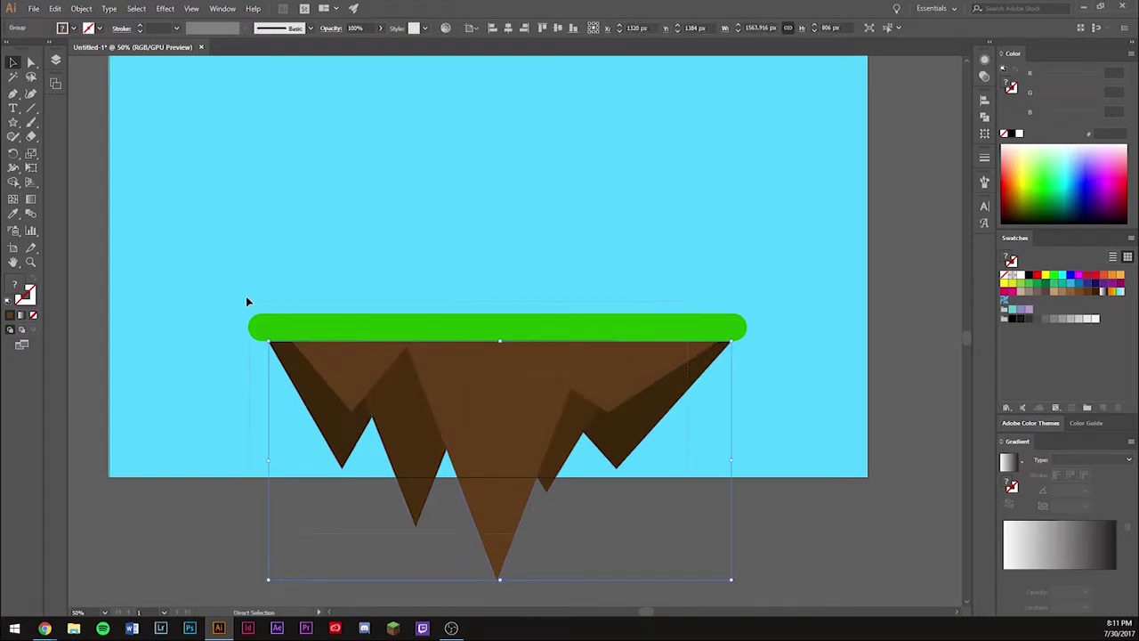
drag(732, 341, 708, 340)
drag(497, 356, 506, 311)
click(613, 543)
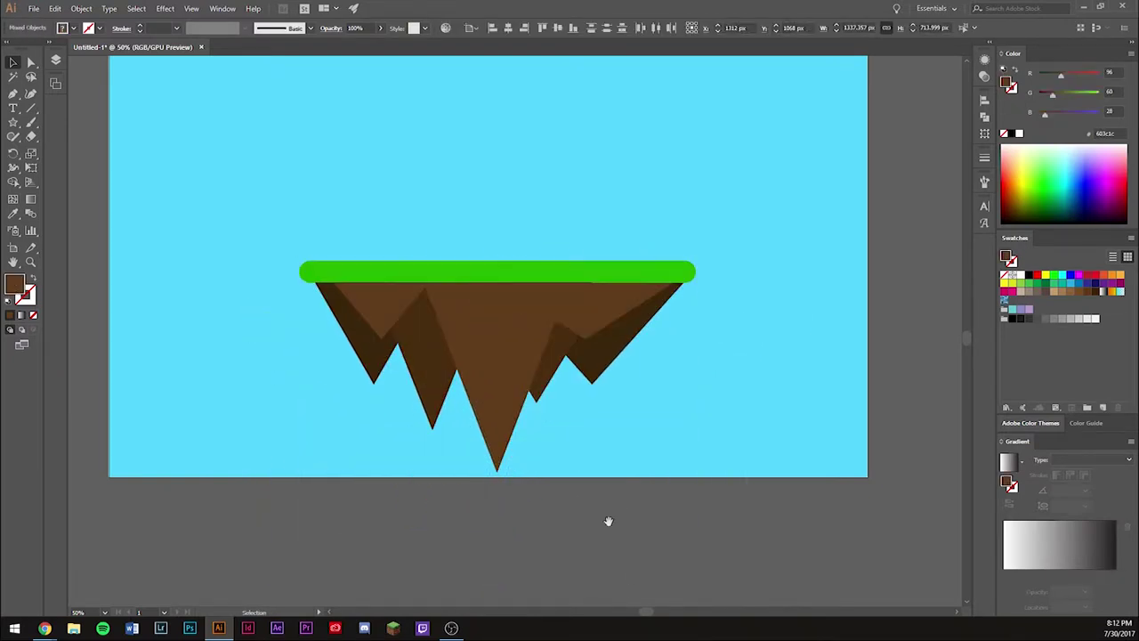
key(z)
drag(641, 432, 839, 507)
- Flatten the brown underside by scaling it down from its top
alt+click(839, 508)
key(ctrl+0)
key(v)
mouse_move(735, 574)
mouse_down()
mouse_move(592, 359)
mouse_move(560, 429)
mouse_up()
click(557, 356)
key(ctrl+0)
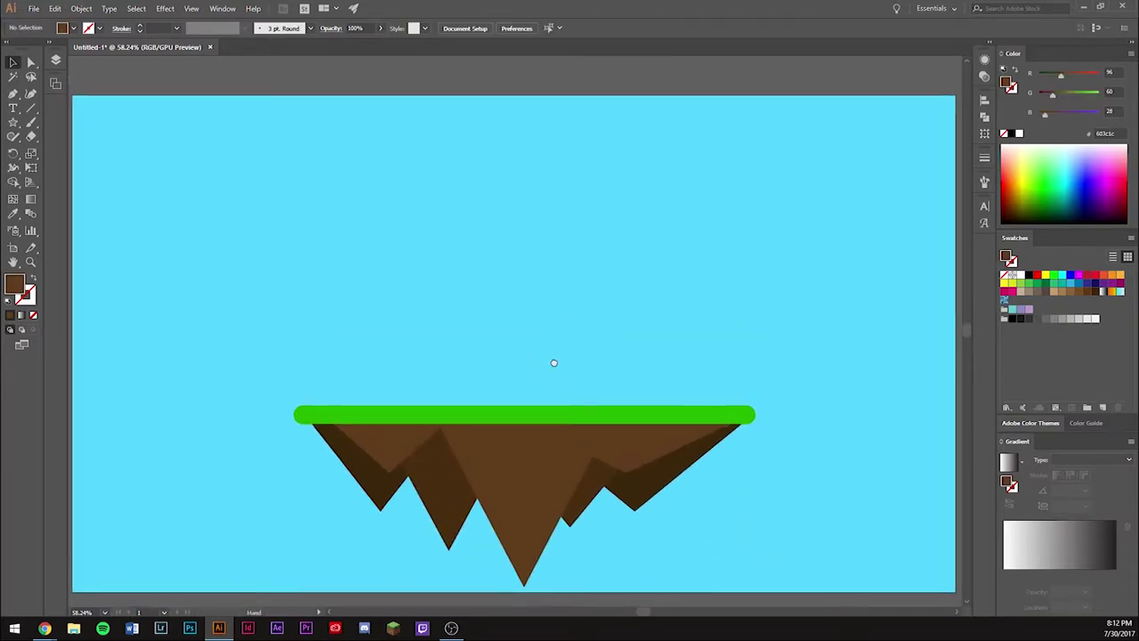
- Draw a triangle on the grass bar, enlarge it into a big mountain, and copy it right
click(12, 122)
mouse_move(337, 189)
mouse_down()
mouse_move(463, 253)
mouse_move(358, 214)
mouse_move(405, 396)
mouse_up()
key(v)
drag(451, 293, 486, 264)
mouse_move(428, 379)
mouse_down()
mouse_move(671, 379)
mouse_move(635, 379)
mouse_up()
mouse_move(692, 264)
mouse_down()
mouse_move(620, 376)
mouse_move(635, 382)
mouse_move(531, 378)
mouse_up()
key(ctrl+z)
- Shrink the right mountain and slightly enlarge the middle mountain
click(656, 320)
drag(731, 263, 711, 278)
click(552, 307)
drag(612, 265, 628, 249)
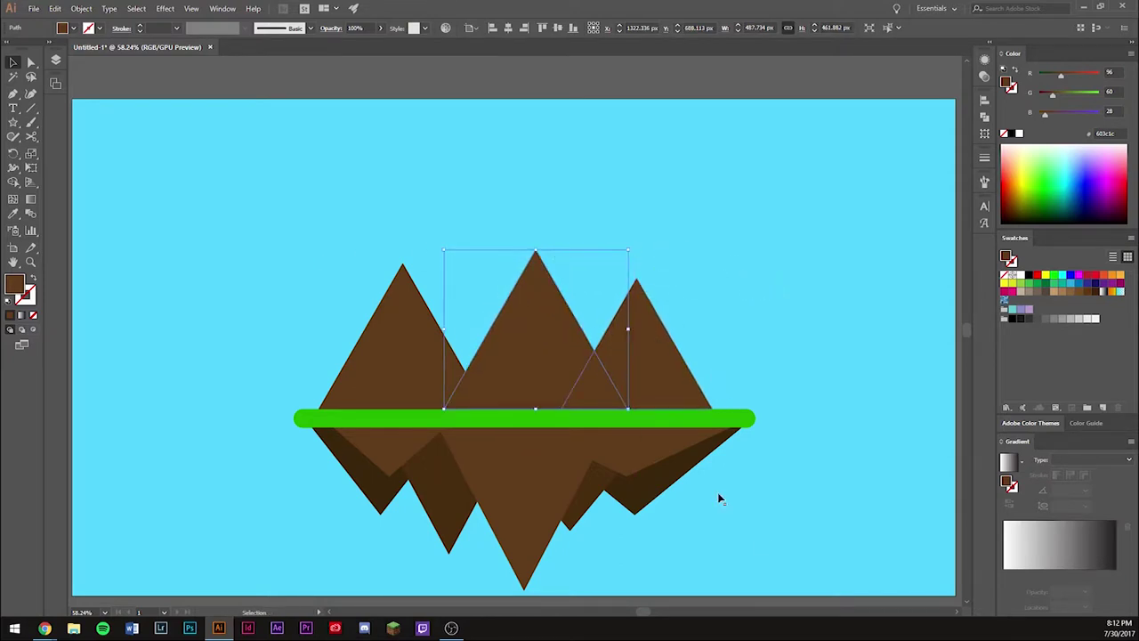
- Resize and reposition the middle mountain to sit just left of centre
click(720, 496)
drag(524, 360, 447, 360)
drag(552, 251, 570, 233)
drag(499, 347, 629, 347)
drag(701, 234, 654, 278)
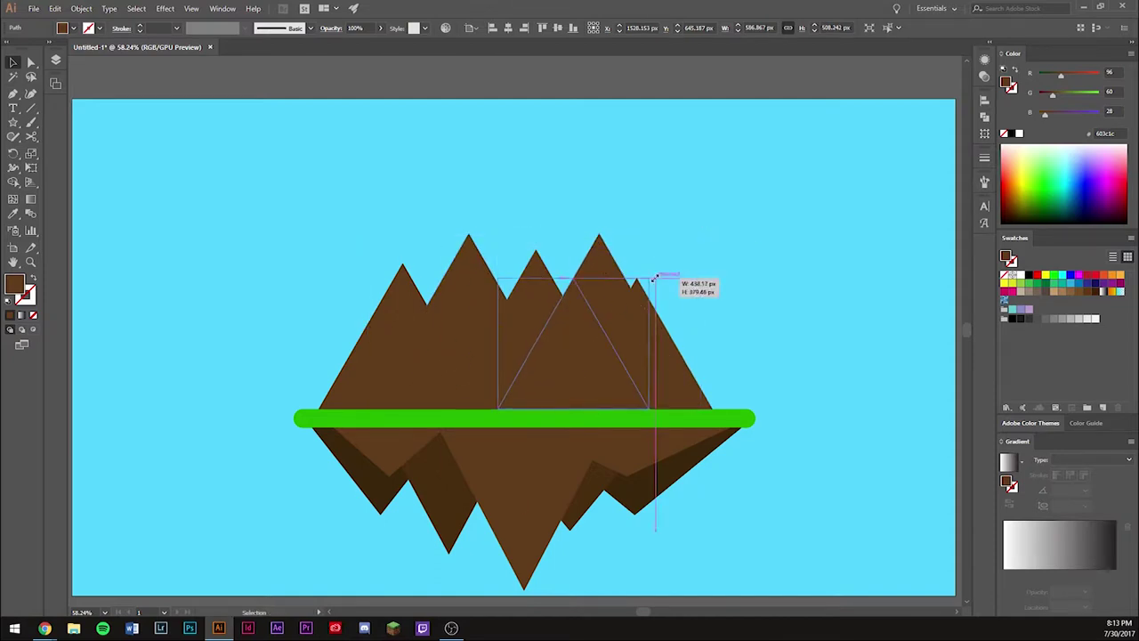
drag(595, 356, 583, 367)
- Select all five mountain triangles and fill them dark forest green
shift+click(645, 356)
shift+click(469, 294)
shift+click(405, 355)
drag(691, 290, 691, 257)
click(659, 254)
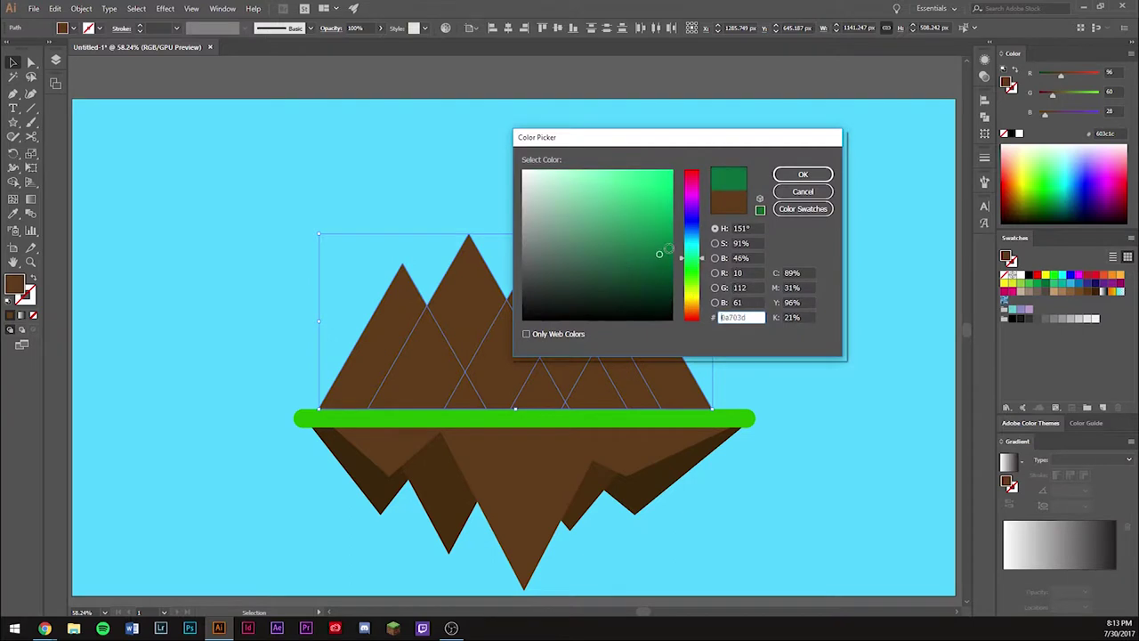
click(803, 175)
click(647, 185)
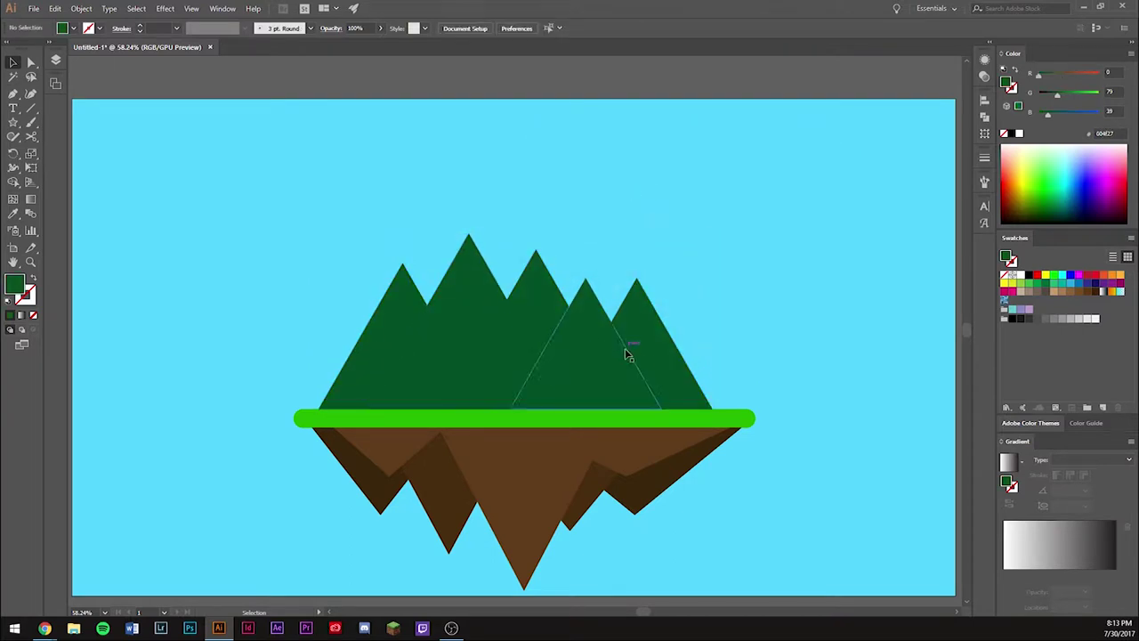
- Enlarge the middle triangle into a grey #565656 mountain and duplicate it to the right
drag(472, 356, 445, 364)
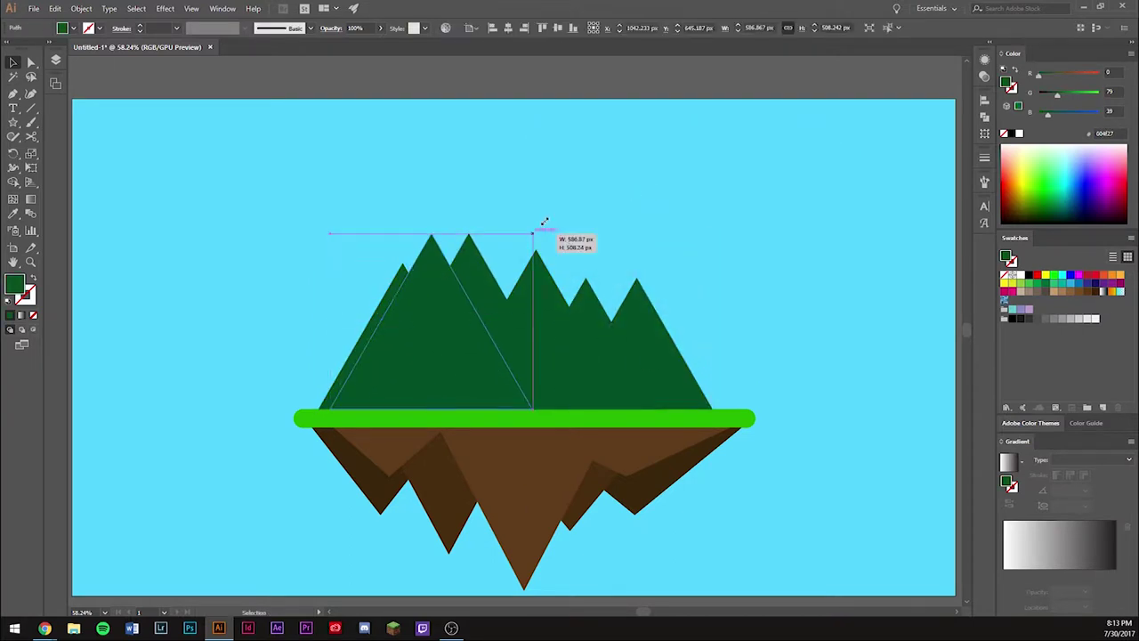
drag(543, 234, 556, 213)
text(565656)
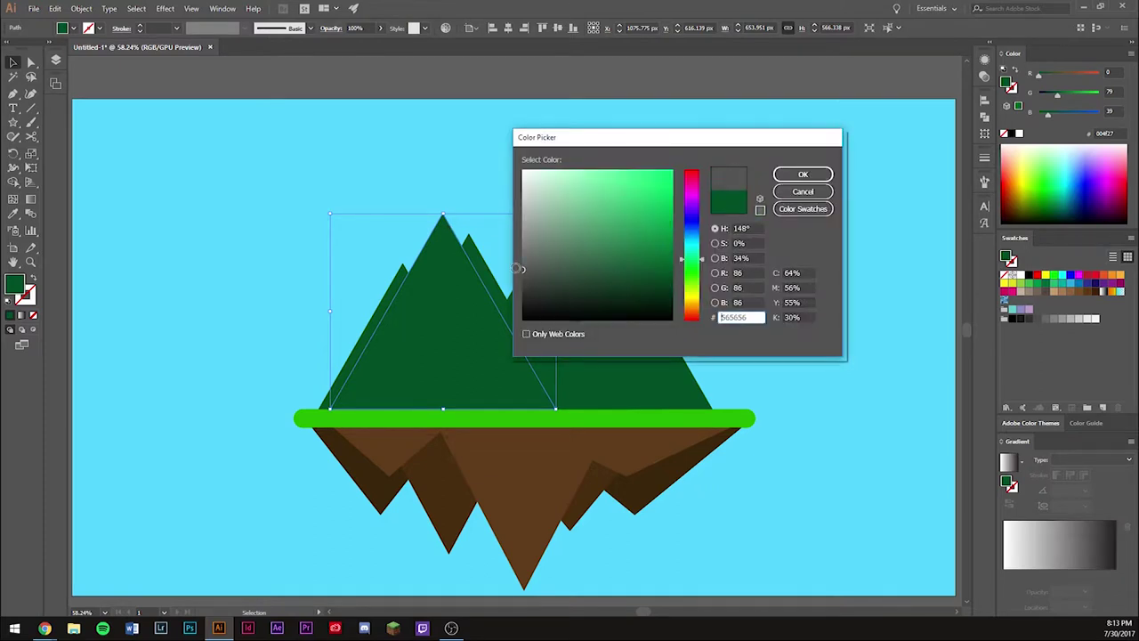
click(803, 173)
drag(466, 355, 607, 387)
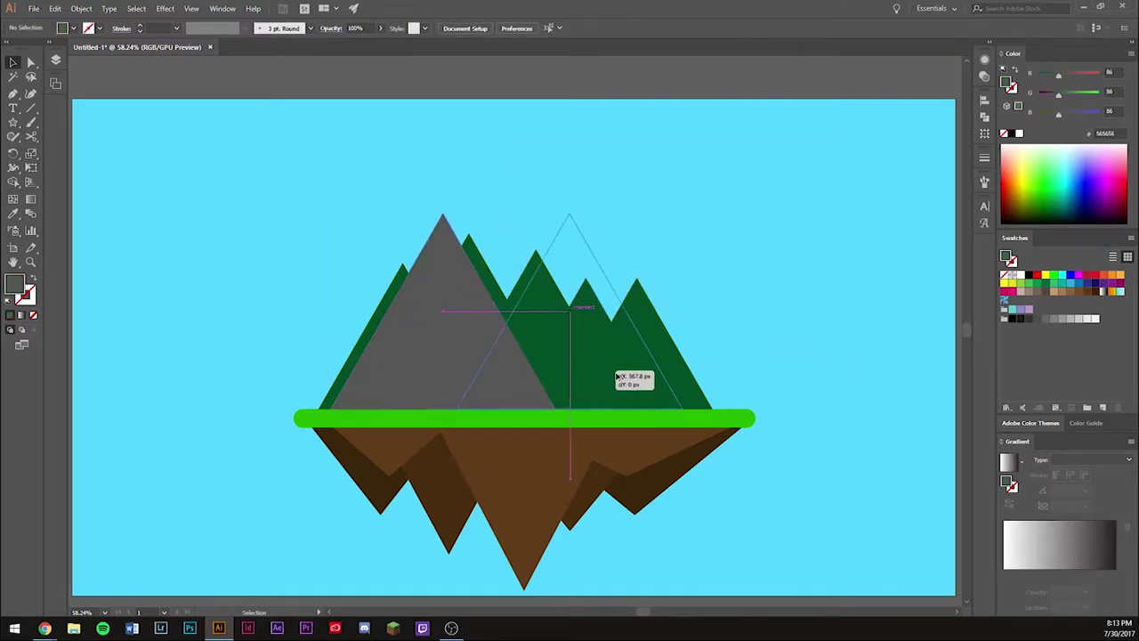
drag(608, 387, 608, 387)
key(ctrl+shift+a)
- Draw a jagged light grey snow cap on the left peak and copy it onto the right peak
click(406, 280)
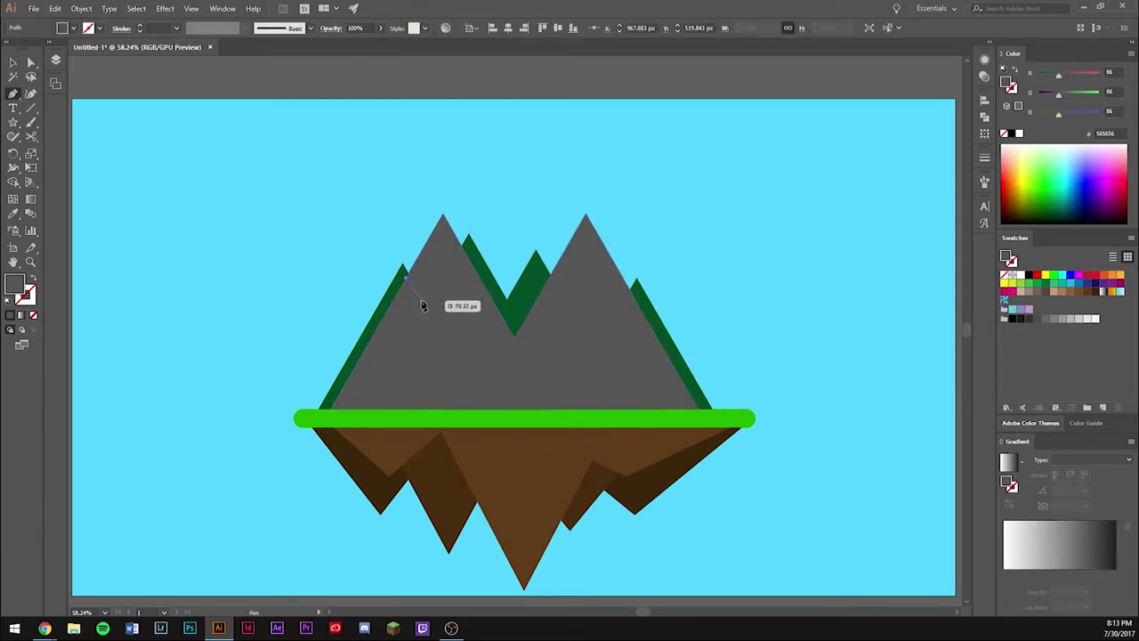
click(422, 298)
click(465, 301)
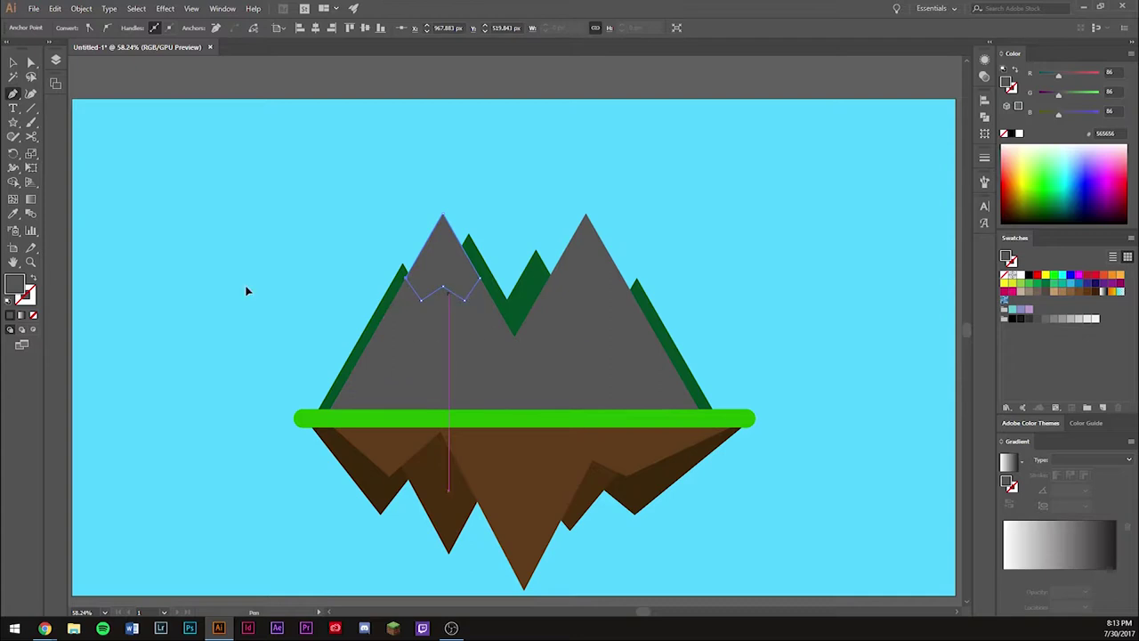
double_click(21, 289)
click(527, 178)
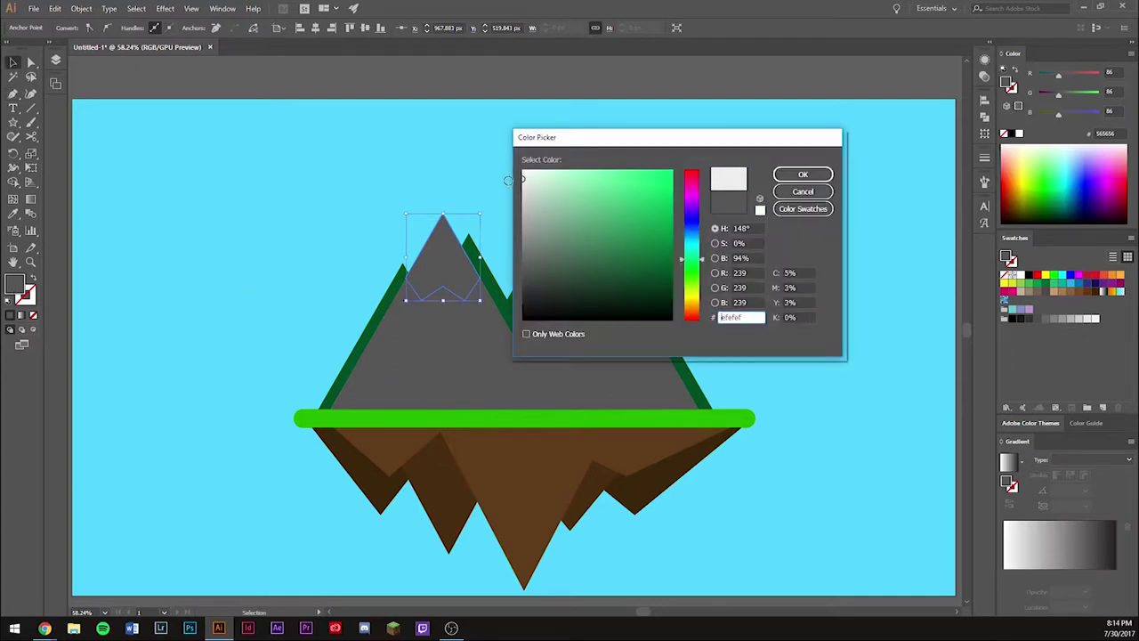
click(809, 172)
drag(442, 278, 626, 280)
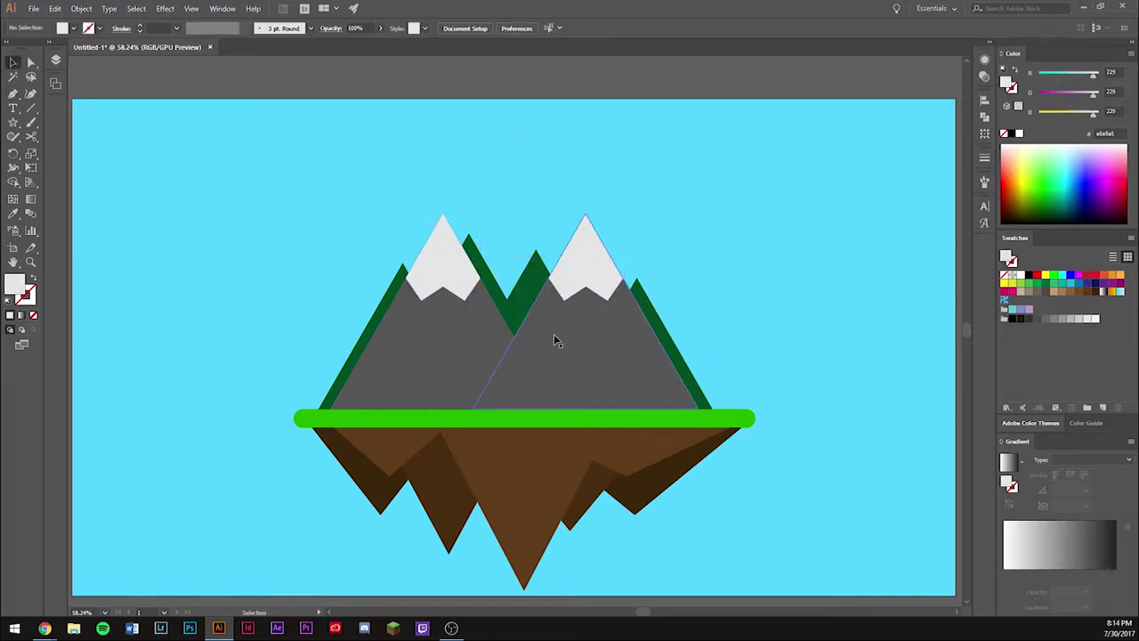
- Pen-draw a triangle over the left mountain's right half and fill it black (000000)
click(442, 285)
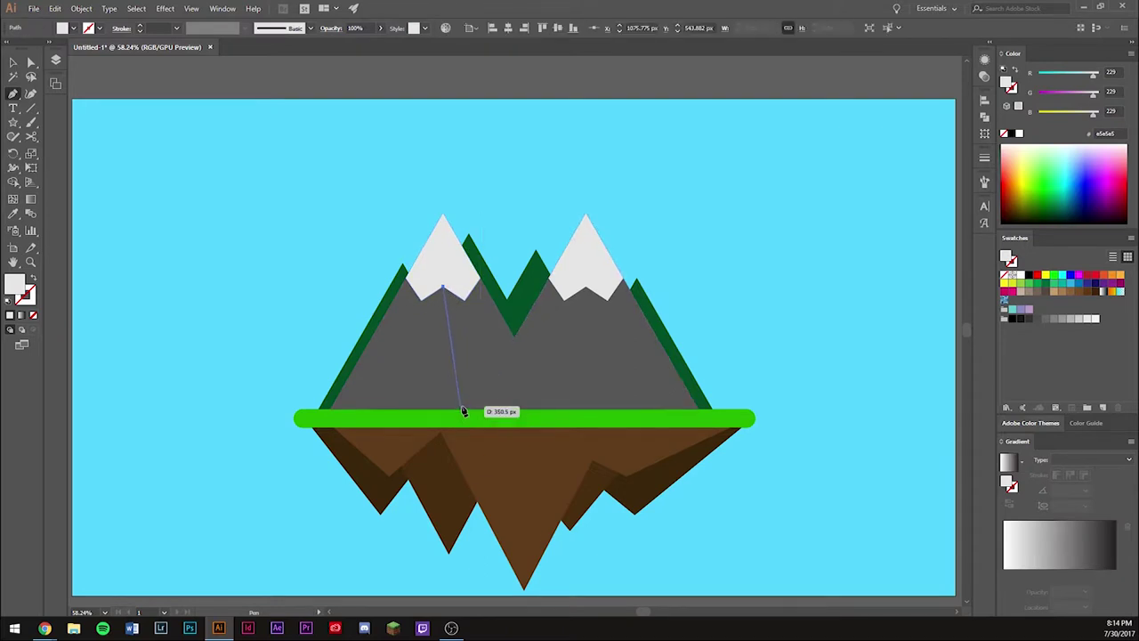
key(Escape)
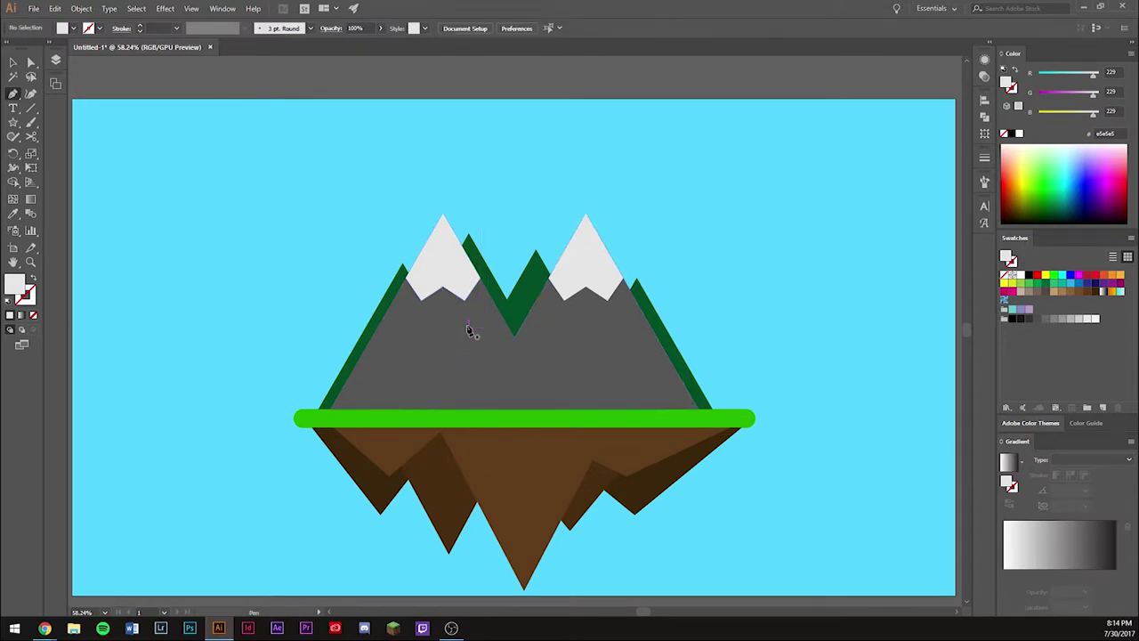
click(442, 410)
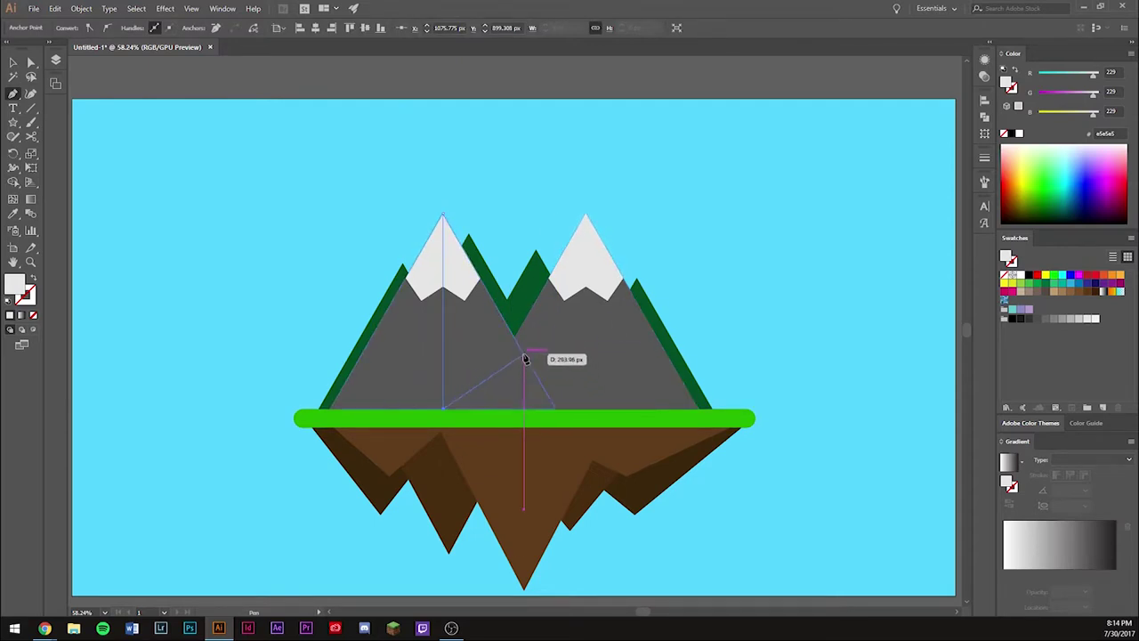
click(514, 338)
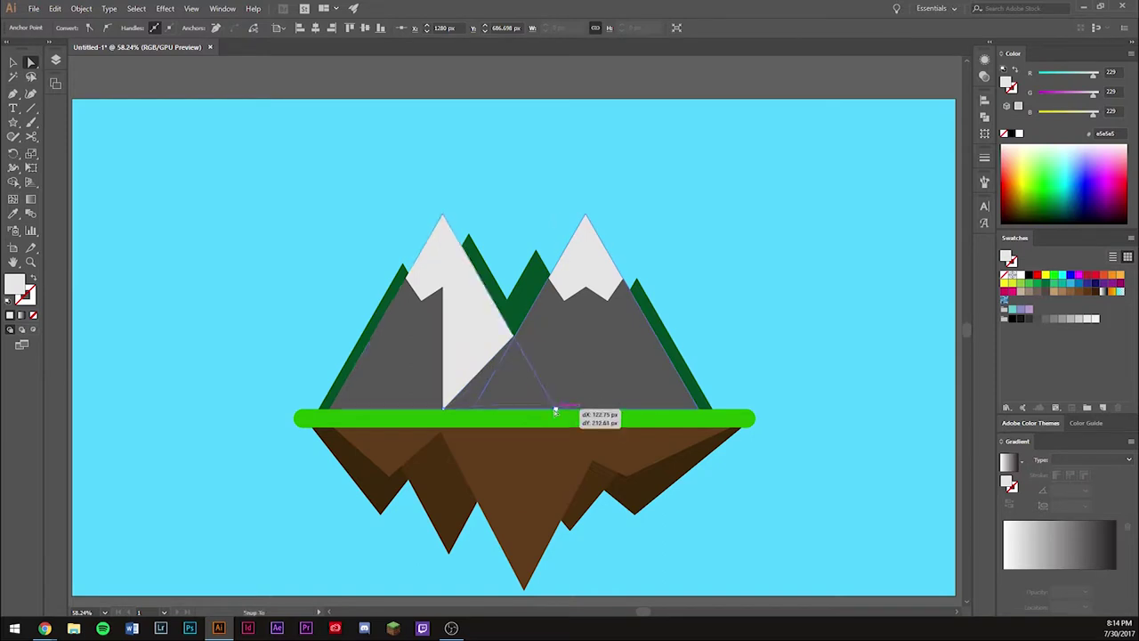
click(552, 410)
click(443, 215)
key(v)
double_click(15, 284)
text(000000)
click(804, 173)
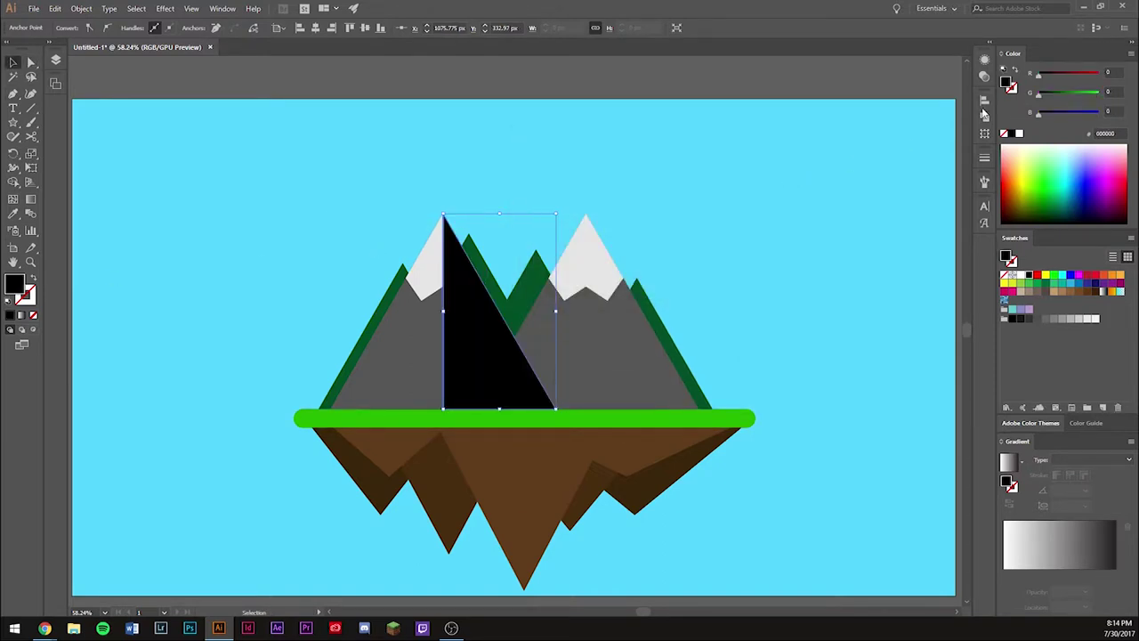
- Find the triangle's transparency options in Appearance and set its blend mode to Overlay
click(984, 117)
click(952, 87)
click(984, 76)
click(984, 60)
click(879, 118)
click(783, 140)
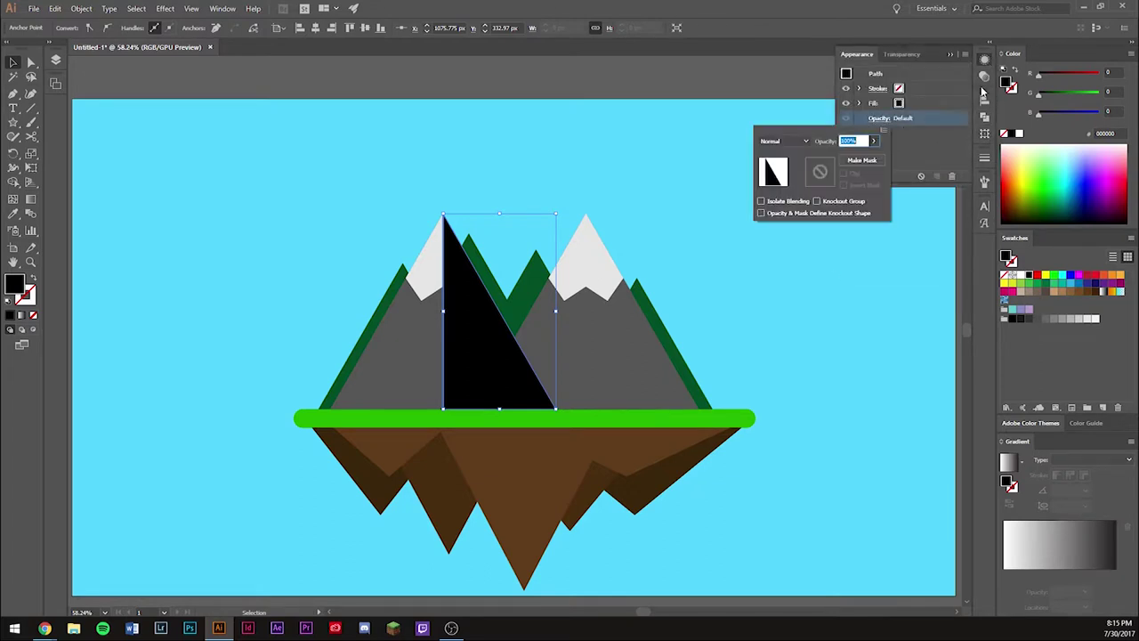
click(785, 255)
- Compare Soft Light, Hard Light, Multiply, Color Burn and lightening modes, then settle on Overlay
click(783, 141)
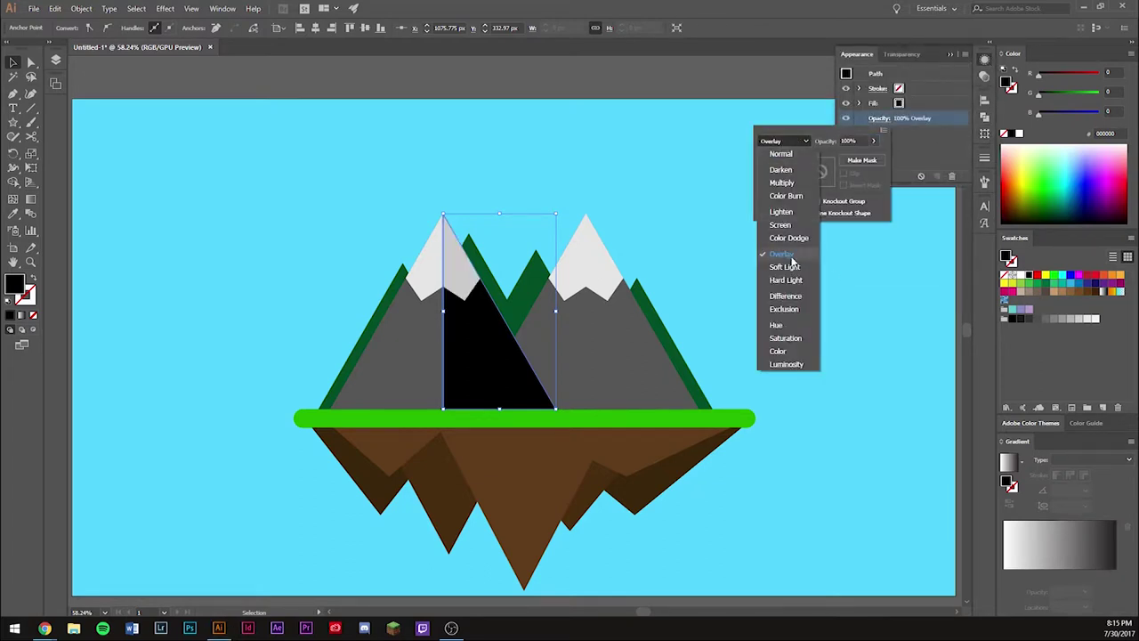
click(785, 267)
key(Down)
click(783, 140)
click(798, 183)
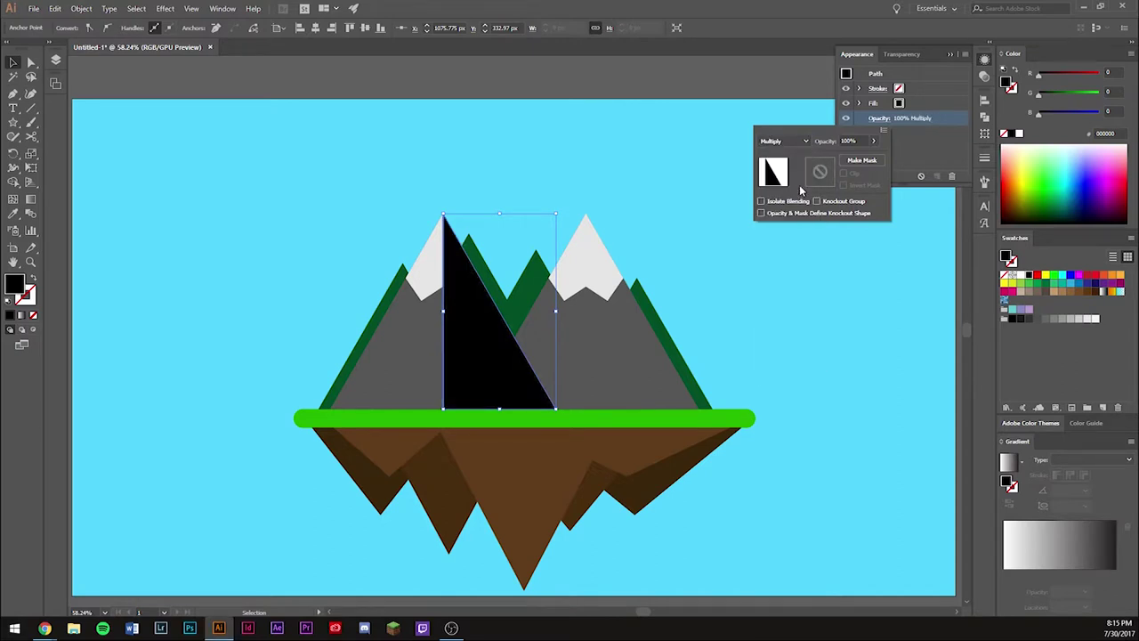
click(783, 141)
click(782, 141)
key(Down)
click(783, 140)
click(785, 196)
click(783, 140)
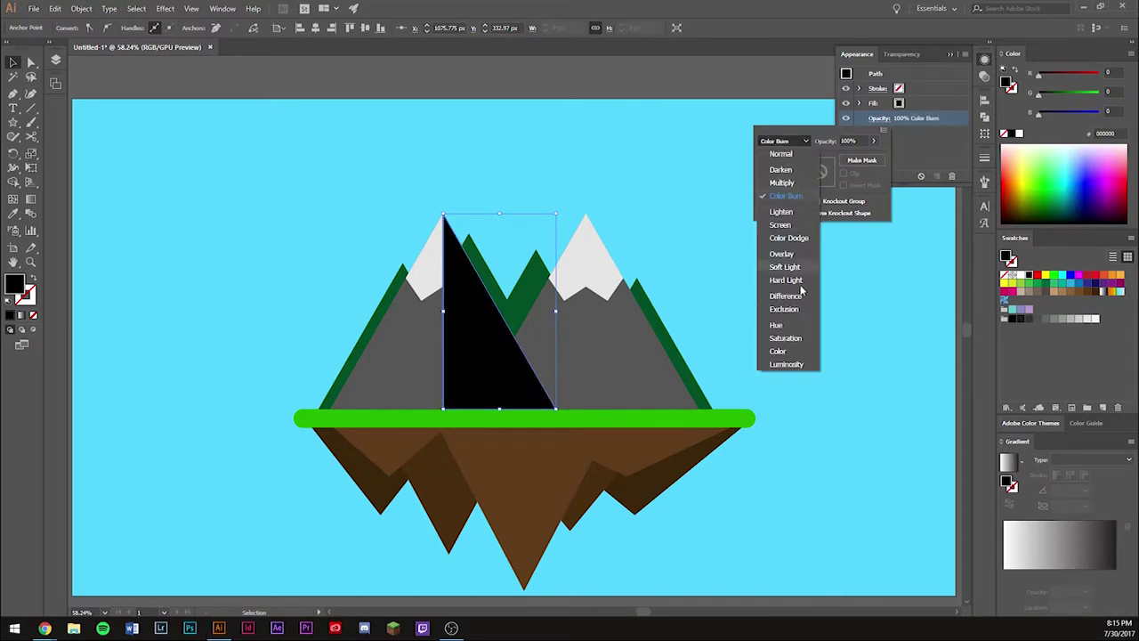
click(798, 223)
key(Down)
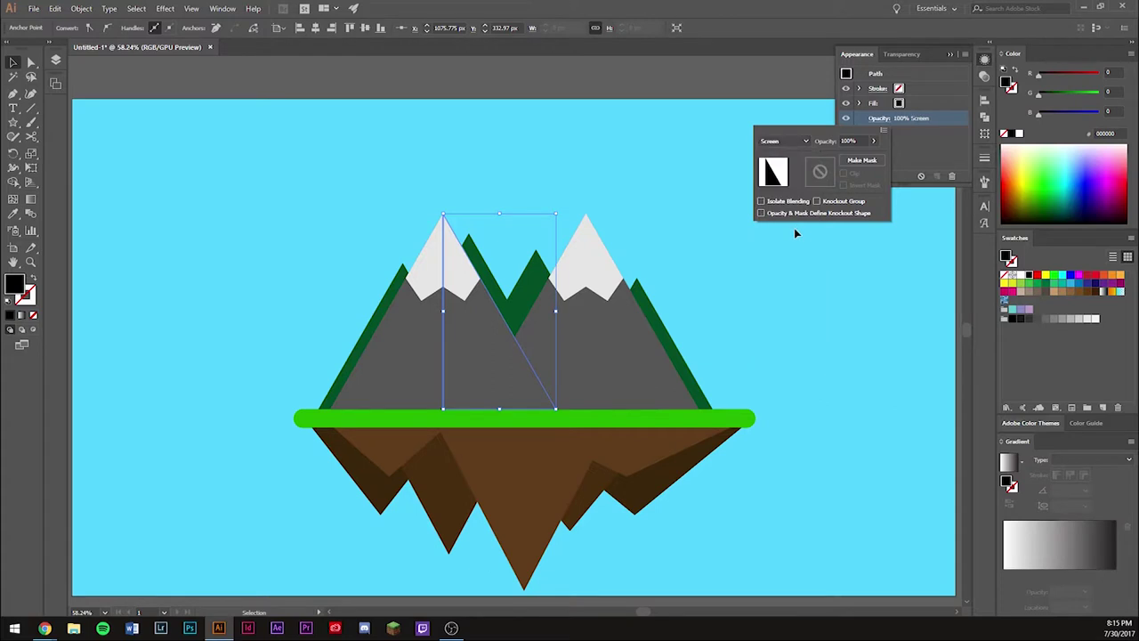
click(792, 142)
click(781, 253)
- Change the shadow's fill to dark grey #3f3f3f and copy it onto the right mountain
click(493, 387)
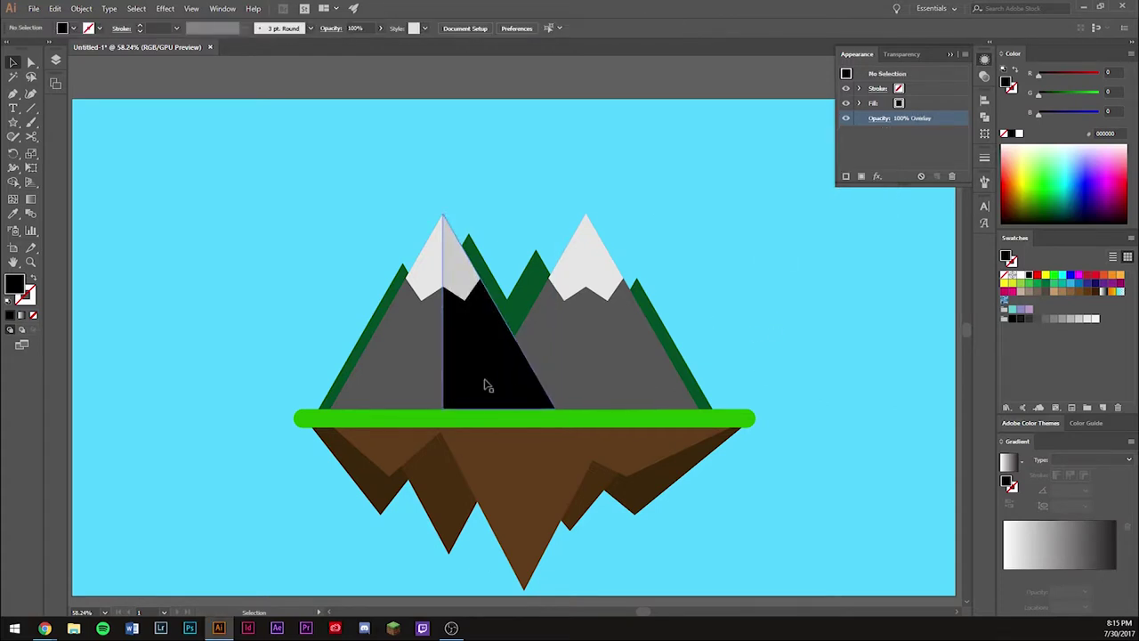
double_click(15, 285)
text(3f3f3f)
key(Return)
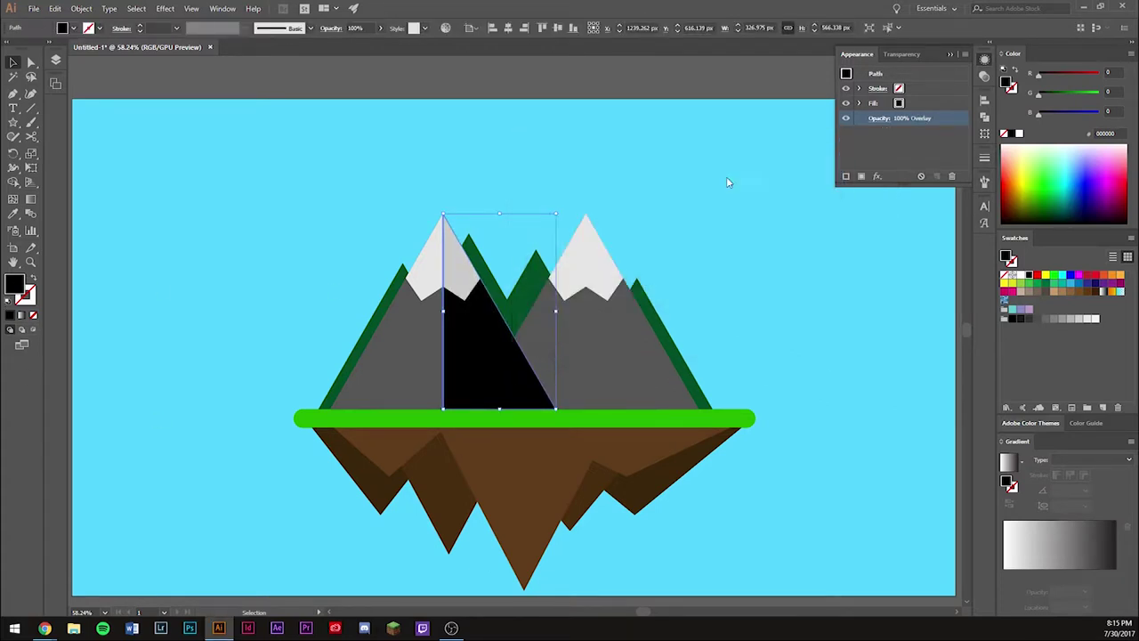
key(ctrl+shift+a)
drag(477, 363, 621, 363)
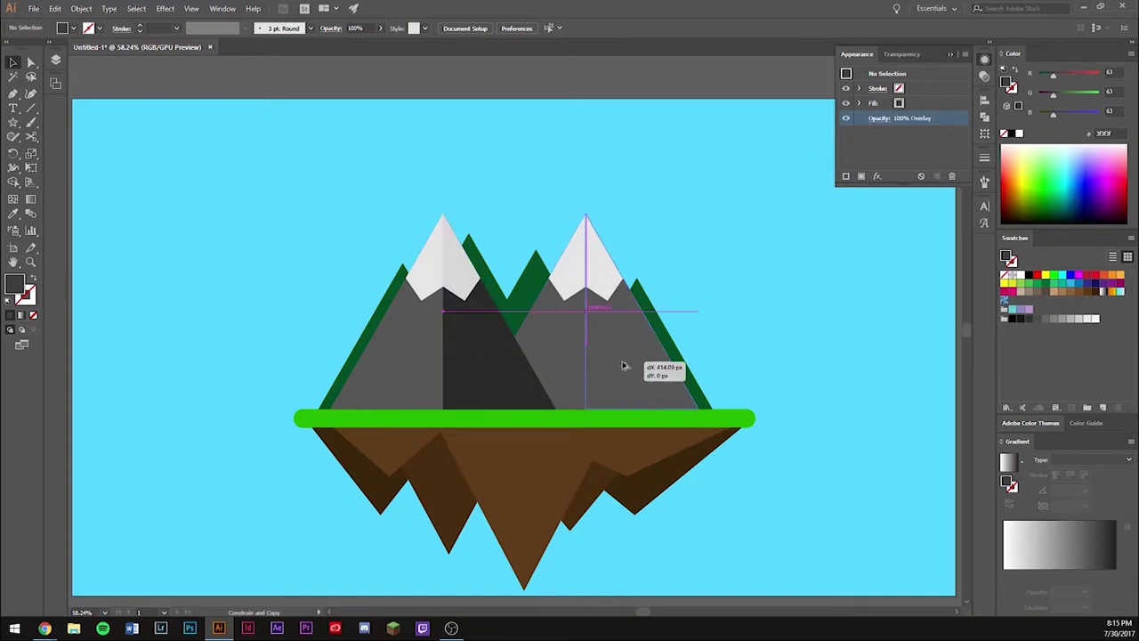
- Bring the right mountain and its shadow in front of the left mountain
shift+click(574, 266)
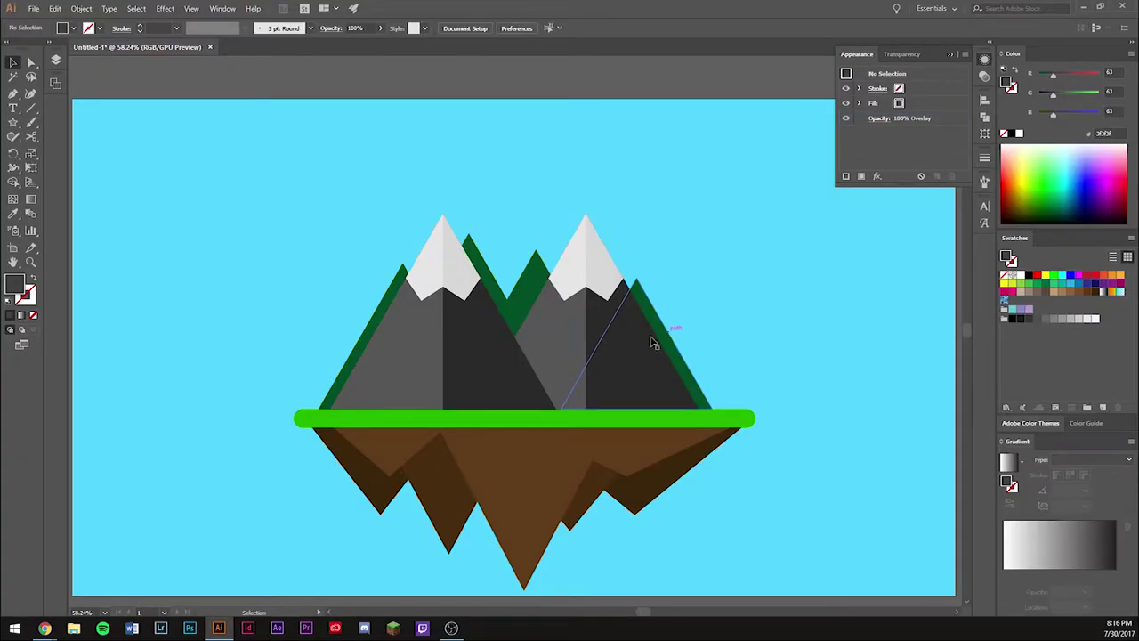
click(570, 262)
key(ctrl+shift+bracketright)
click(808, 225)
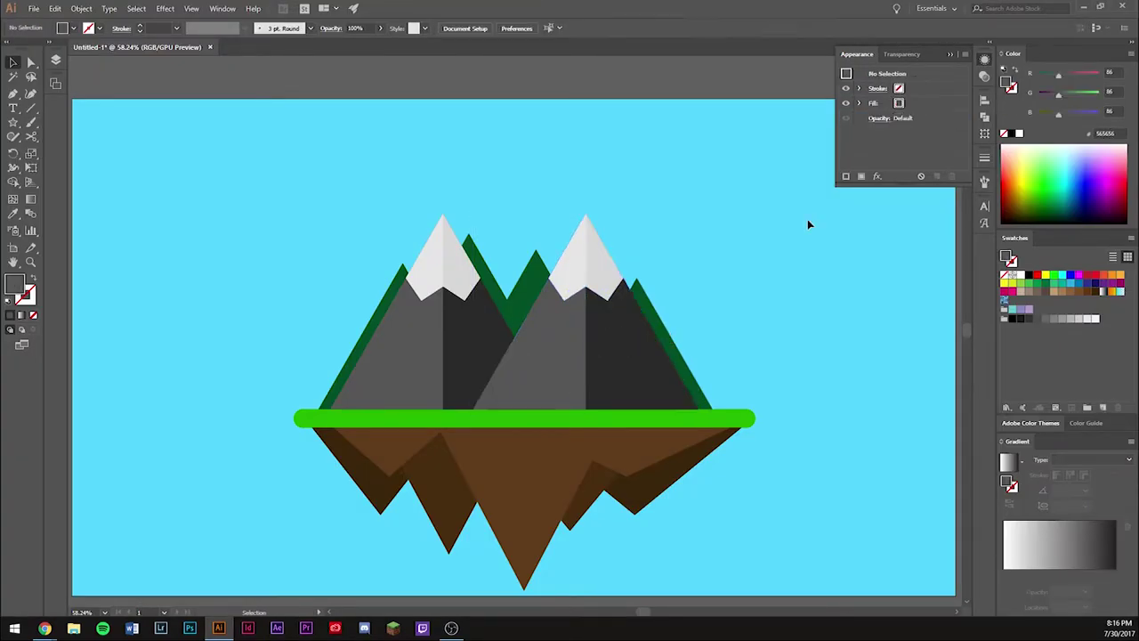
- Bend both shadows' inner edges into gentle curves with the Curvature Tool
click(449, 356)
key(a)
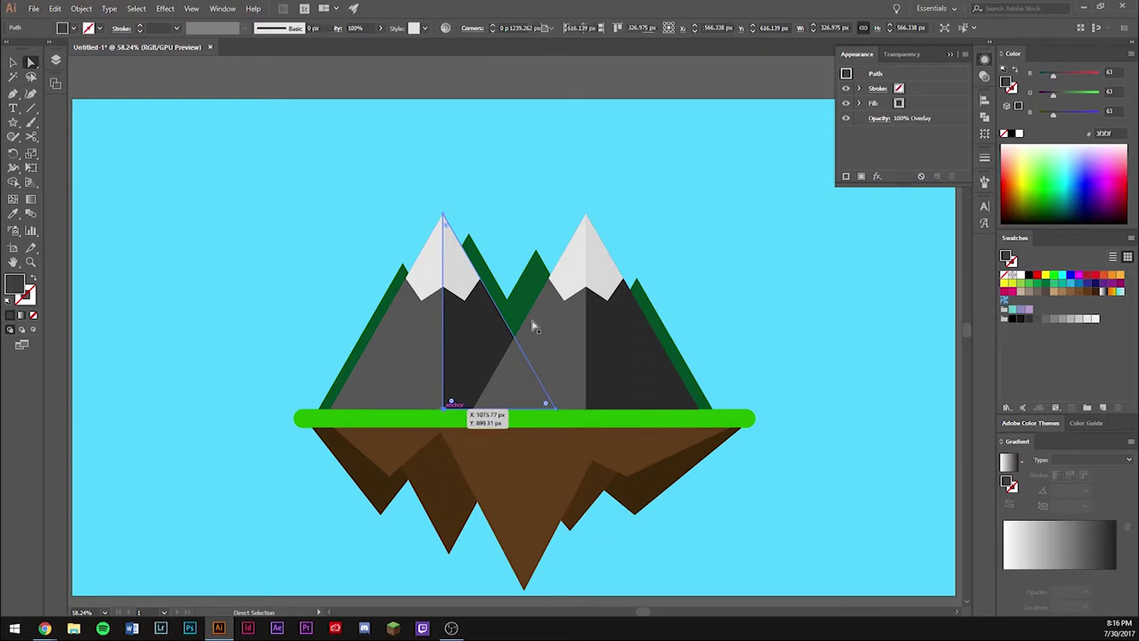
click(31, 93)
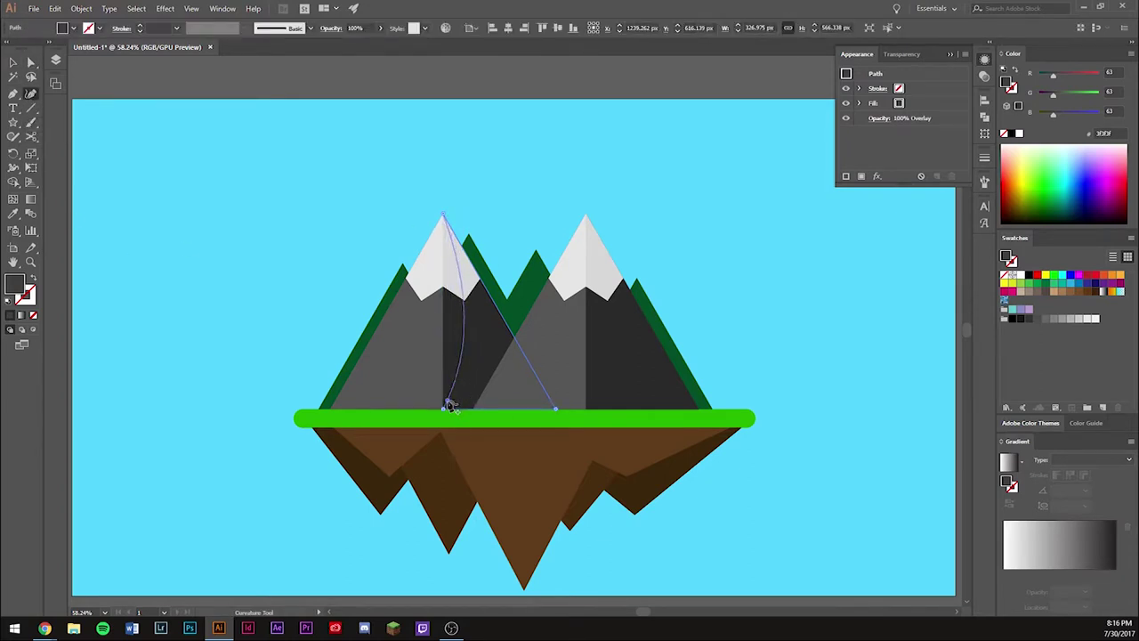
key(v)
click(275, 356)
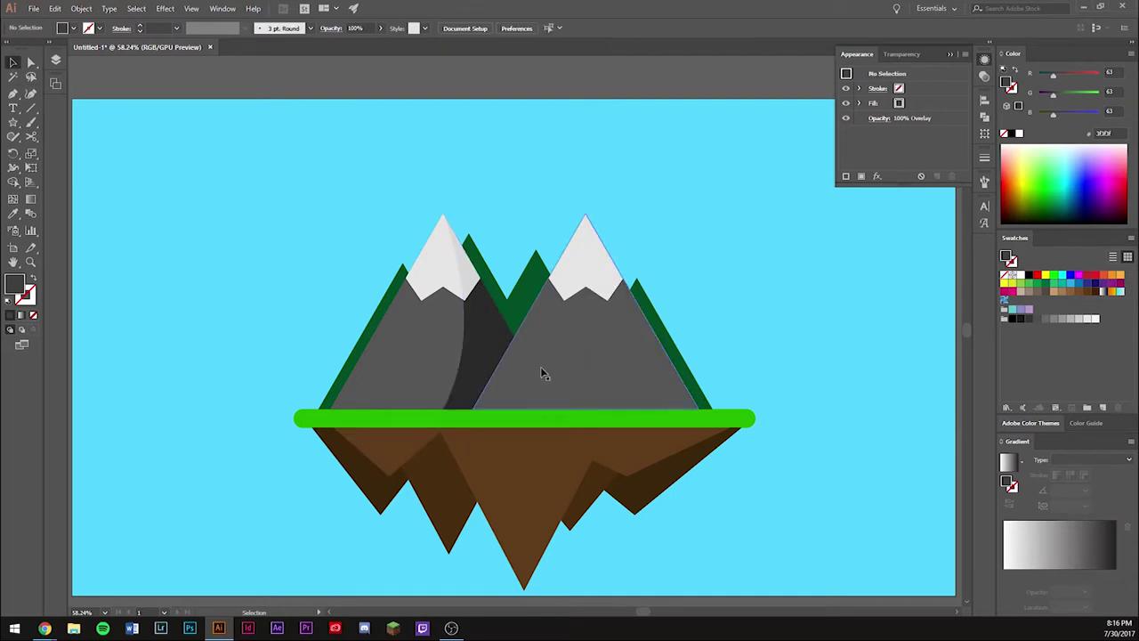
drag(545, 374, 611, 374)
click(735, 304)
scroll(735, 303, up, 1)
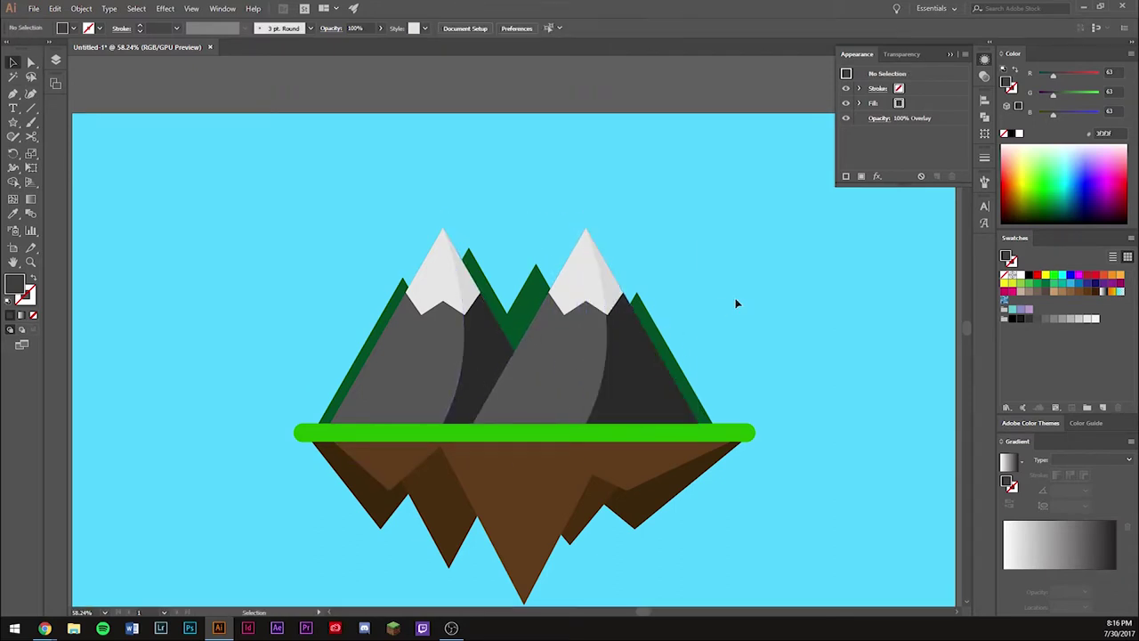
scroll(745, 270, down, 1)
scroll(744, 270, left, 1)
scroll(383, 264, up, 1)
scroll(349, 260, down, 1)
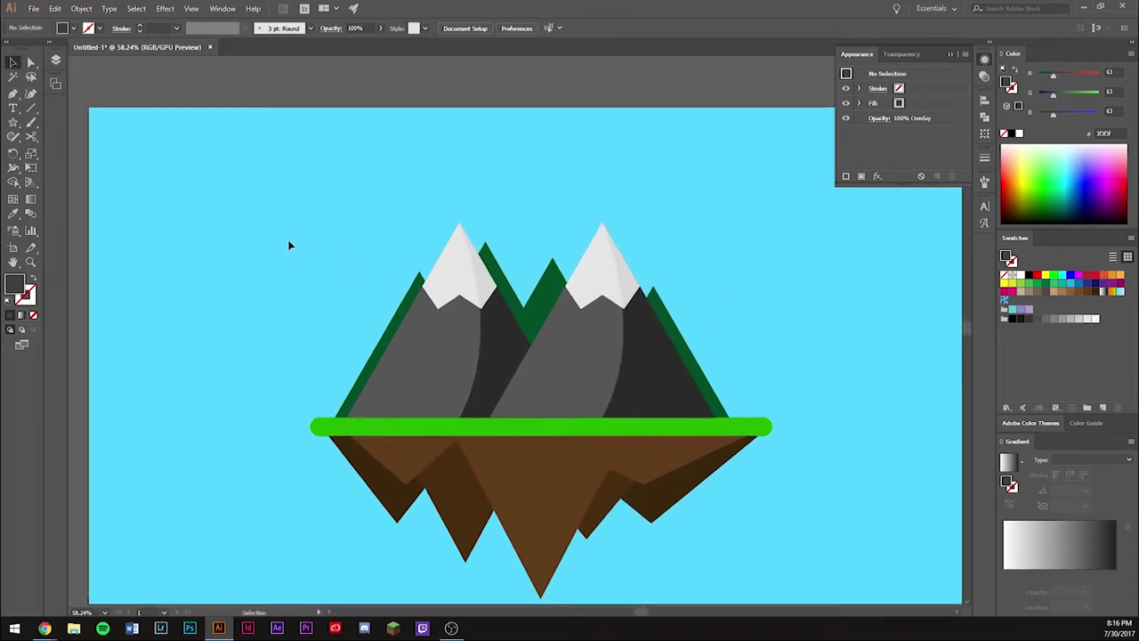
drag(185, 179, 301, 296)
key(v)
drag(267, 260, 214, 206)
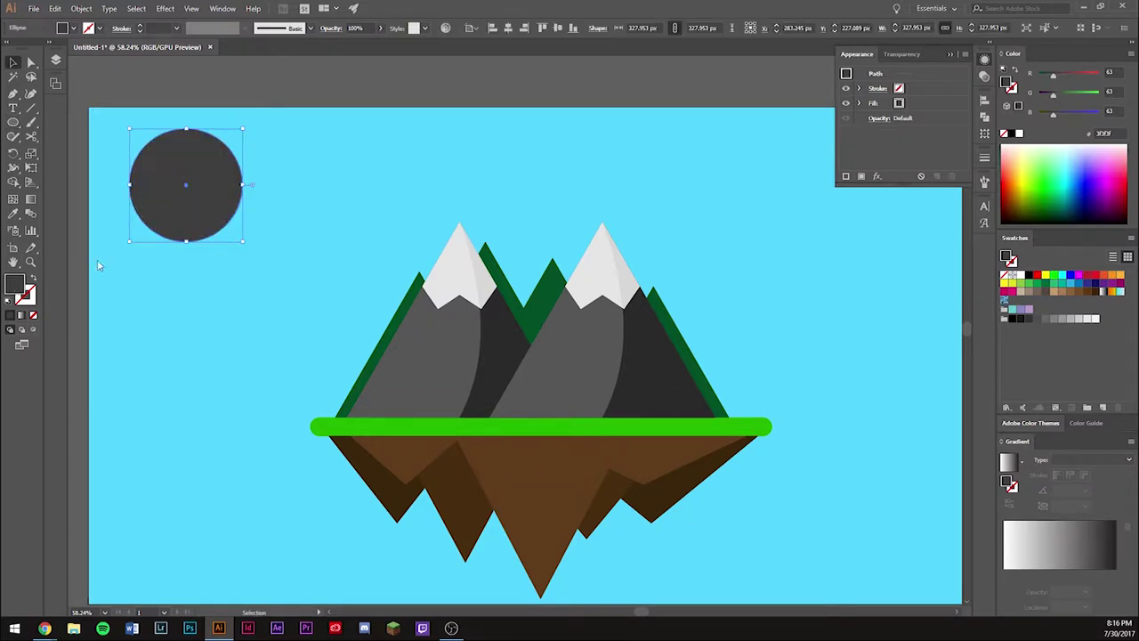
double_click(15, 283)
drag(688, 265, 690, 300)
click(674, 209)
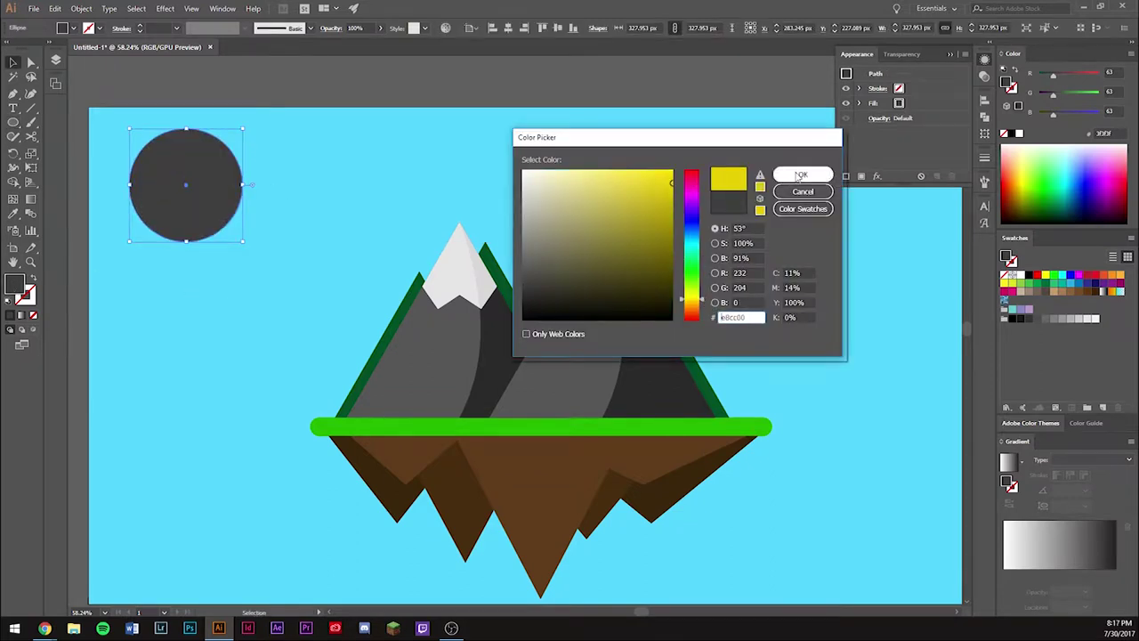
click(800, 176)
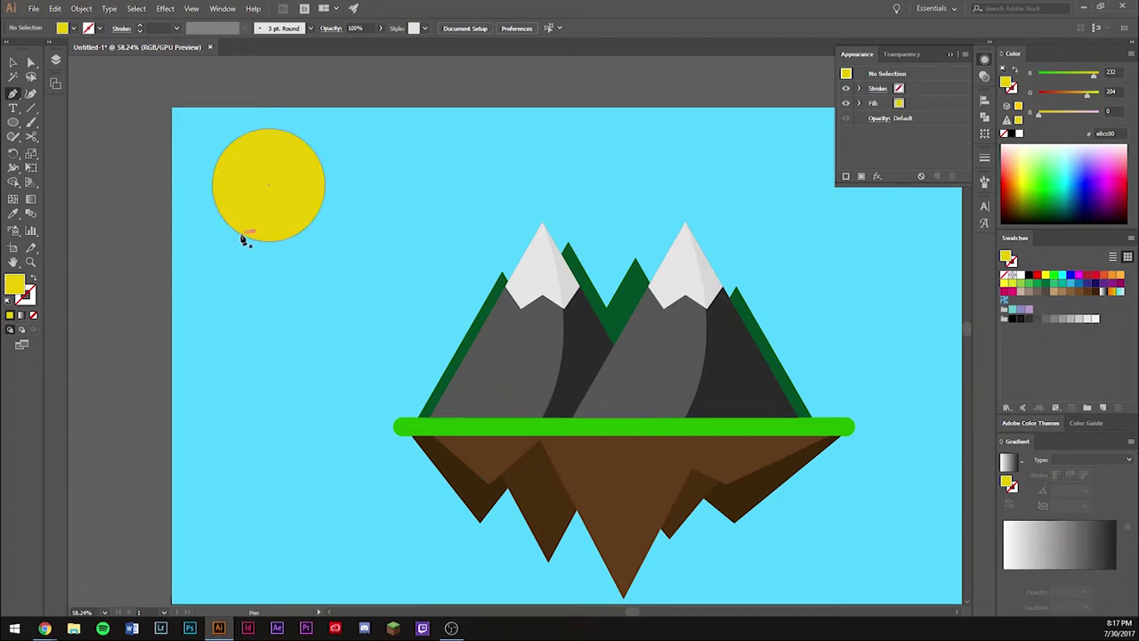
drag(283, 199, 315, 237)
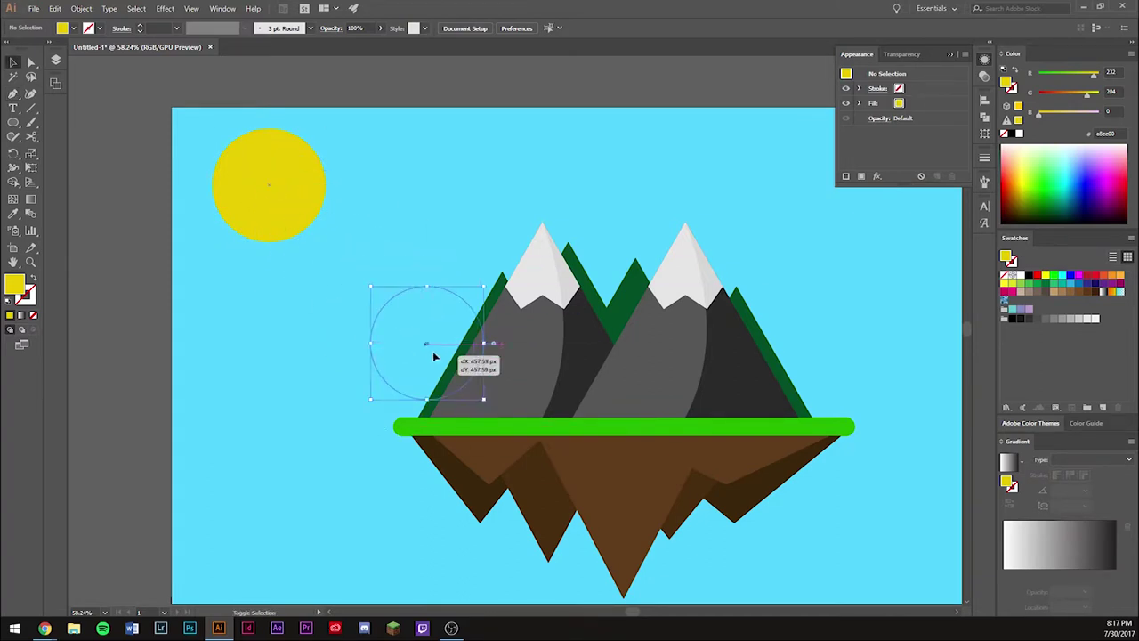
click(378, 208)
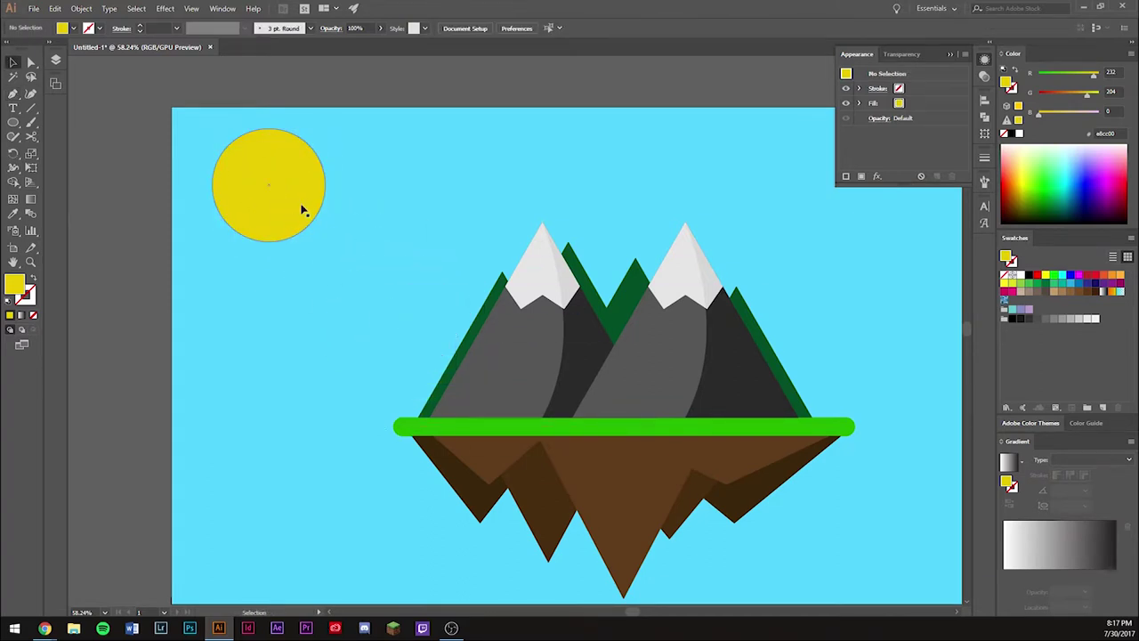
- Draw a straight ray from the sun's right edge with a yellow 10 px stroke
drag(411, 184, 412, 184)
key(v)
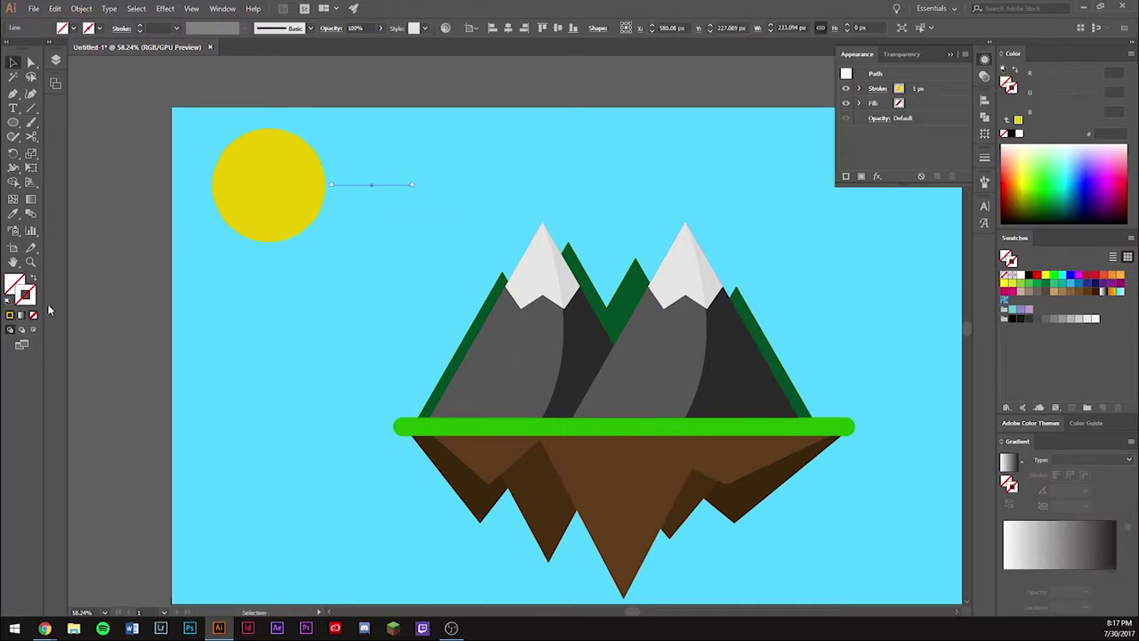
click(10, 316)
click(139, 28)
click(140, 28)
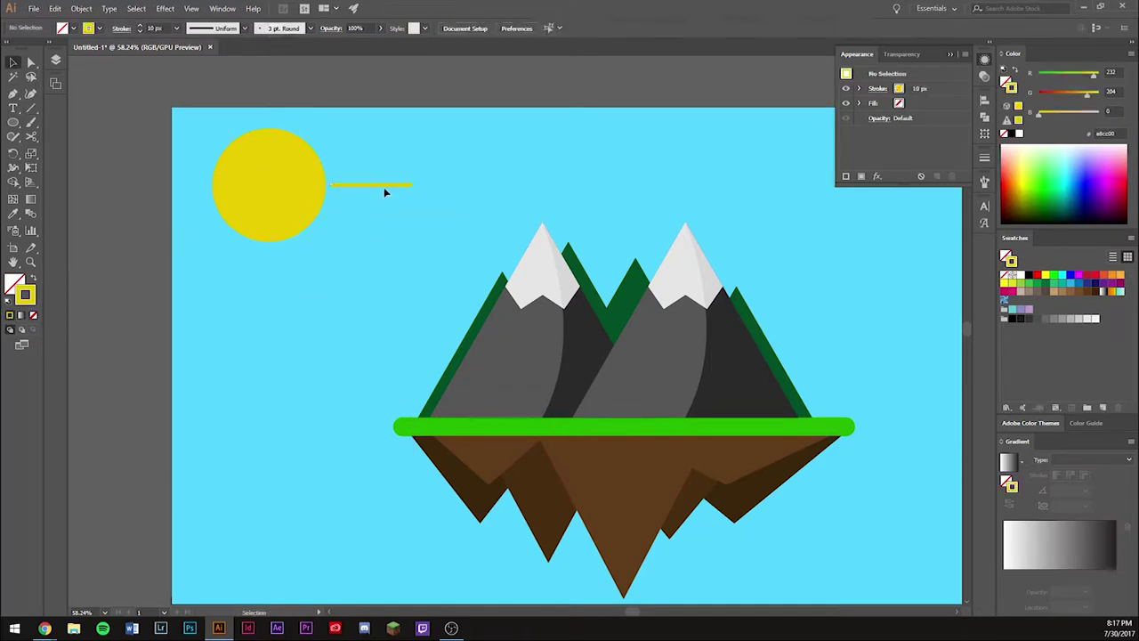
- Make a first rotated copy of the ray around the sun's centre, then undo the extra rays
key(r)
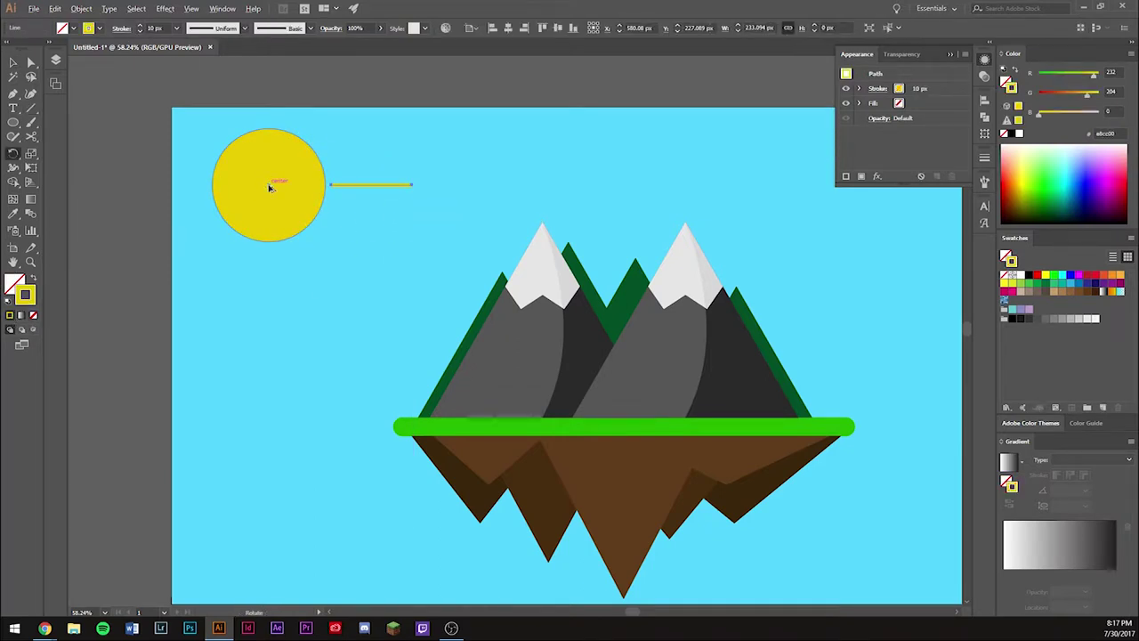
key(Return)
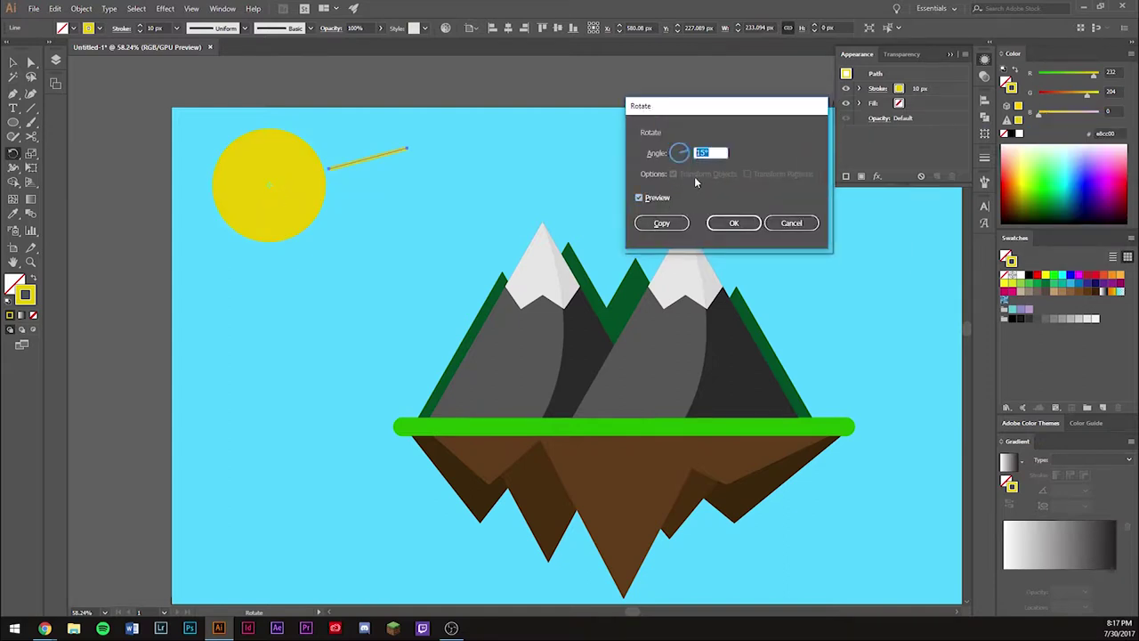
click(669, 223)
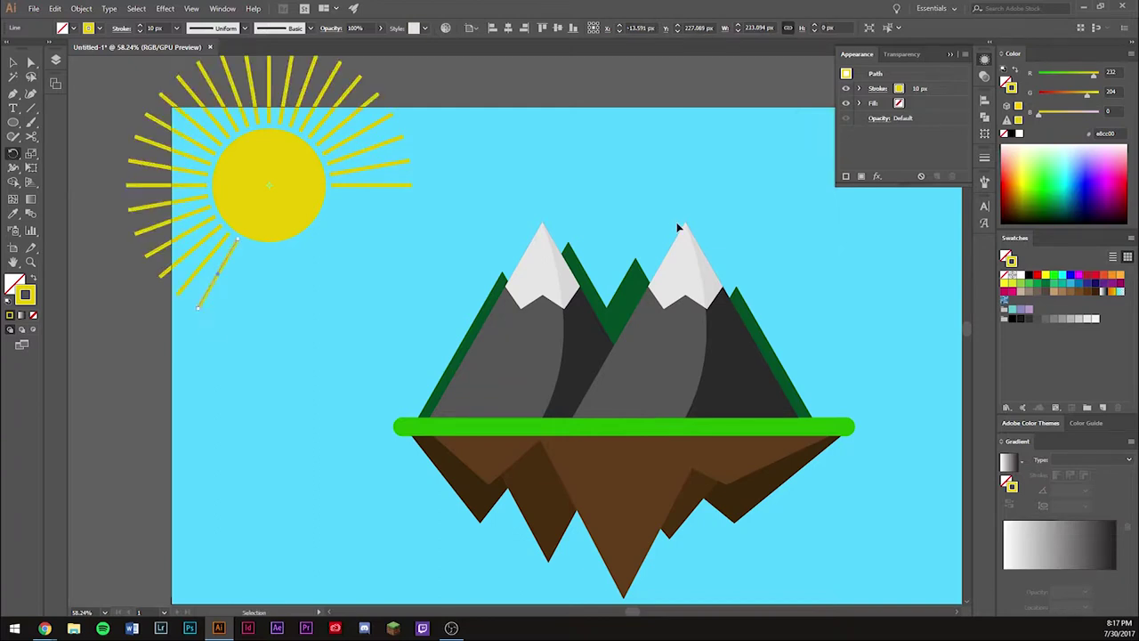
key(v)
click(486, 127)
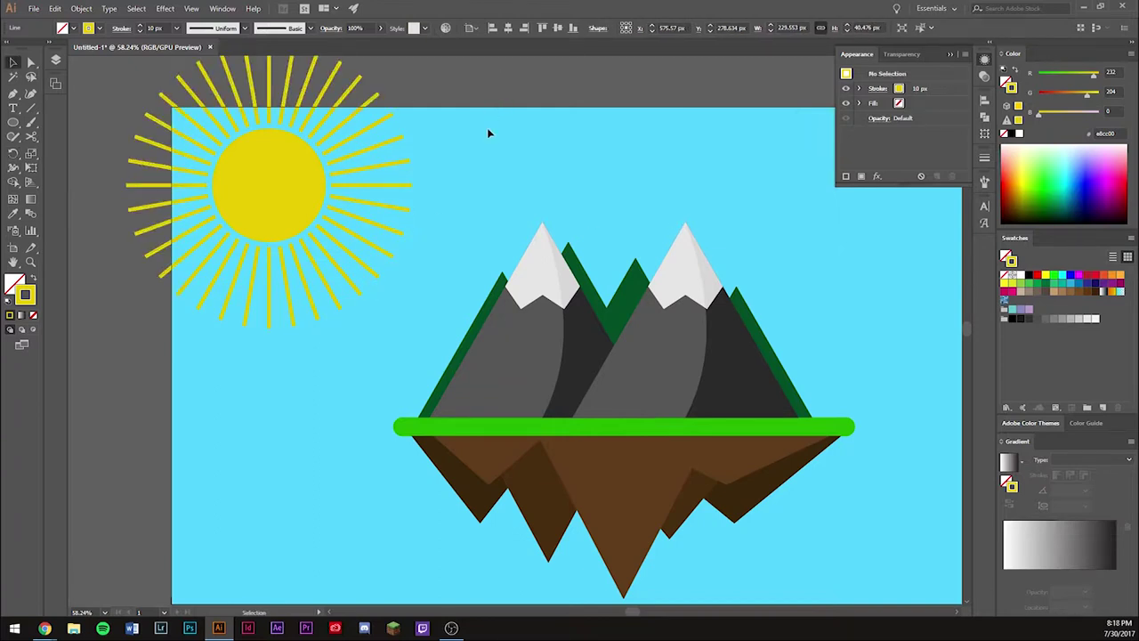
mouse_move(450, 244)
mouse_down()
mouse_move(389, 348)
mouse_move(416, 351)
mouse_up()
key(ctrl+z)
key(ctrl+z)
key(ctrl+z)
key(ctrl+z)
key(ctrl+z)
key(ctrl+z)
key(ctrl+z)
key(a)
- Lengthen the ray, repeat 10° rotated copies around the sun, then undo them
drag(460, 218, 503, 223)
key(r)
alt+click(318, 217)
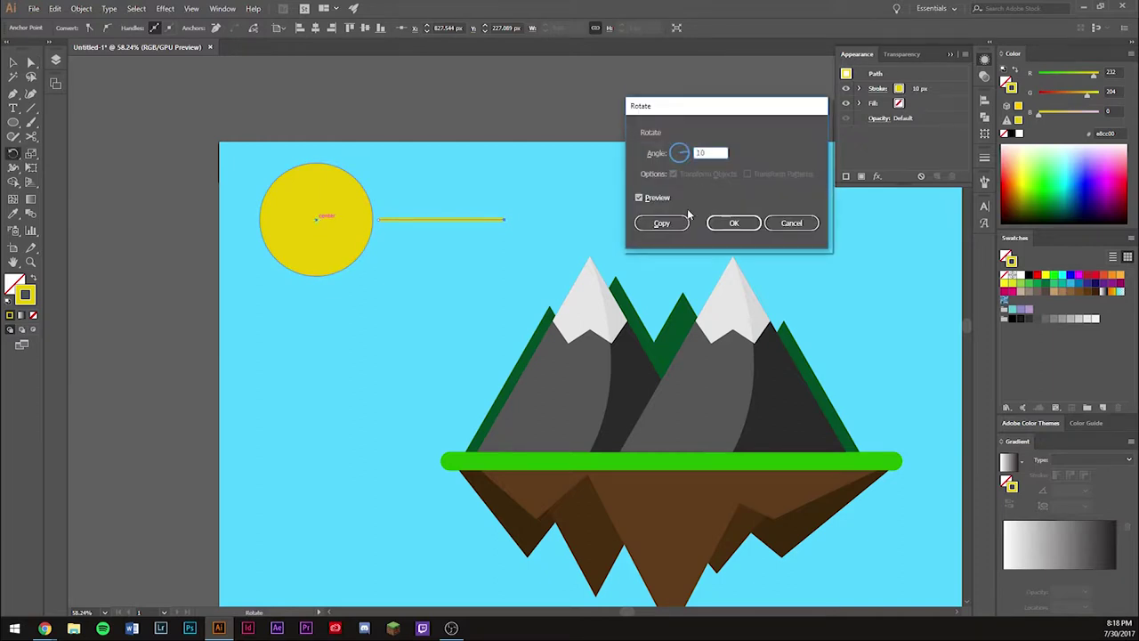
click(661, 222)
key(ctrl+d)
key(ctrl+d)
key(ctrl+d)
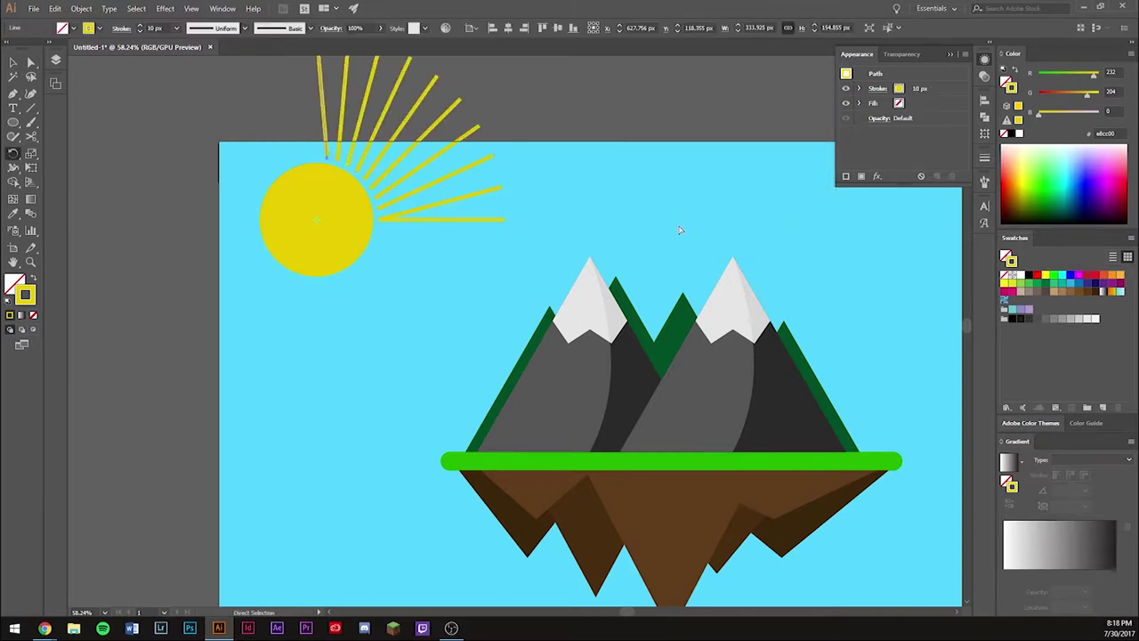
key(ctrl+d)
key(ctrl+d)
key(ctrl+d)
key(ctrl+d)
key(ctrl+d)
key(ctrl+d)
key(ctrl+d)
key(ctrl+d)
key(ctrl+d)
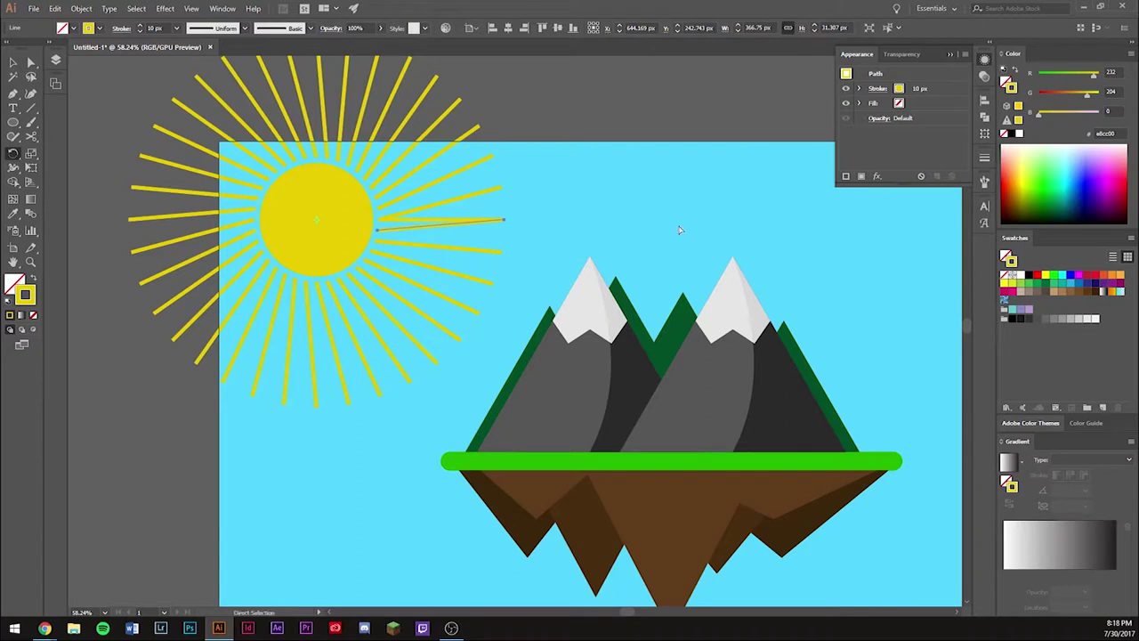
key(ctrl+z)
key(ctrl+z)
key(ctrl+z)
key(ctrl+z)
key(ctrl+z)
key(ctrl+z)
key(ctrl+z)
key(ctrl+z)
key(ctrl+z)
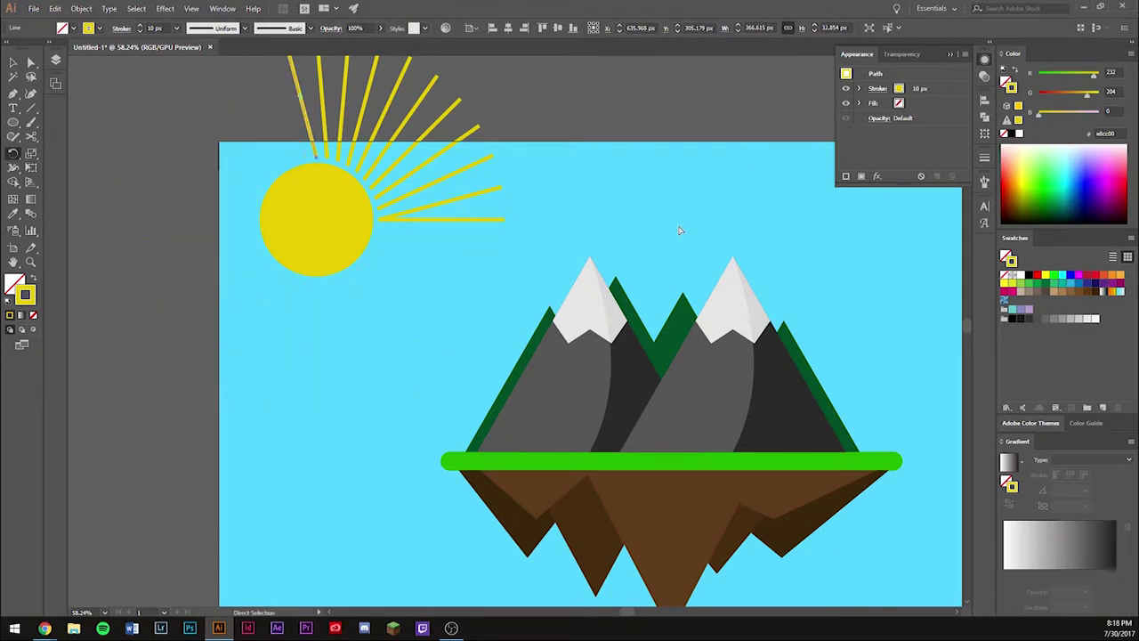
key(ctrl+z)
key(ctrl+z)
key(ctrl+z)
key(ctrl+z)
key(ctrl+z)
- Copy the ray at 10° around the sun's centre and repeat with Ctrl+D to form the ring
key(r)
click(316, 219)
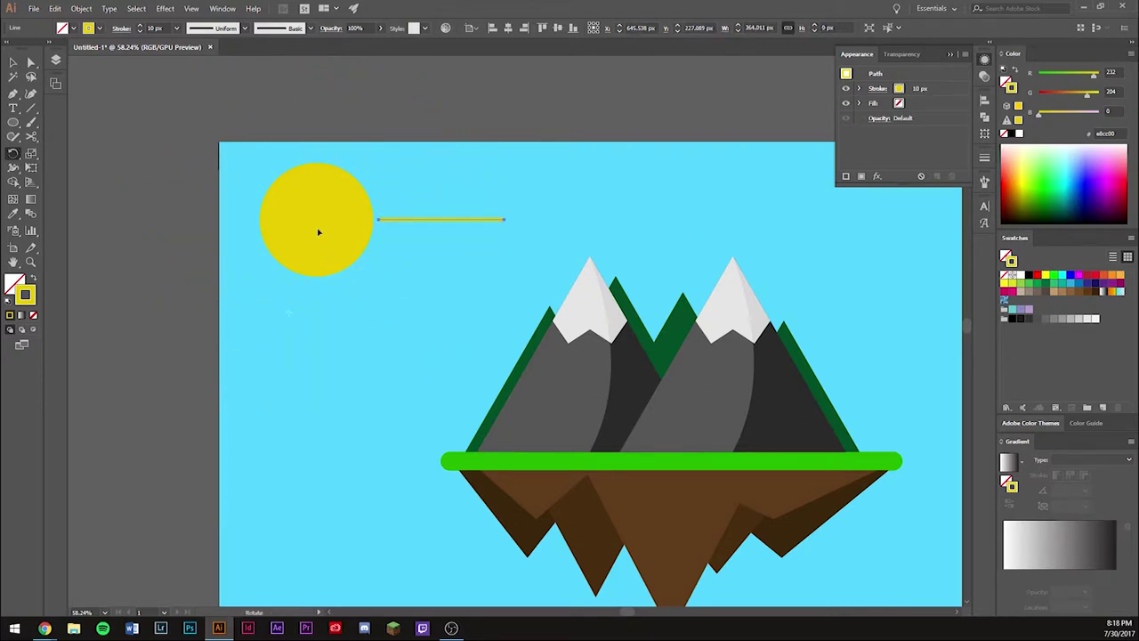
alt+click(316, 219)
key(Escape)
alt+click(316, 219)
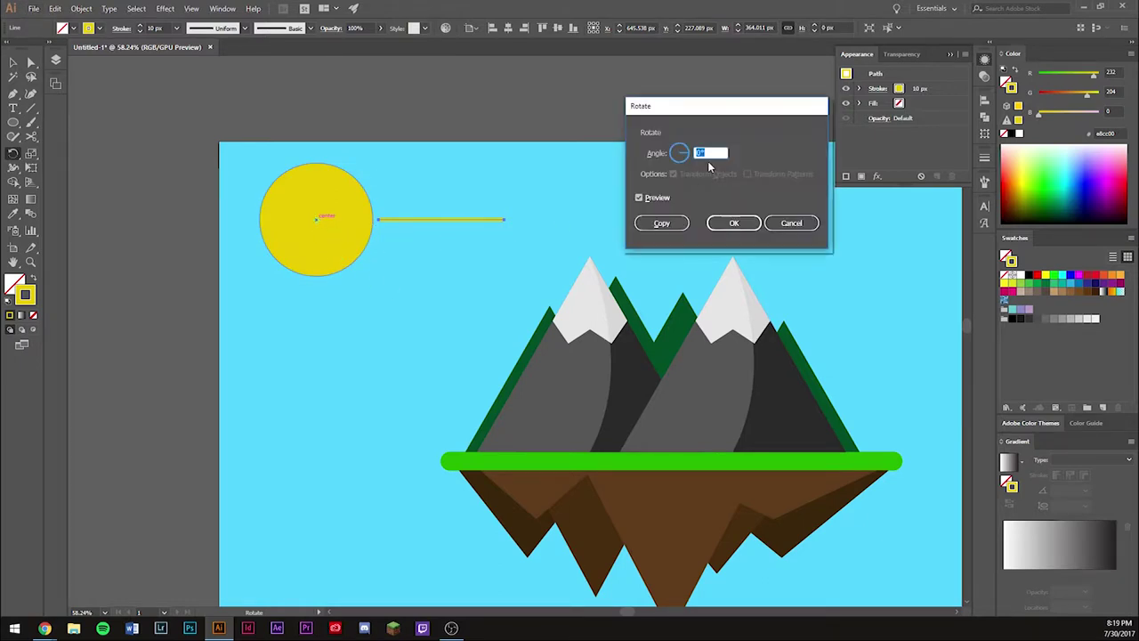
click(661, 223)
key(ctrl+d)
key(ctrl+d)
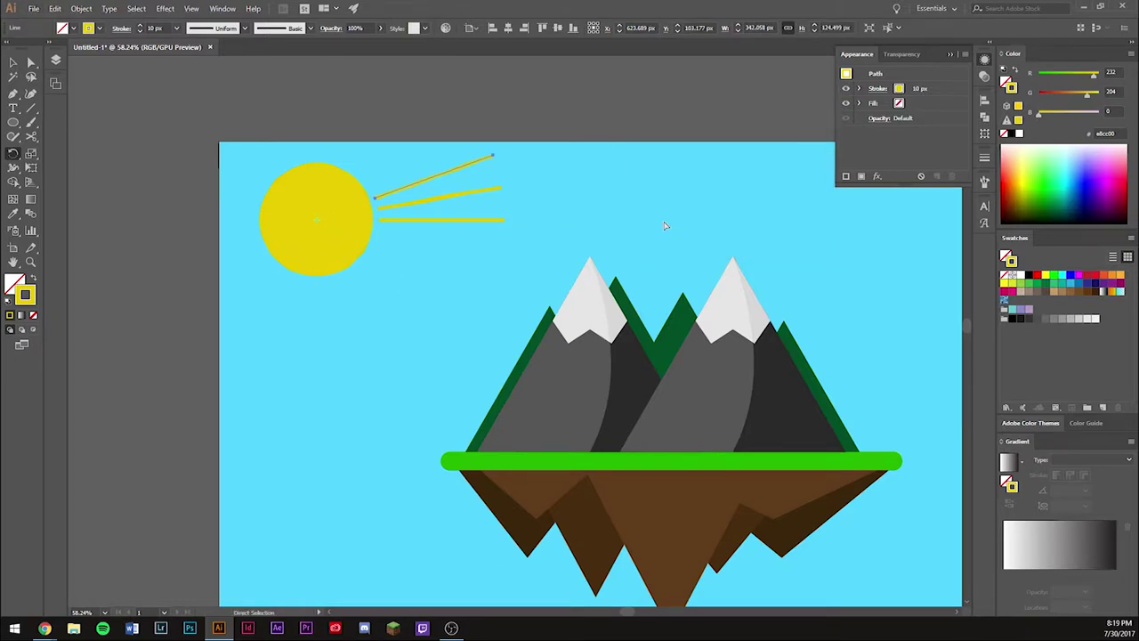
key(ctrl+d)
key(ctrl+d)
key(ctrl+d)
key(ctrl+d)
key(ctrl+d)
key(ctrl+d)
key(ctrl+d)
key(ctrl+d)
key(ctrl+d)
key(v)
click(136, 8)
mouse_move(202, 122)
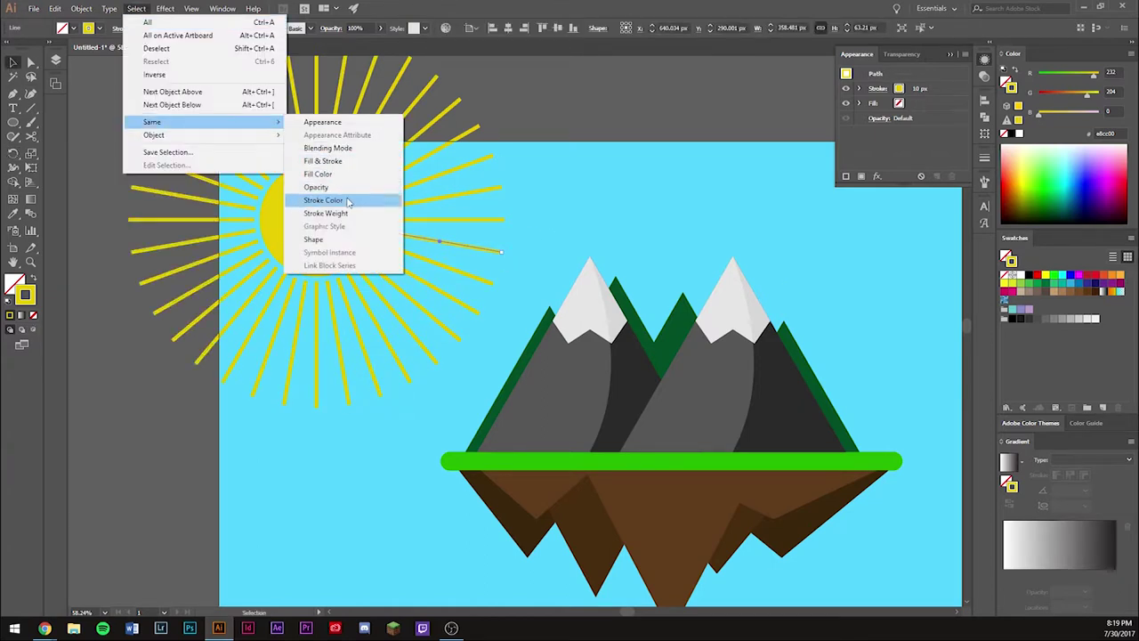
- Select all rays by their shared stroke colour and switch to the Eraser tool
click(323, 200)
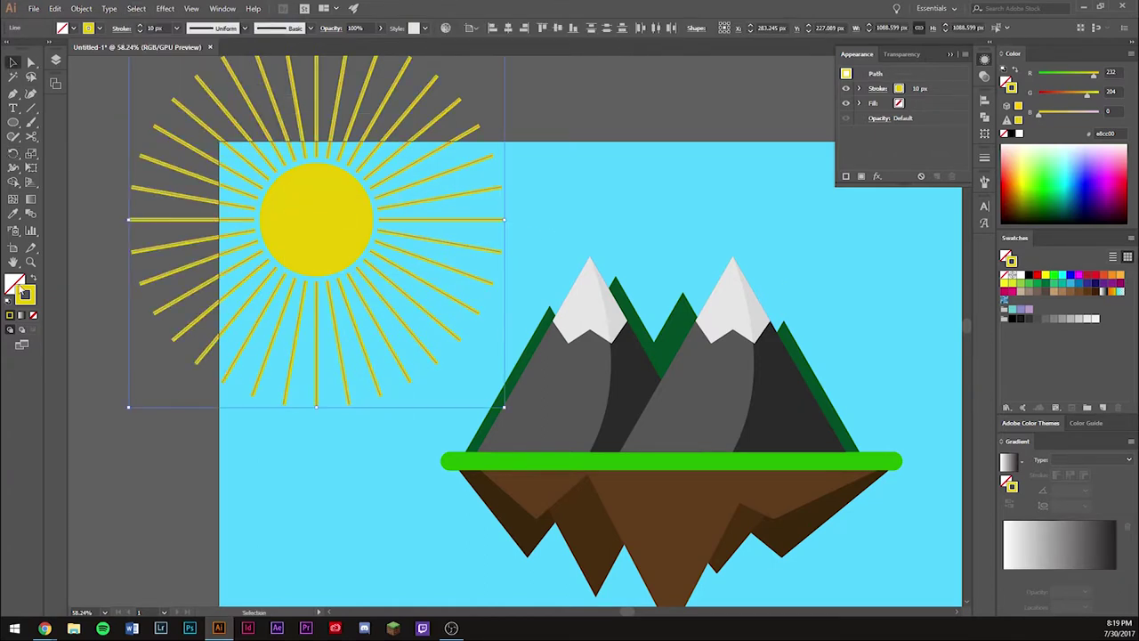
click(16, 170)
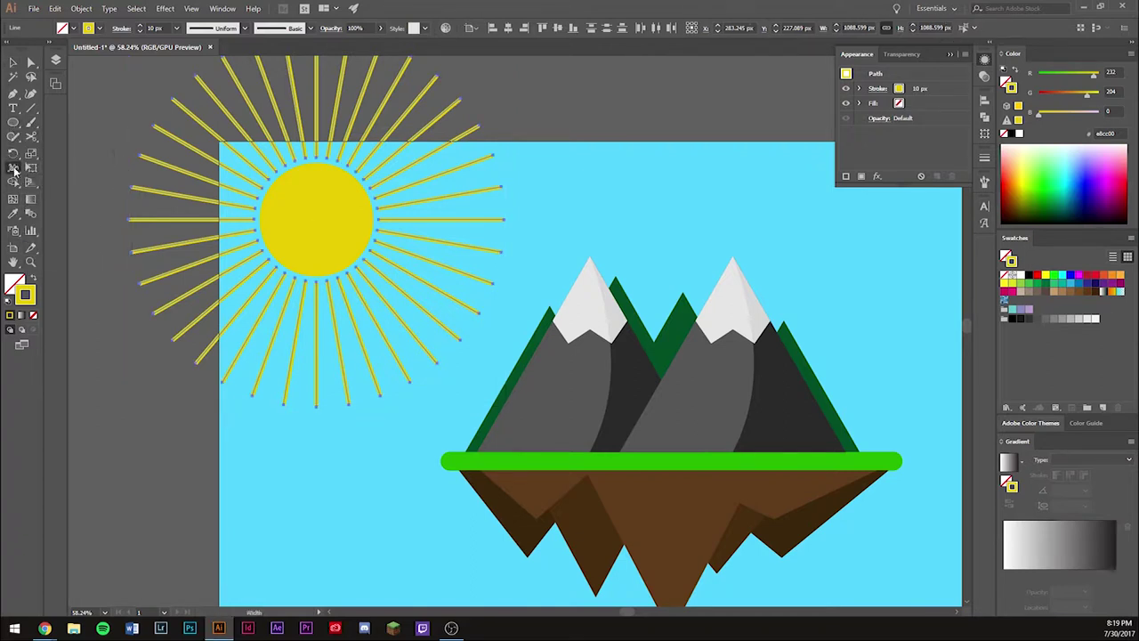
click(30, 169)
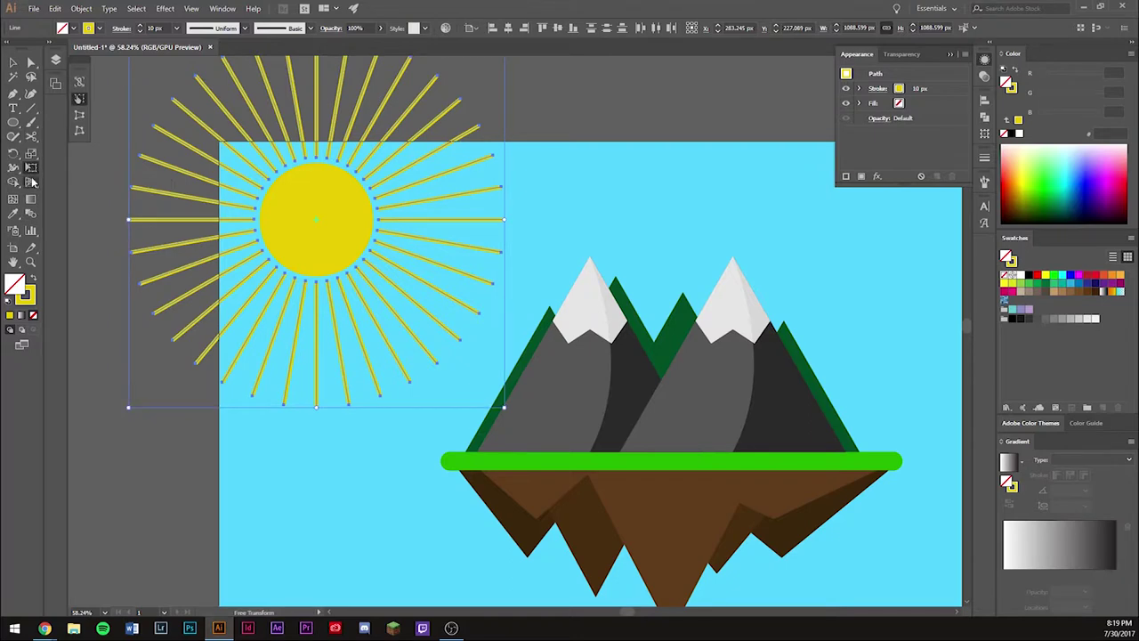
drag(30, 136, 89, 135)
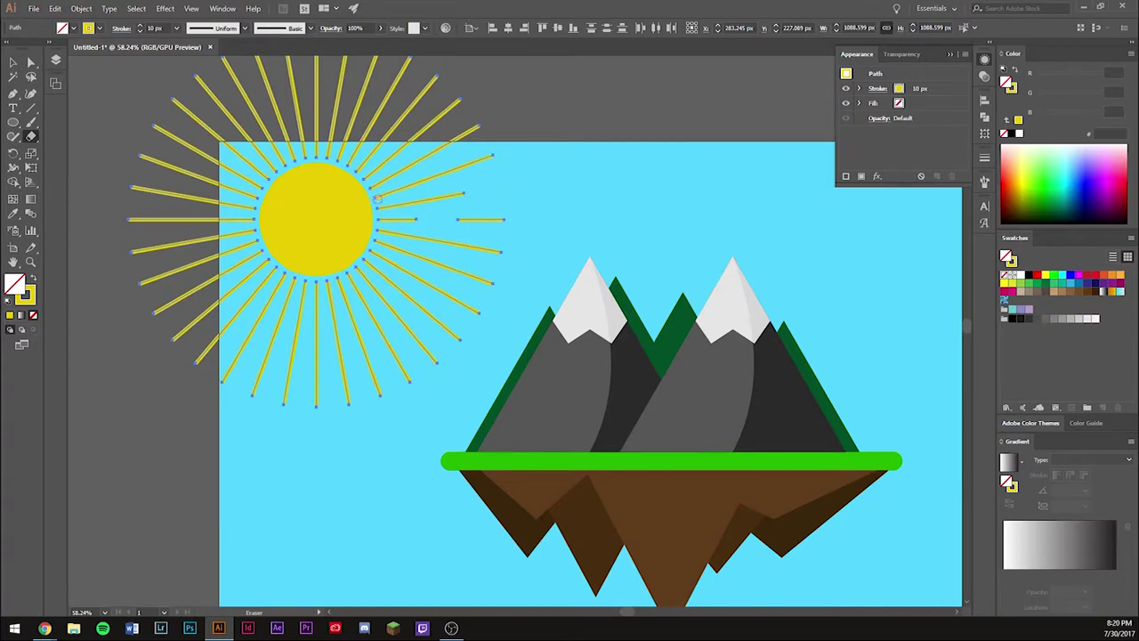
- Erase gaps into the right and lower-right rays, then reselect all the rays
drag(416, 183, 416, 180)
drag(436, 292, 434, 289)
key(ctrl+shift+a)
key(v)
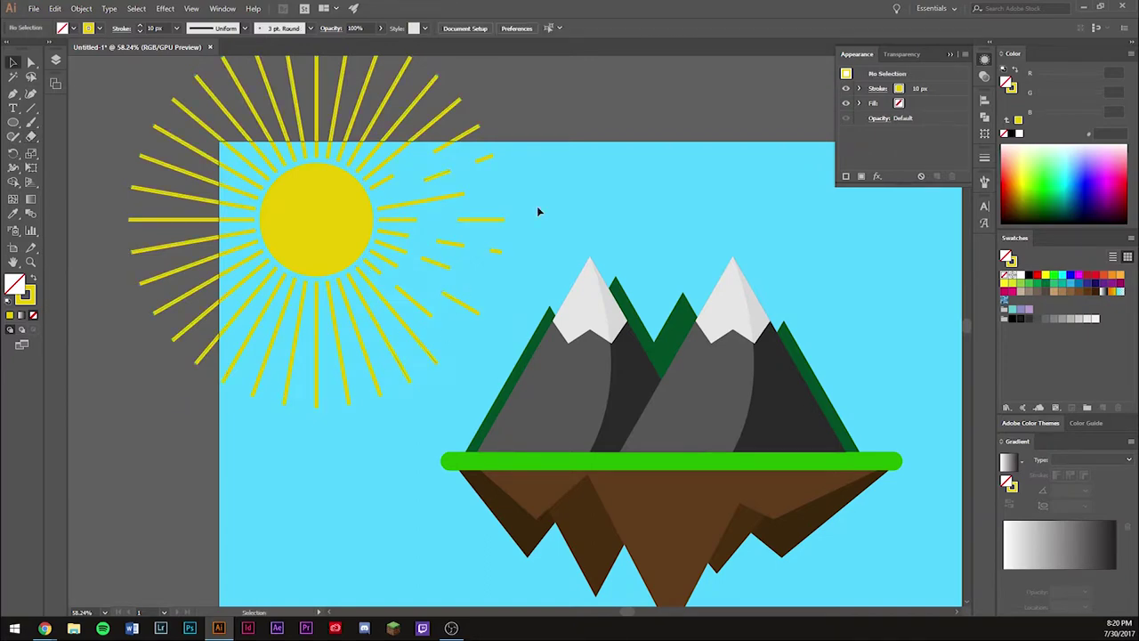
click(135, 8)
click(338, 218)
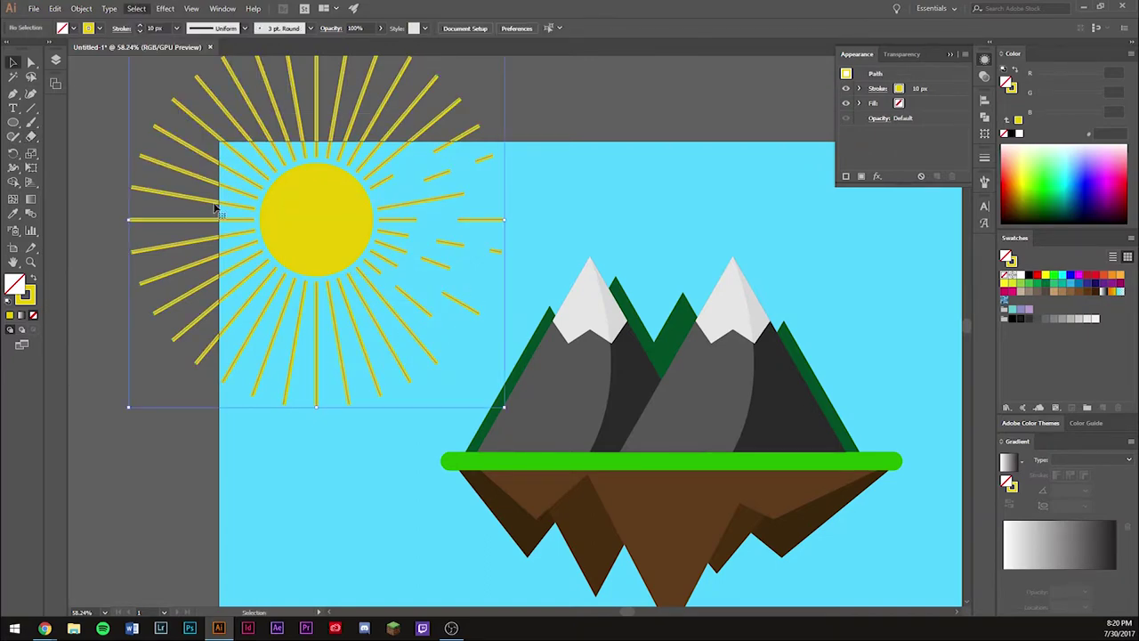
- Erase gaps into the lower, below-sun and lower-left rays
key(shift+e)
mouse_move(414, 336)
mouse_down()
mouse_move(394, 314)
mouse_move(386, 338)
mouse_move(361, 350)
mouse_up()
drag(384, 411, 368, 372)
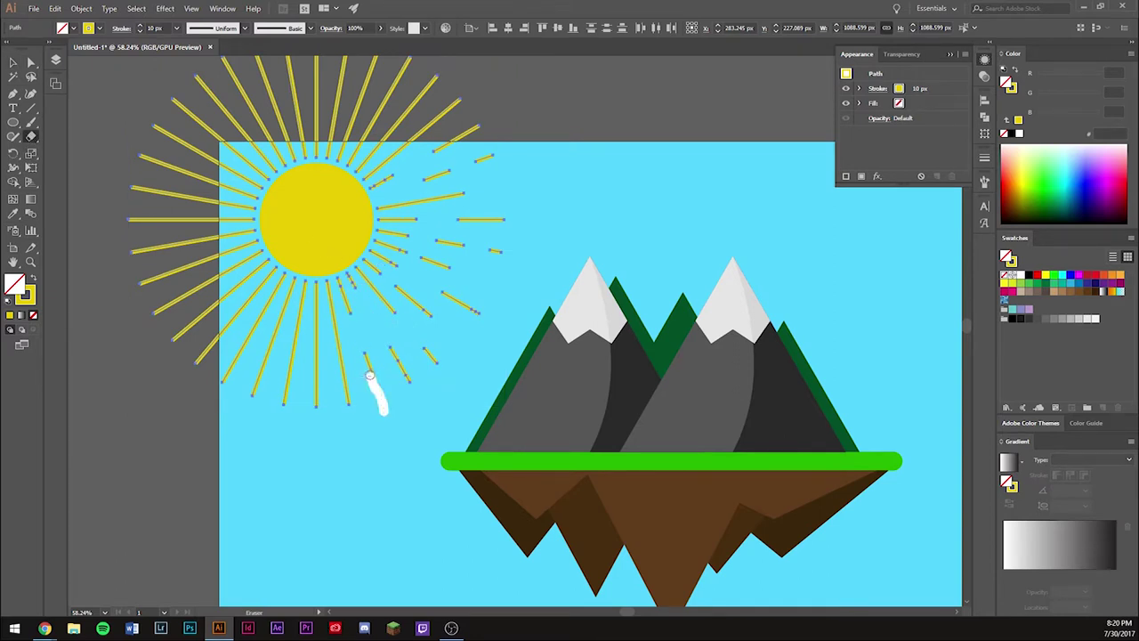
drag(335, 333, 336, 335)
drag(317, 405, 316, 331)
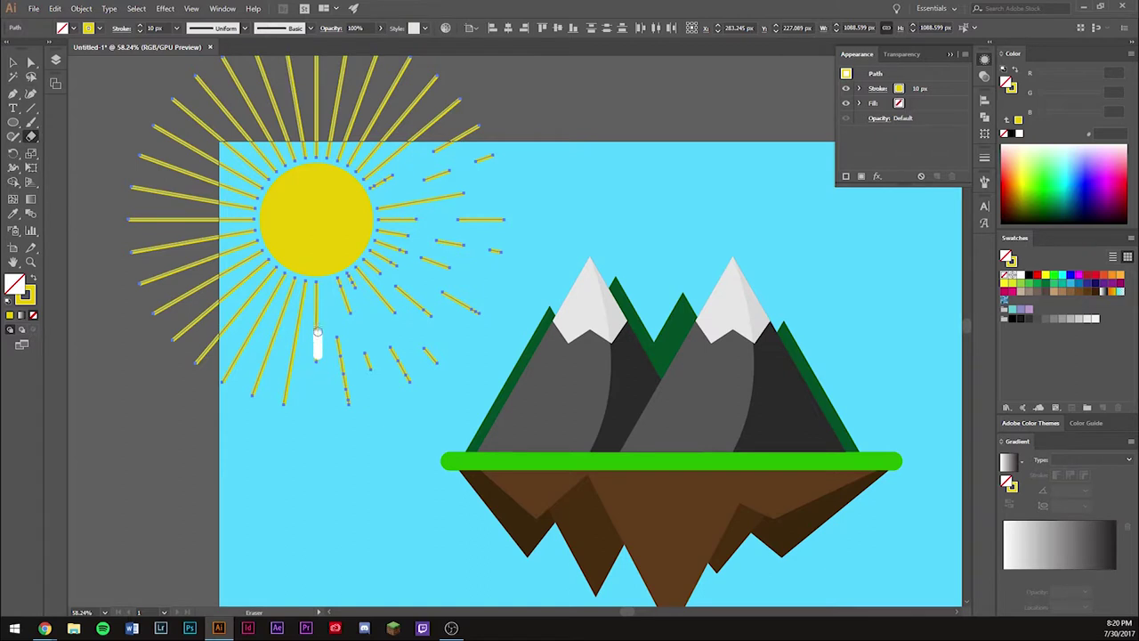
mouse_move(318, 377)
mouse_down()
mouse_move(302, 331)
mouse_move(307, 374)
mouse_up()
drag(263, 315, 220, 383)
drag(230, 334, 267, 283)
mouse_move(214, 341)
mouse_down()
mouse_move(167, 341)
mouse_move(217, 277)
mouse_up()
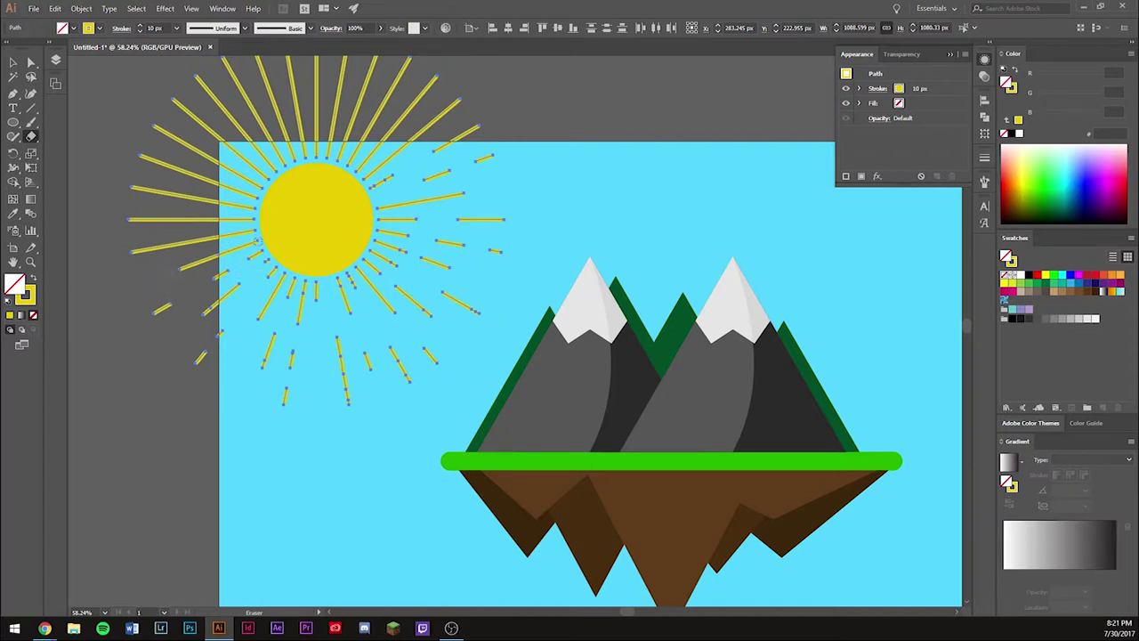
- Cut the left-side and top rays into dashes, then deselect the rays
drag(140, 220, 223, 197)
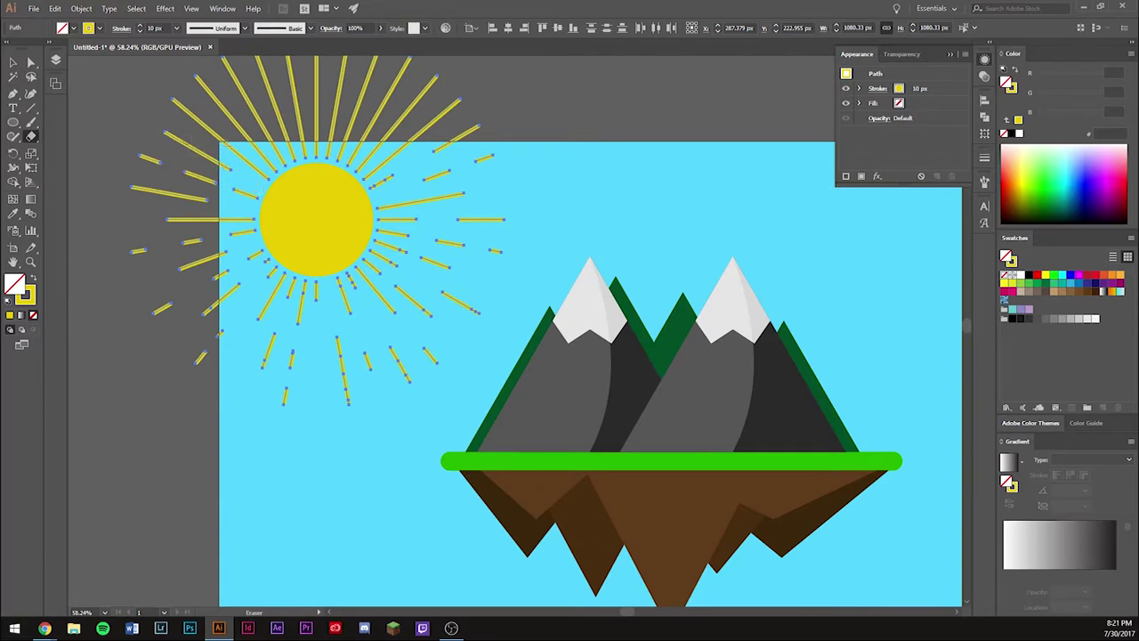
drag(382, 138, 380, 207)
mouse_move(183, 178)
mouse_down()
mouse_move(218, 209)
mouse_move(234, 175)
mouse_up()
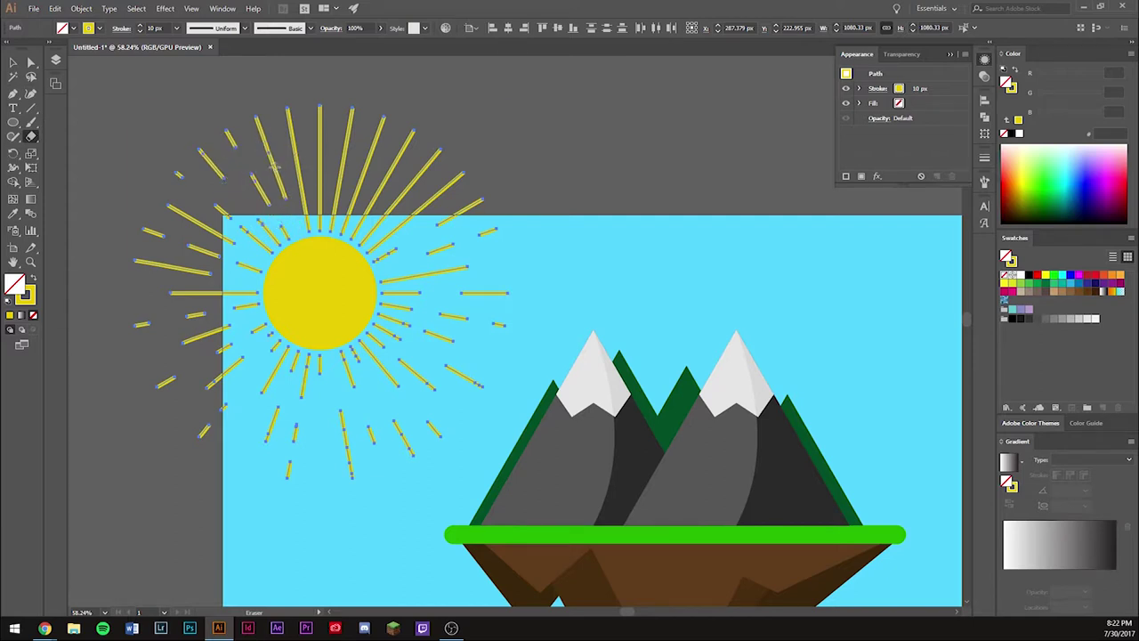
drag(290, 113, 296, 144)
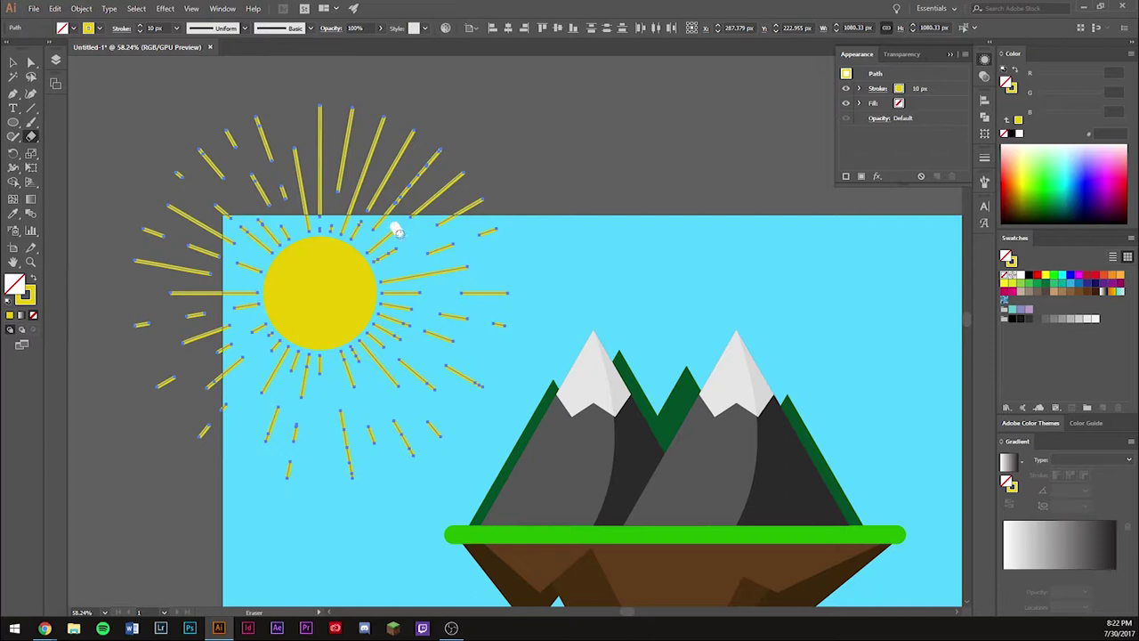
key(v)
click(531, 157)
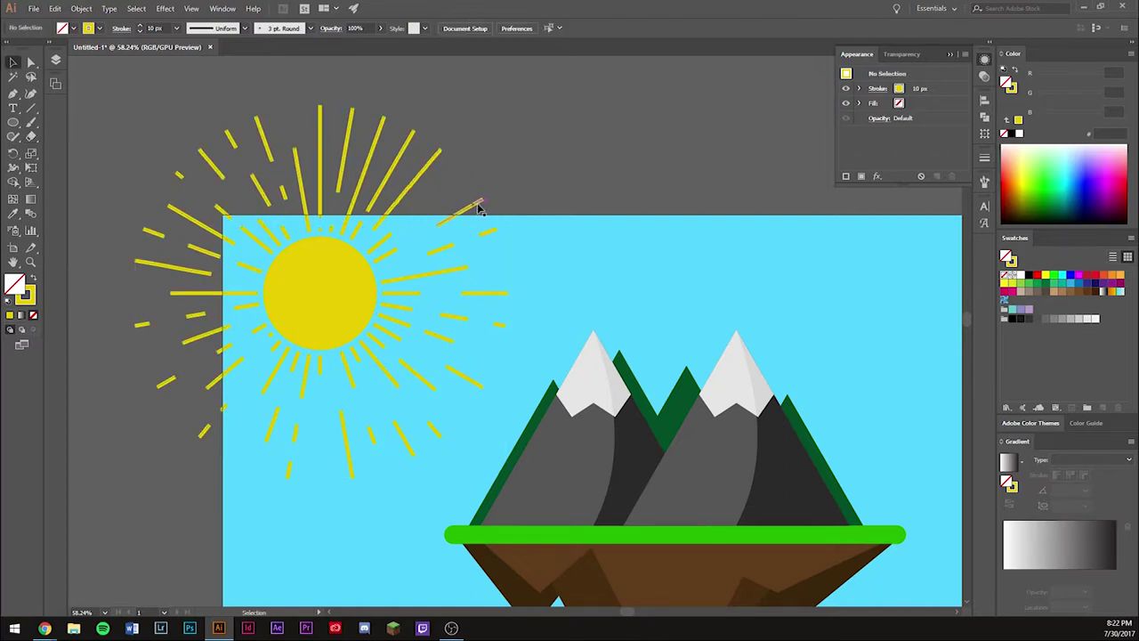
key(m)
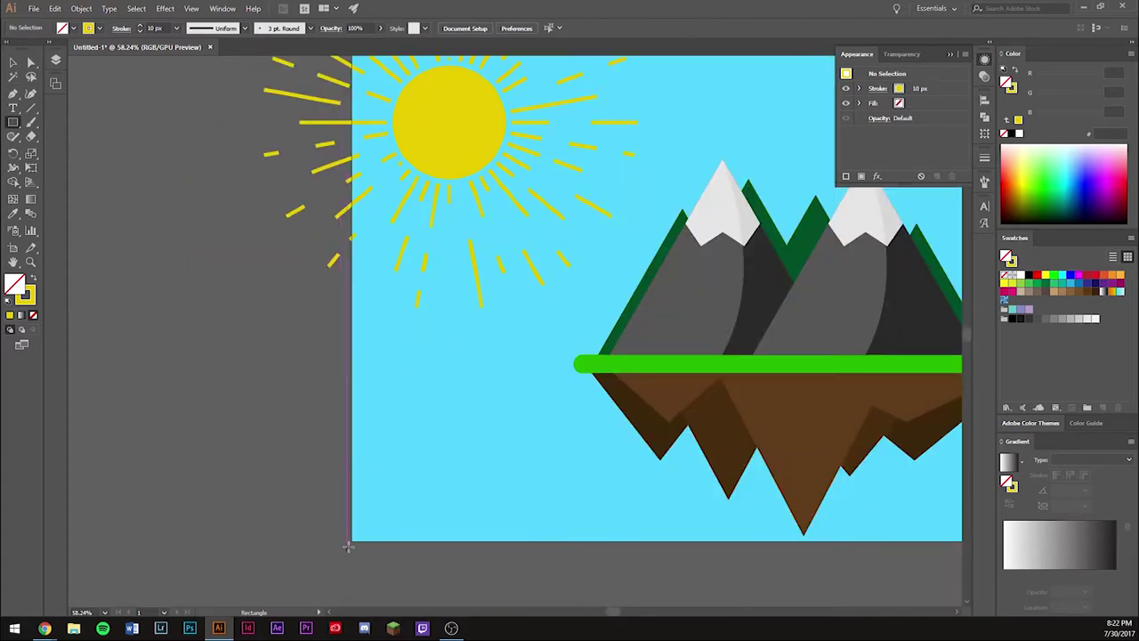
- Draw a tall solid yellow rectangle along the sky's left edge
mouse_move(219, 483)
mouse_down()
mouse_move(283, 118)
mouse_move(249, 204)
mouse_up()
key(v)
key(shift+x)
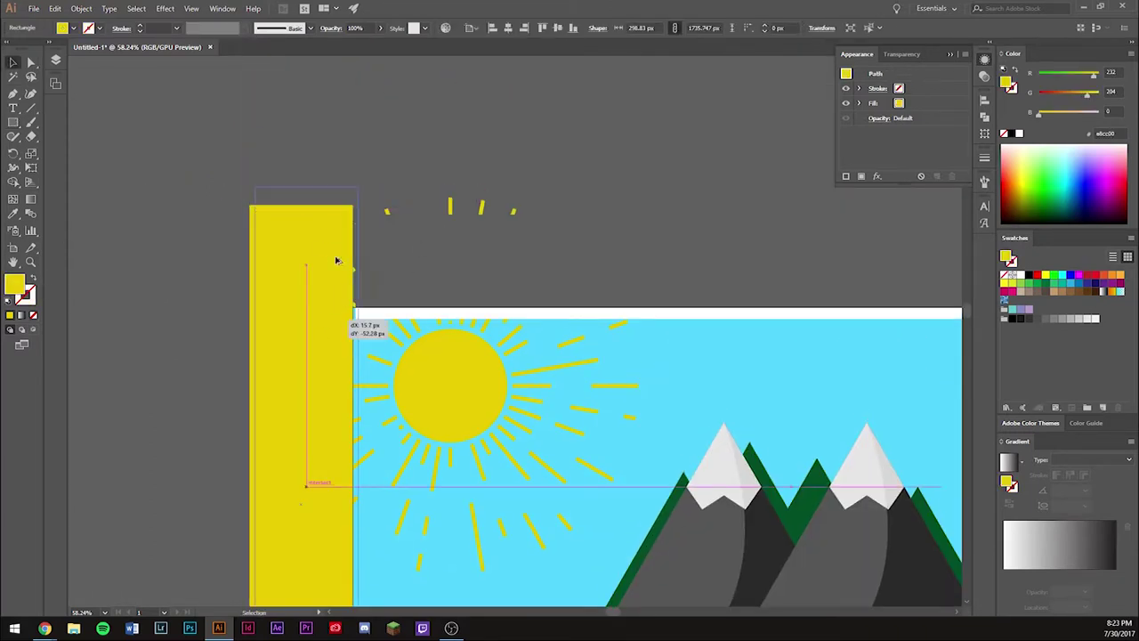
drag(338, 258, 347, 112)
drag(316, 514, 316, 343)
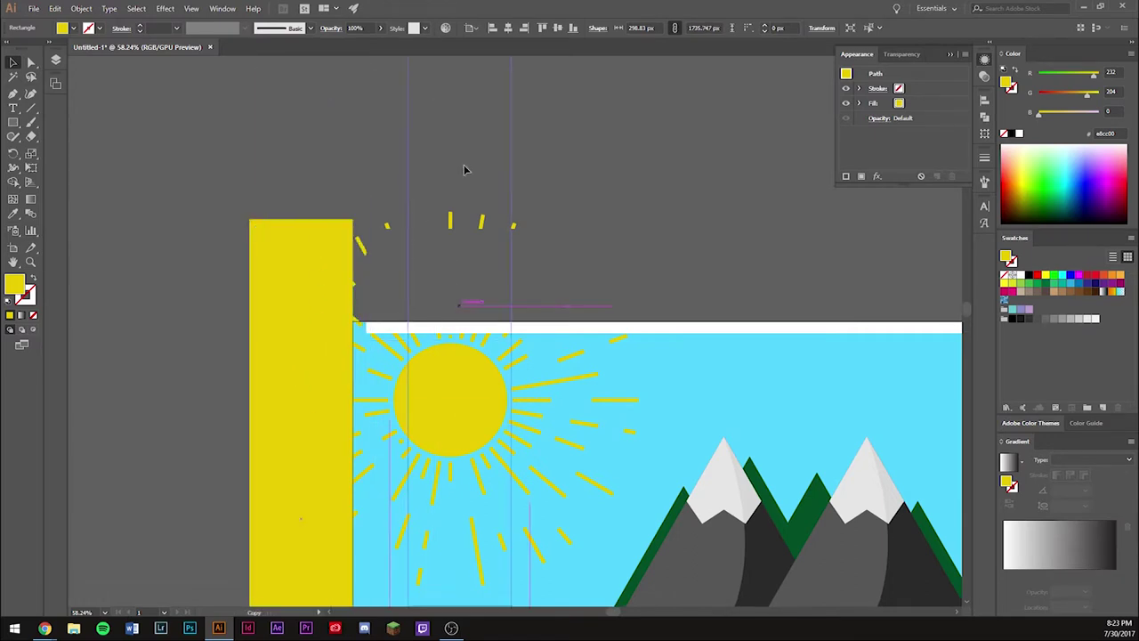
- Copy the yellow rectangle above the sky and stretch it wide across the top edge
drag(316, 342, 474, 130)
scroll(528, 203, up, 1)
scroll(528, 204, up, 2)
key(Delete)
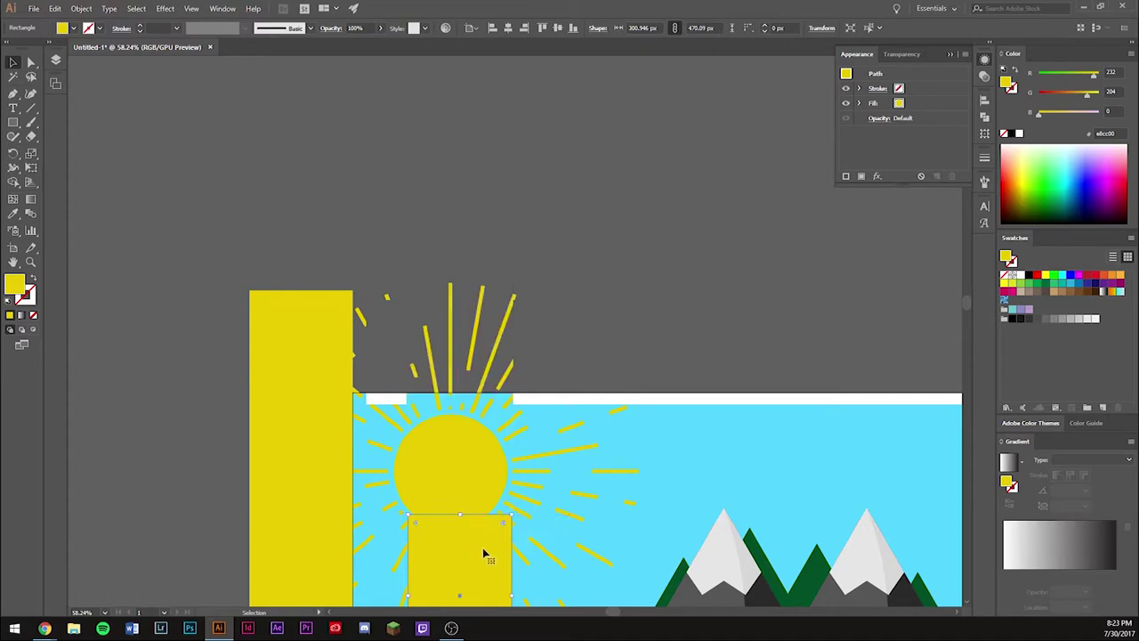
drag(483, 551, 427, 267)
drag(457, 310, 689, 311)
drag(353, 311, 337, 310)
drag(327, 354, 334, 288)
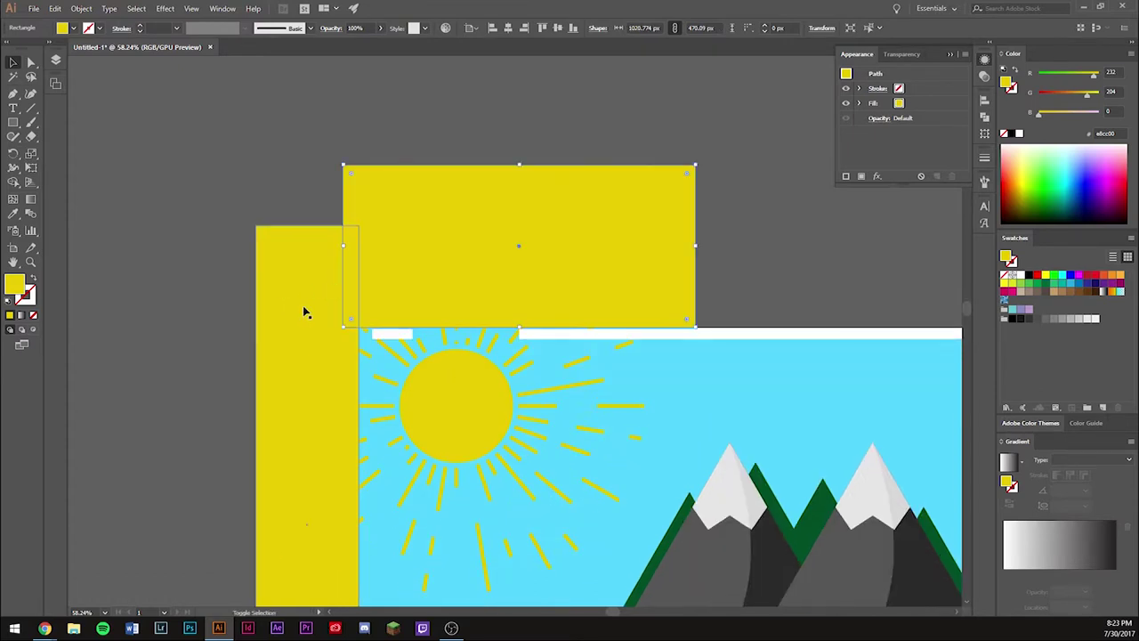
click(481, 553)
- Select all sun rays by matching stroke colour, plus both yellow covering rectangles
click(136, 8)
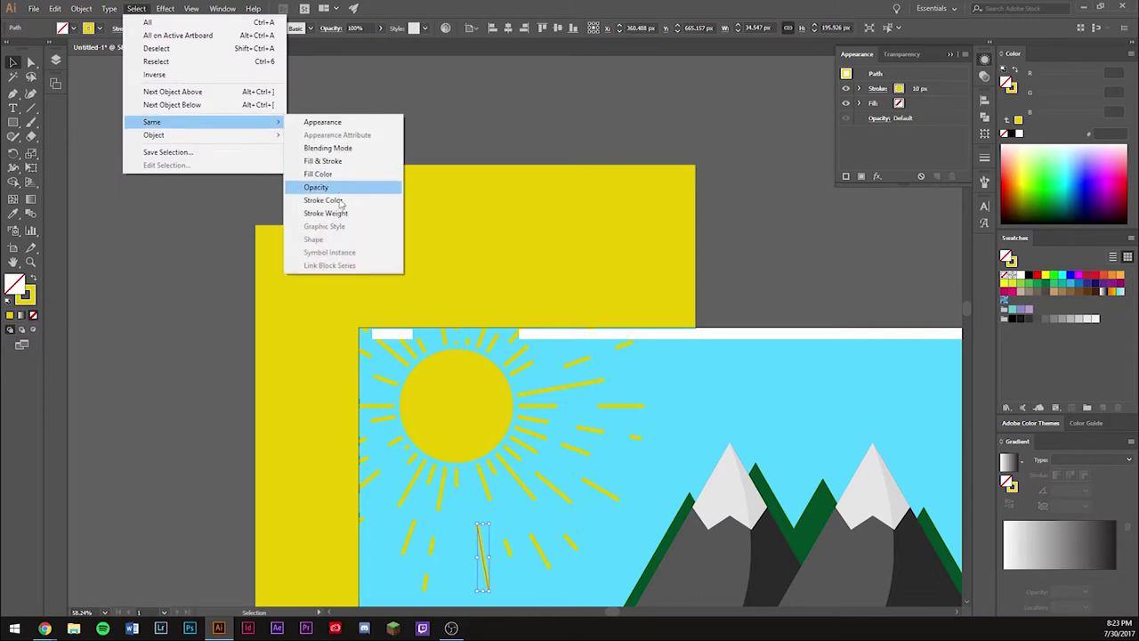
click(316, 188)
shift+click(394, 246)
shift+click(308, 252)
- Try removing the rectangle regions and outside rays with Shape Builder, then undo
key(shift+m)
alt+click(306, 253)
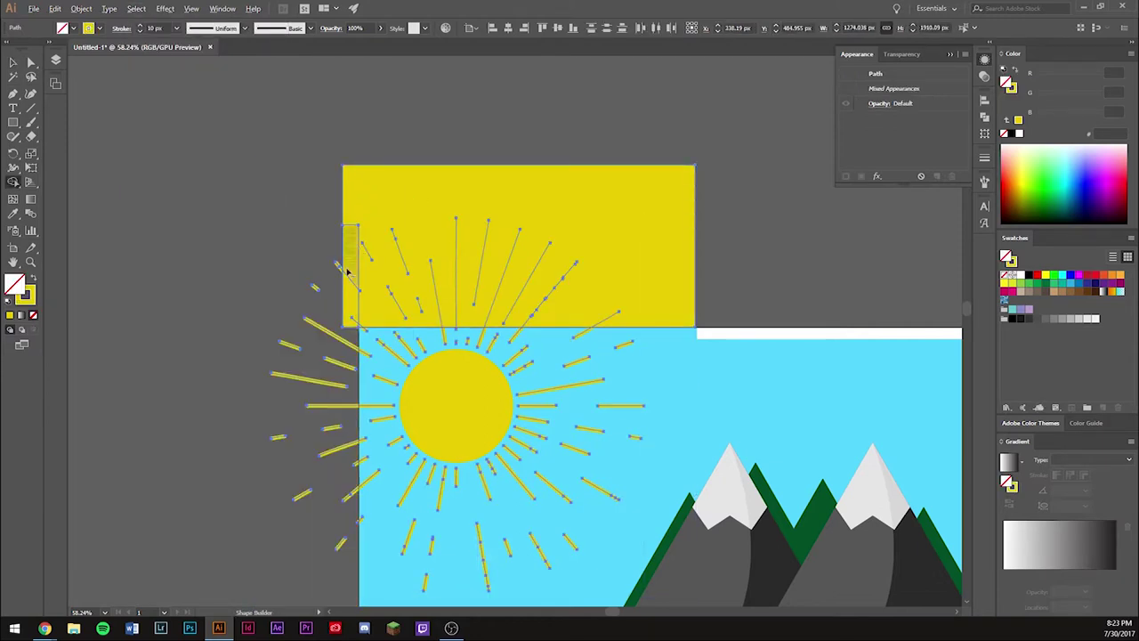
alt+click(352, 272)
drag(344, 396, 352, 520)
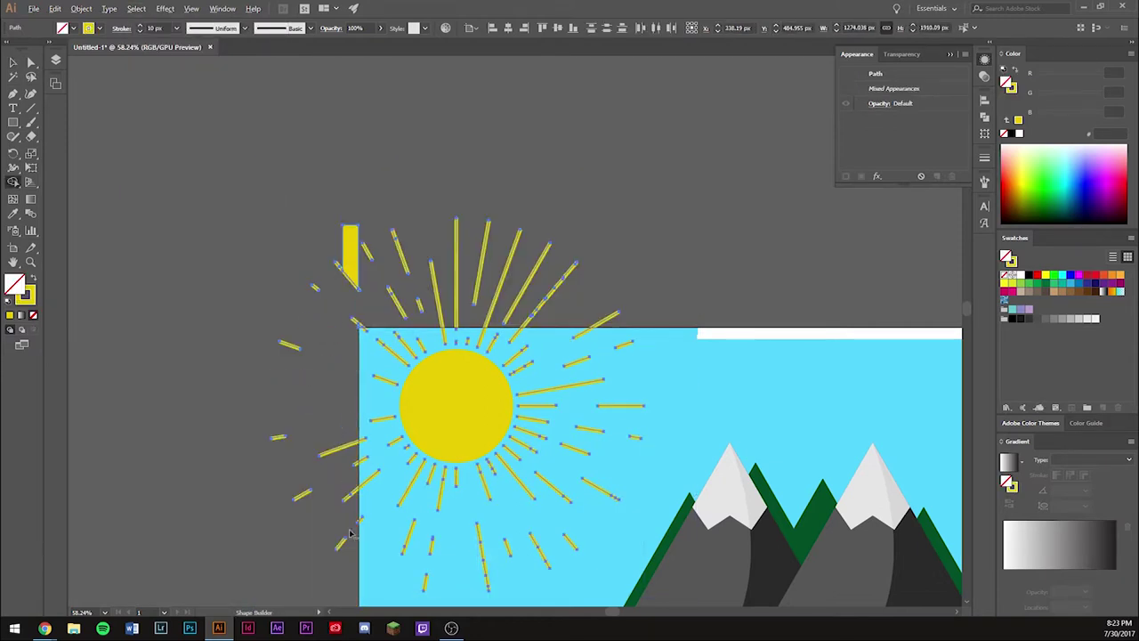
drag(289, 356, 347, 473)
key(ctrl+z)
key(ctrl+z)
key(ctrl+z)
key(ctrl+z)
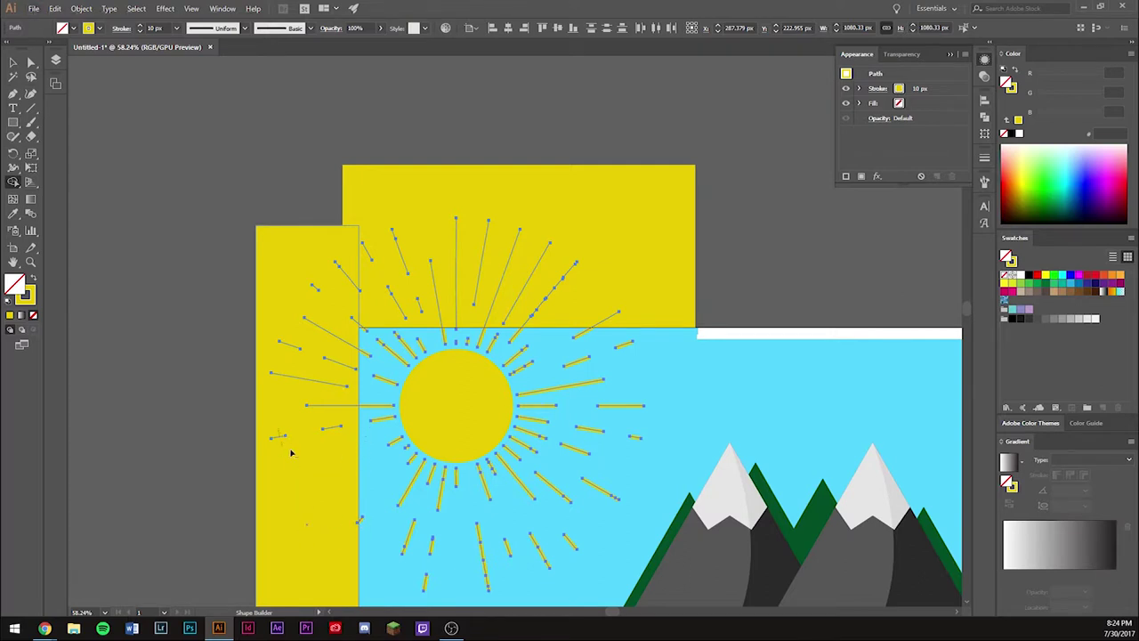
- Reselect rays and rectangles, then delete the ray pieces inside the left rectangle
drag(254, 165, 437, 183)
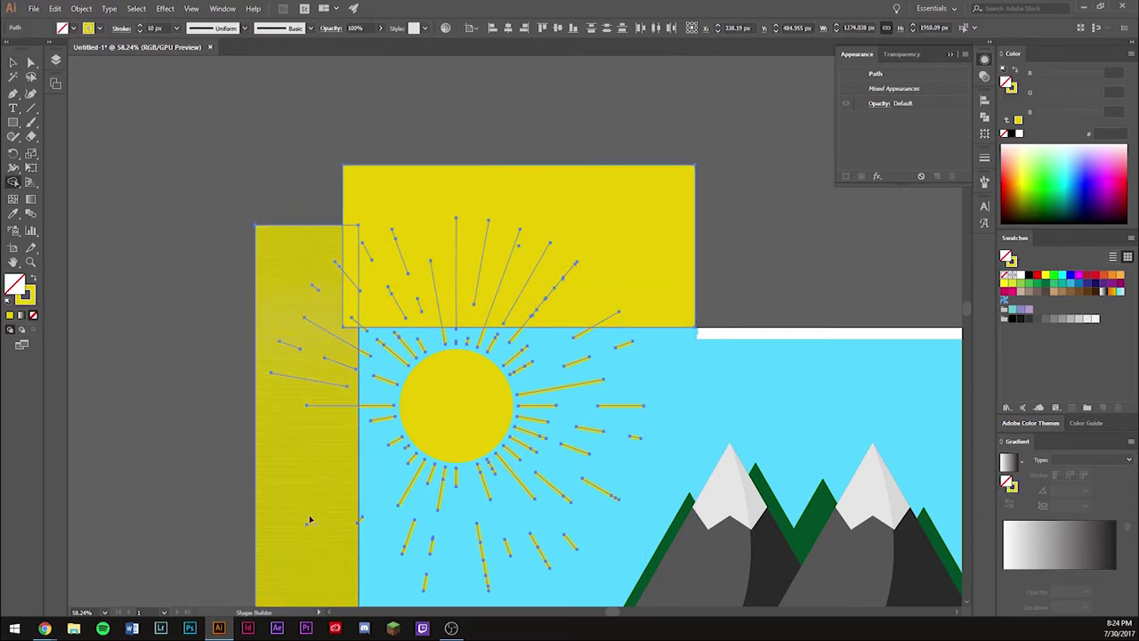
alt+click(346, 406)
alt+click(333, 382)
alt+click(330, 361)
alt+click(330, 333)
alt+click(338, 366)
alt+click(316, 288)
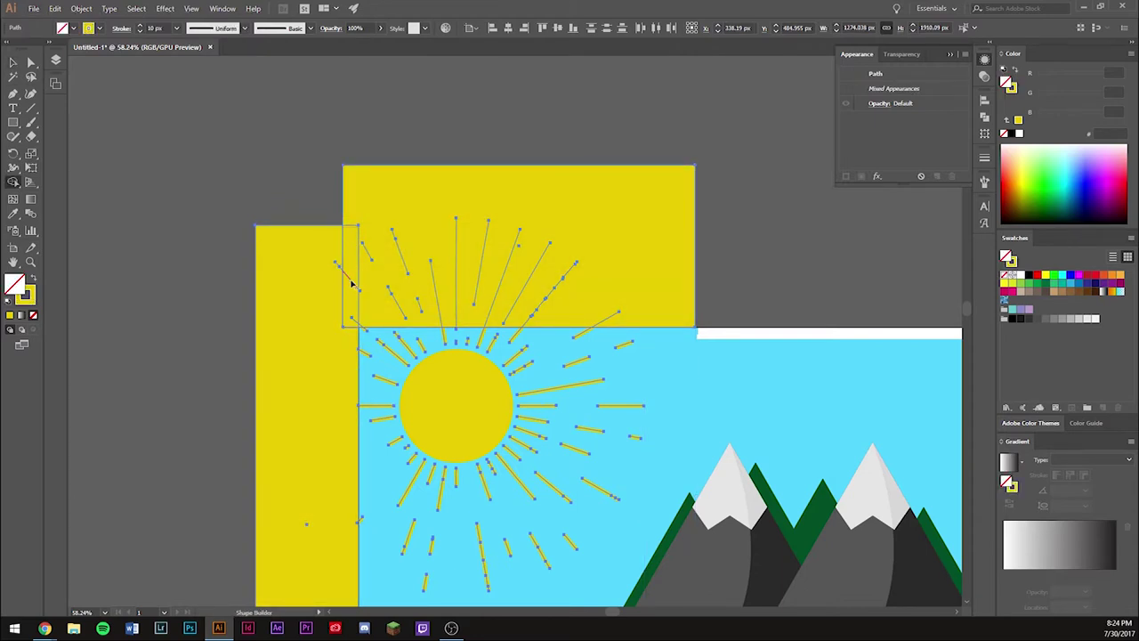
alt+click(349, 275)
alt+click(361, 290)
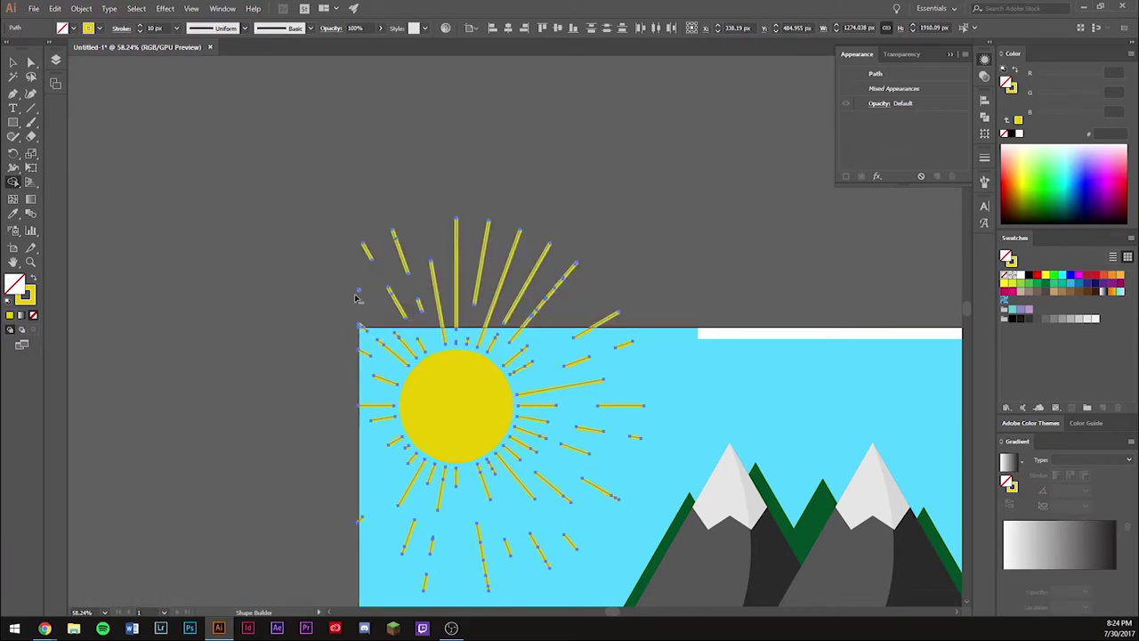
key(ctrl+z)
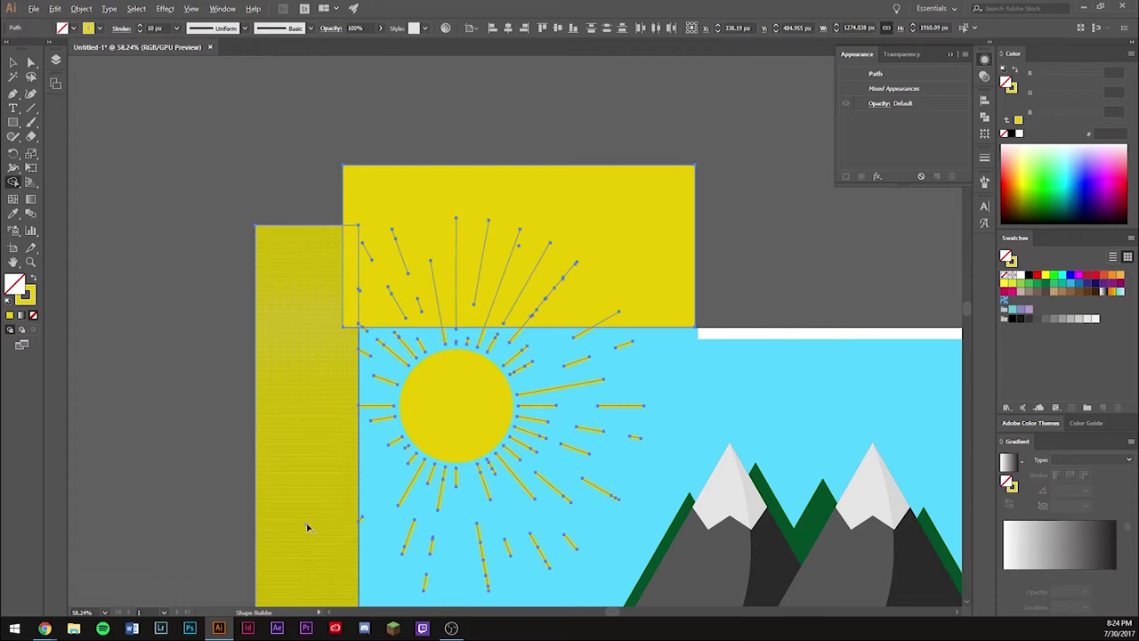
- Delete the diagonal and long ray pieces inside the top rectangle
alt+click(397, 307)
alt+click(401, 264)
alt+click(366, 251)
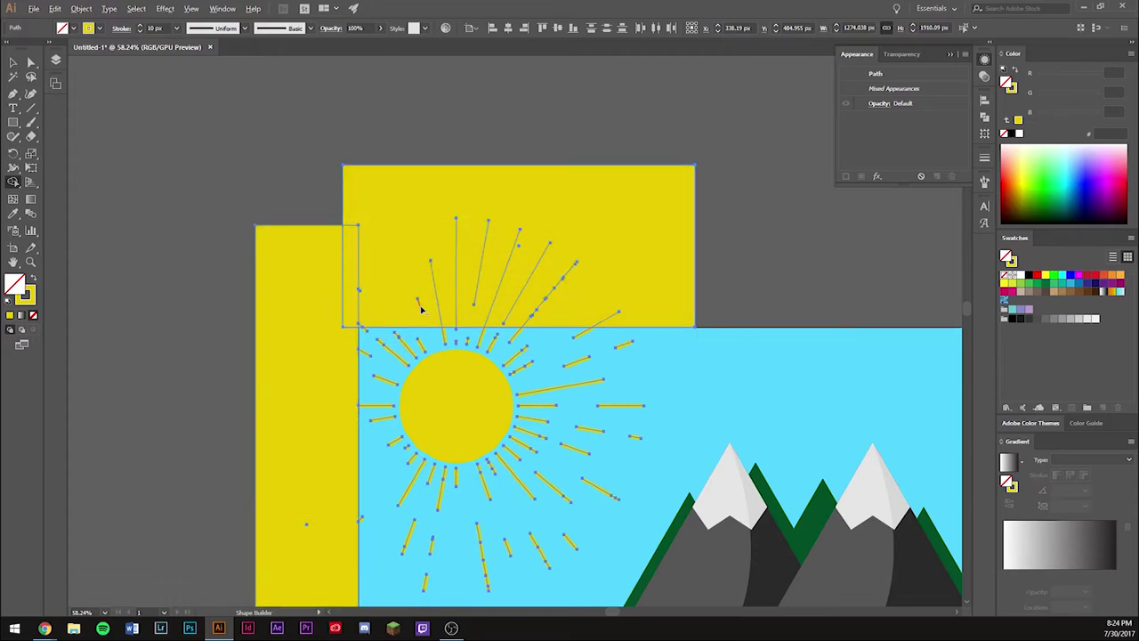
alt+click(431, 307)
key(ctrl+z)
alt+click(440, 309)
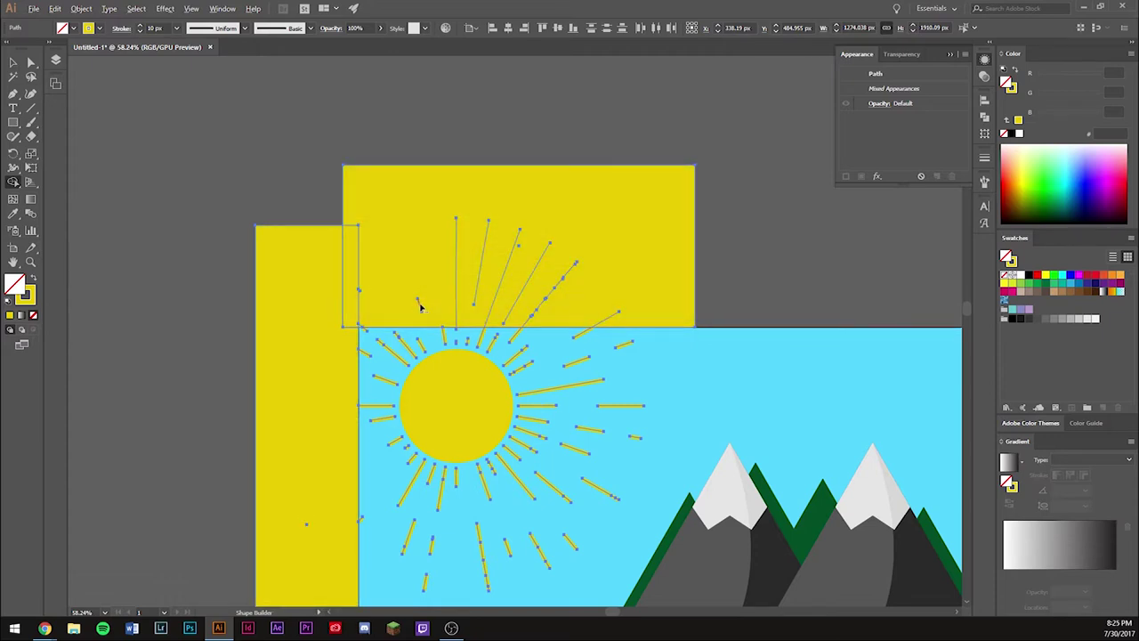
alt+click(478, 287)
alt+click(527, 279)
alt+click(540, 305)
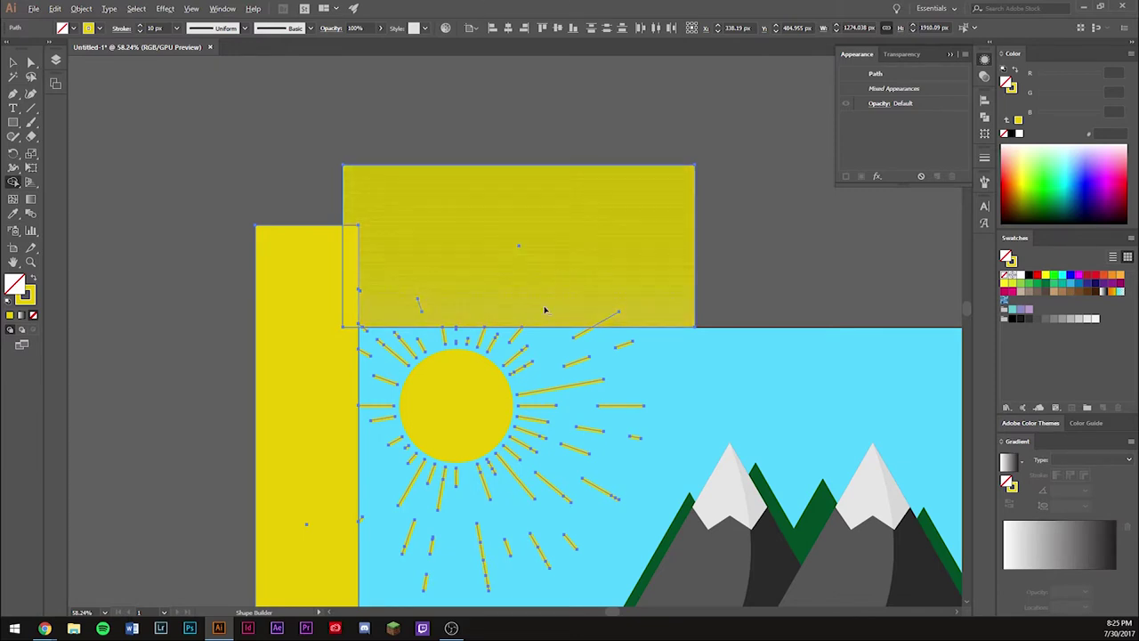
- Delete the last top ray pieces and remove both yellow rectangles
alt+click(605, 318)
alt+click(420, 305)
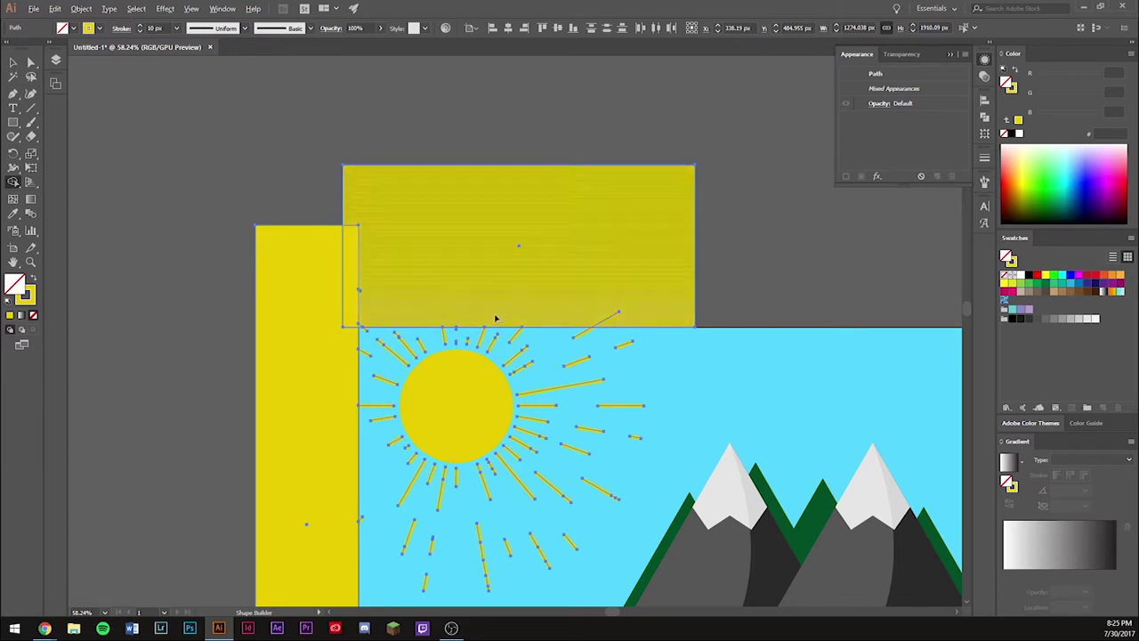
alt+click(609, 322)
alt+click(350, 292)
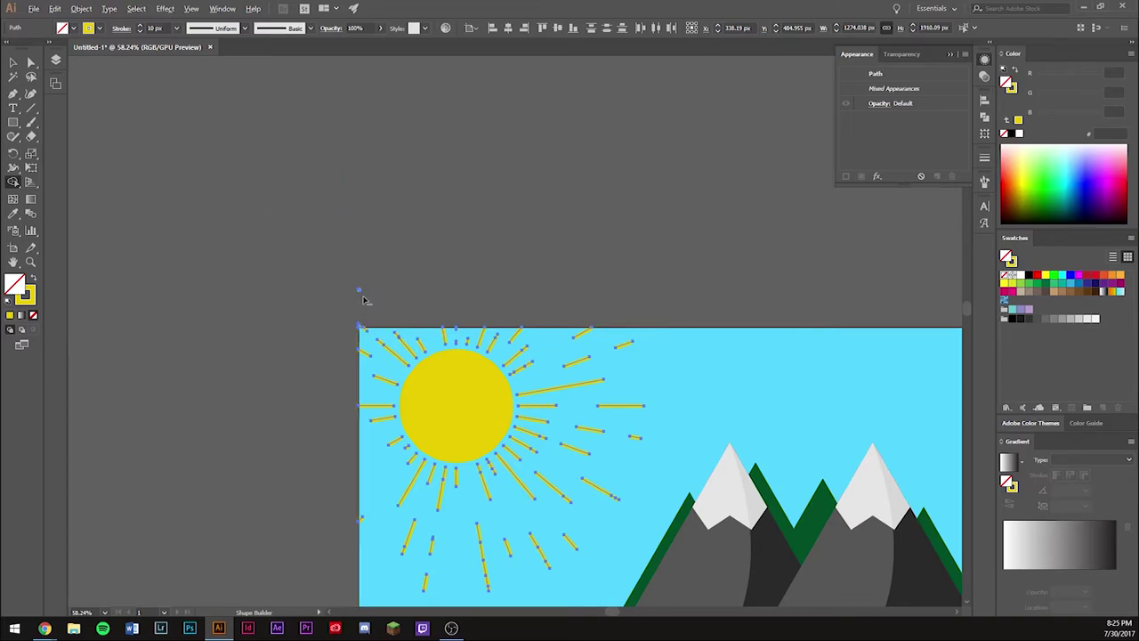
alt+click(352, 331)
- Zoom in and reshape the tiny corner ray and left ray endpoint with Direct Selection
key(a)
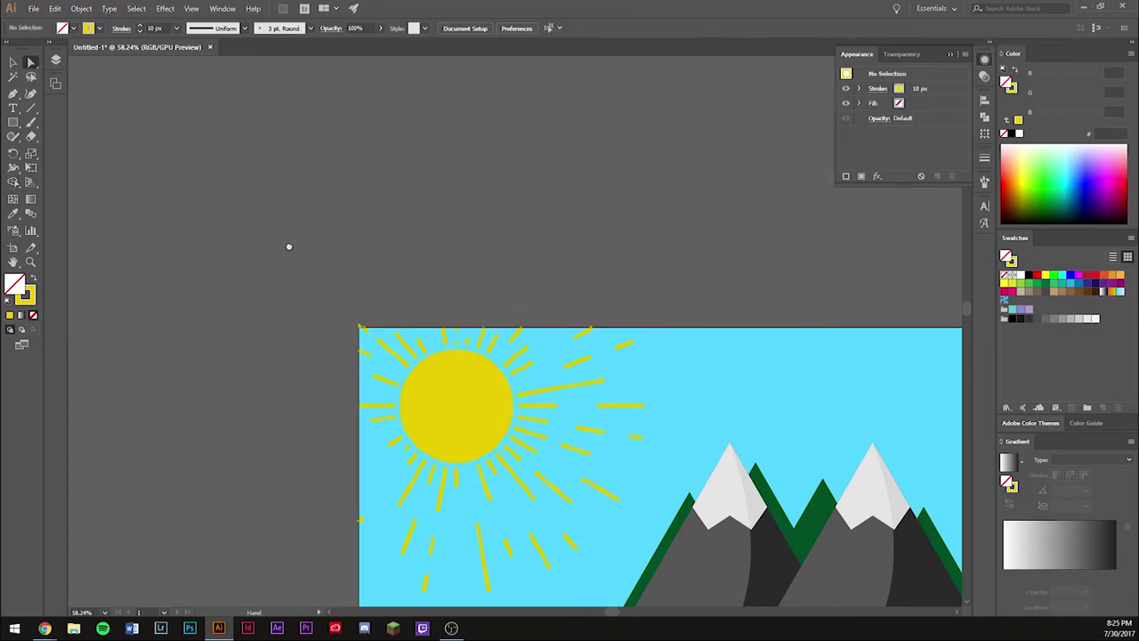
drag(288, 247, 354, 162)
scroll(422, 448, up, 5)
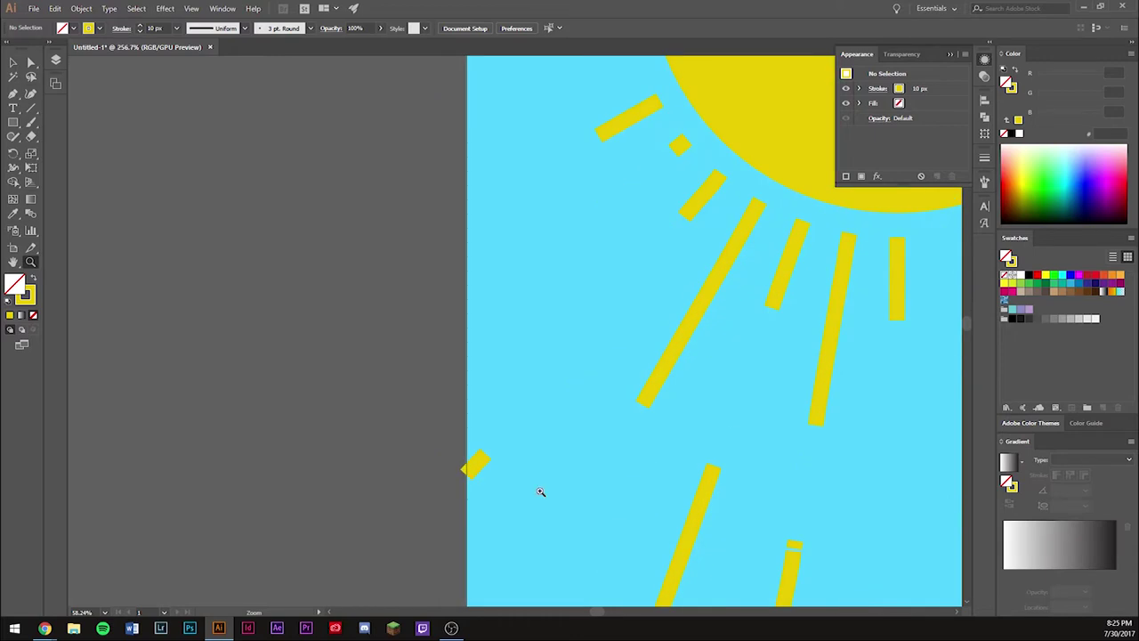
click(476, 461)
scroll(409, 436, up, 3)
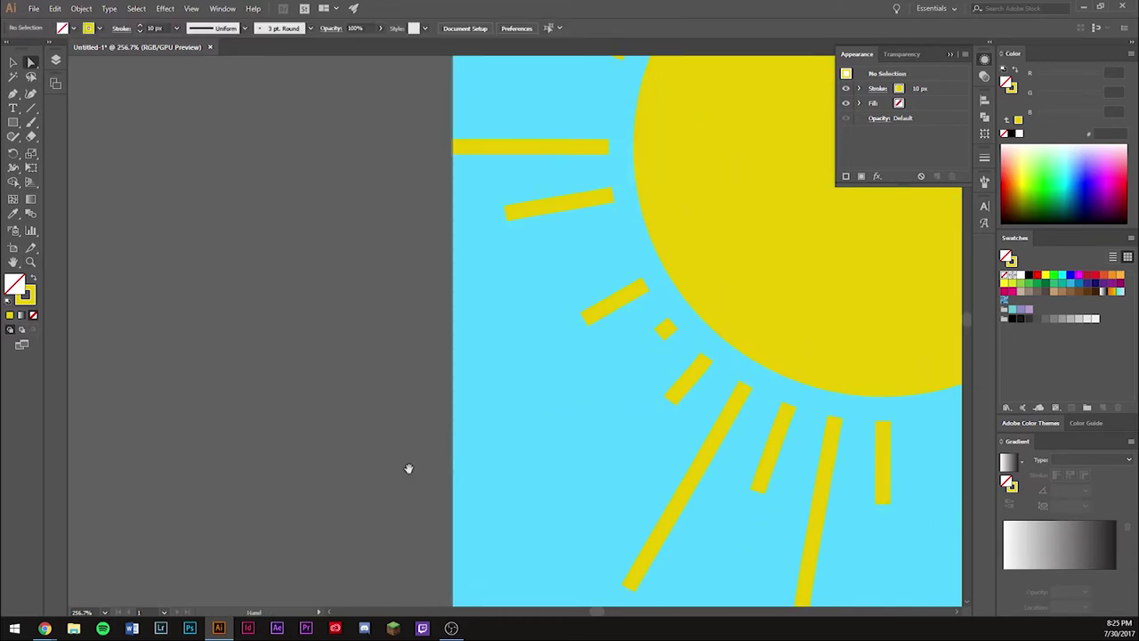
scroll(418, 356, up, 10)
click(425, 259)
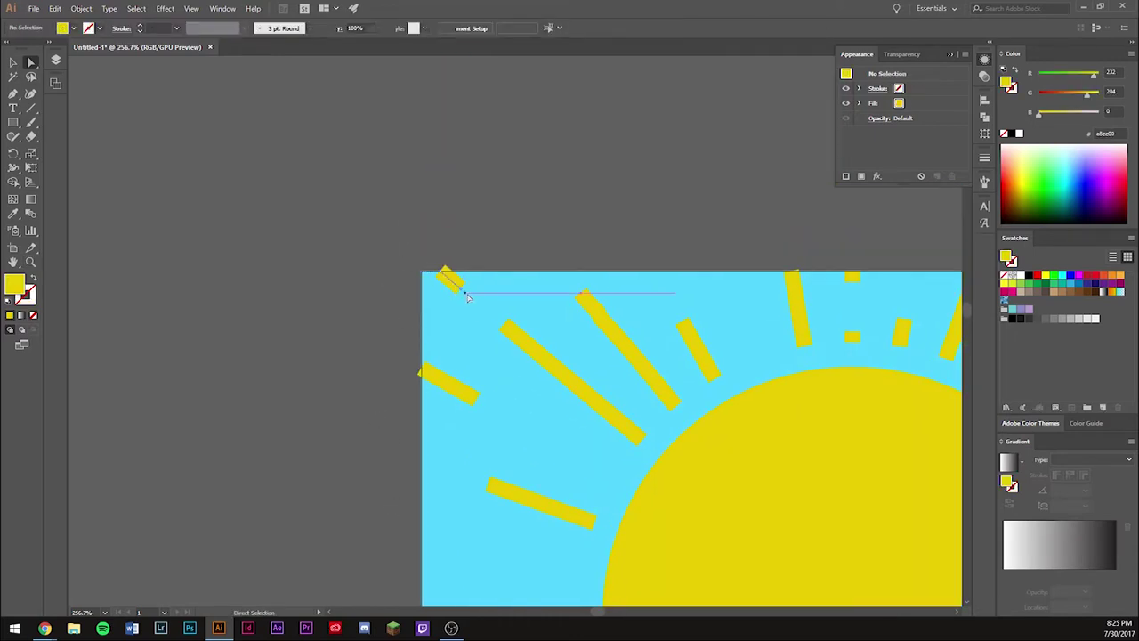
click(444, 271)
drag(444, 269, 452, 281)
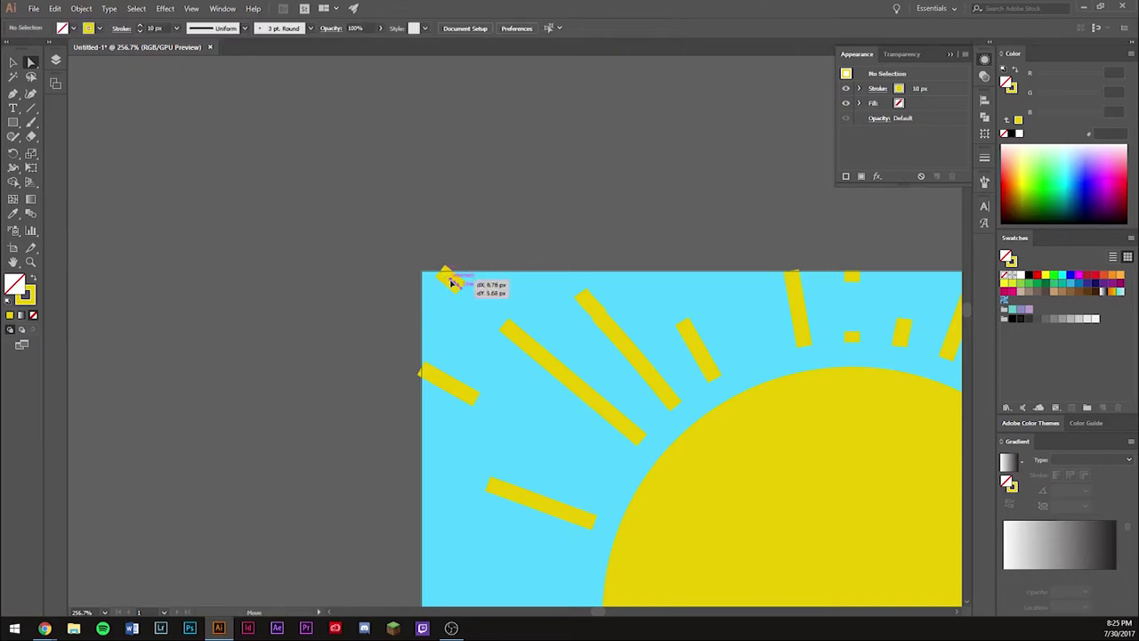
drag(415, 365, 436, 378)
- Pull a top ray's endpoint inside the sky, then fit the artboard in view
key(ctrl+minus)
key(ctrl+minus)
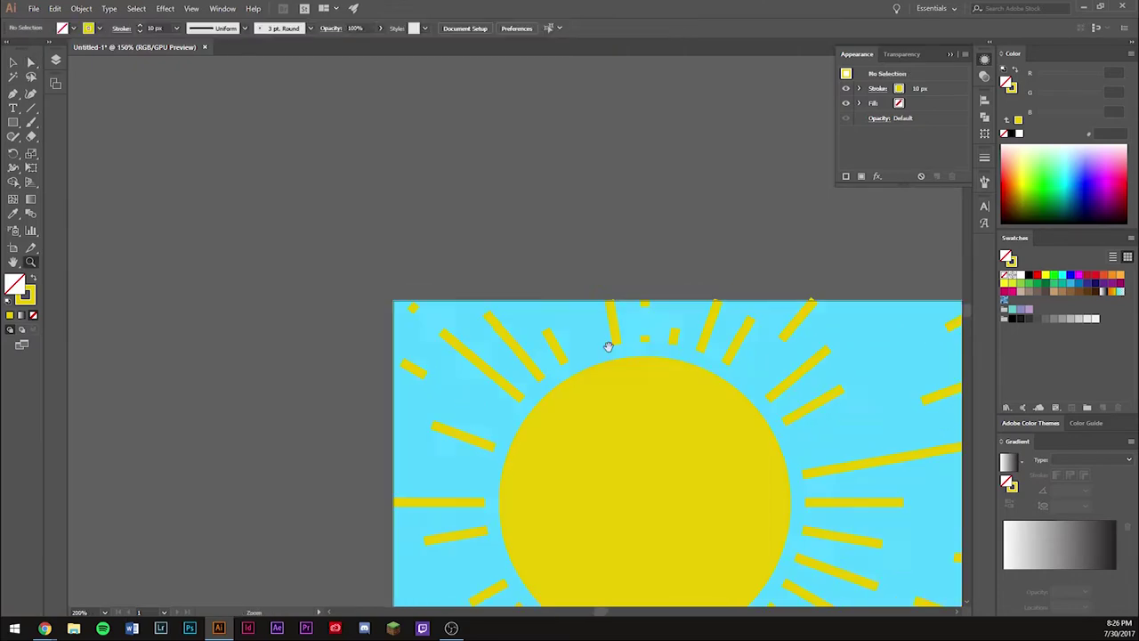
scroll(604, 338, right, 5)
scroll(208, 252, down, 2)
drag(575, 196, 574, 208)
key(ctrl+minus)
key(ctrl+minus)
key(ctrl+minus)
key(ctrl+plus)
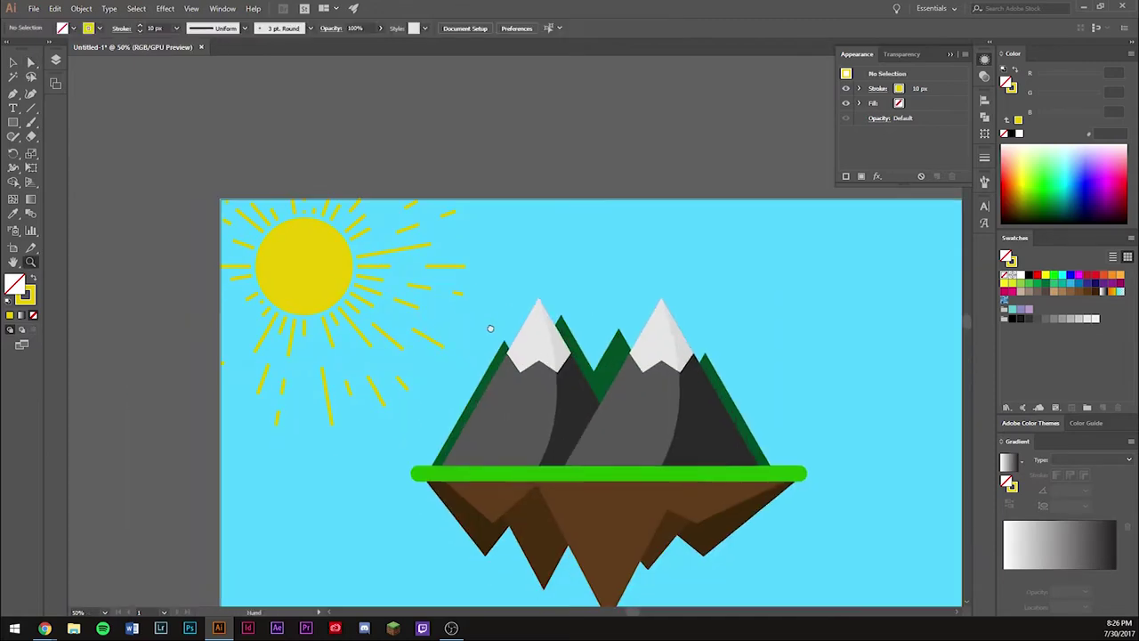
- Raise the middle mountain's peak and shift all same-fill mountains toward teal
key(v)
click(538, 348)
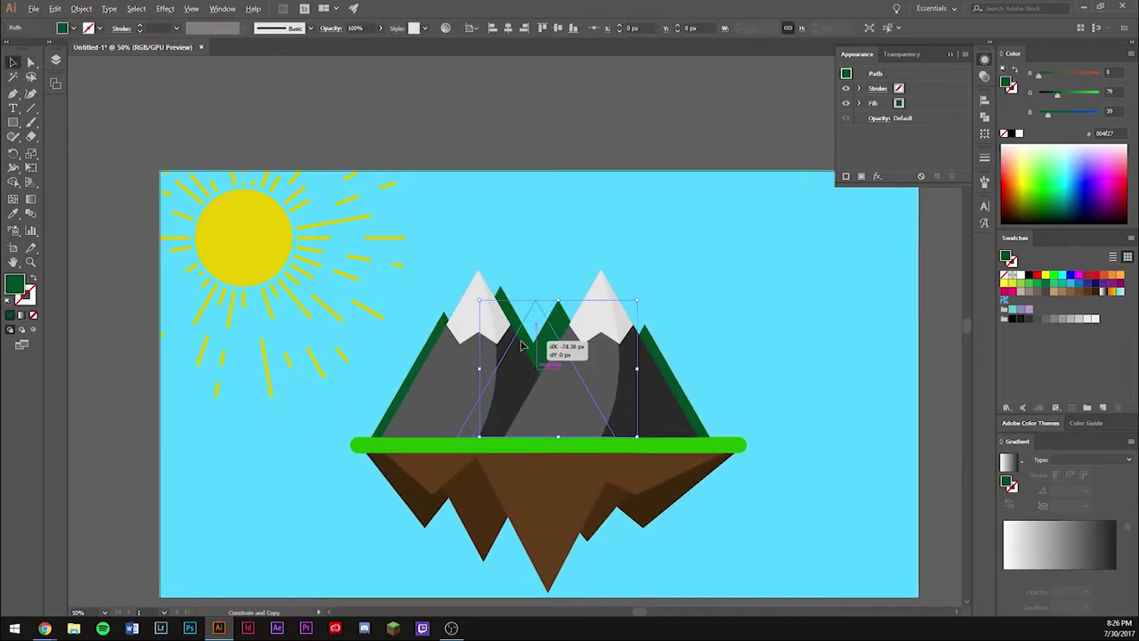
drag(544, 338, 537, 290)
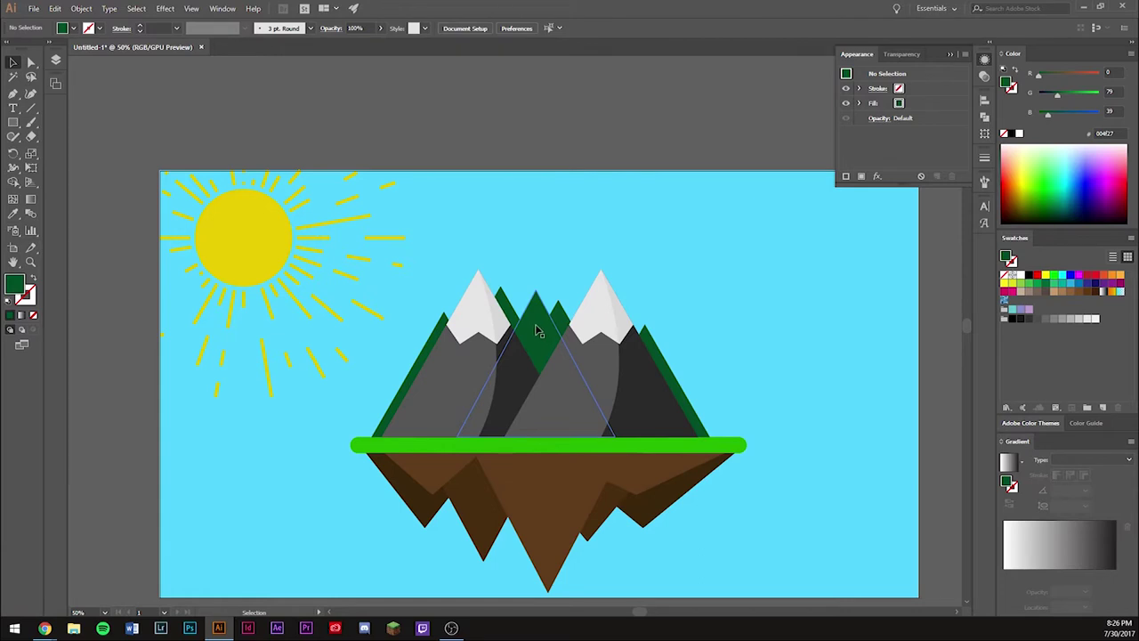
click(136, 8)
click(324, 176)
double_click(13, 283)
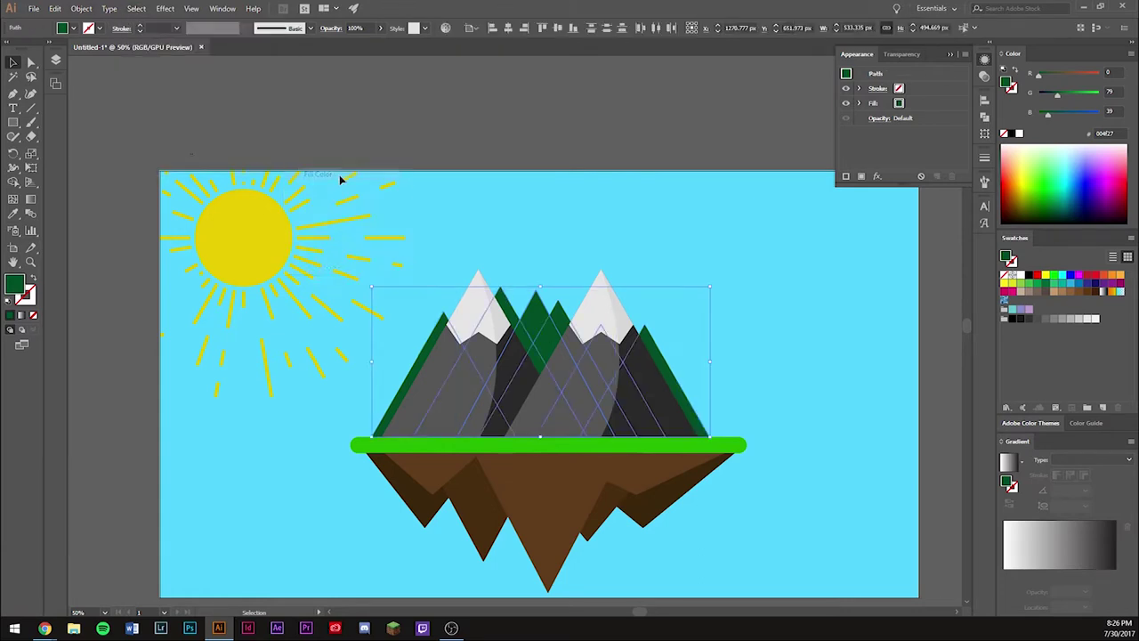
drag(697, 257, 696, 248)
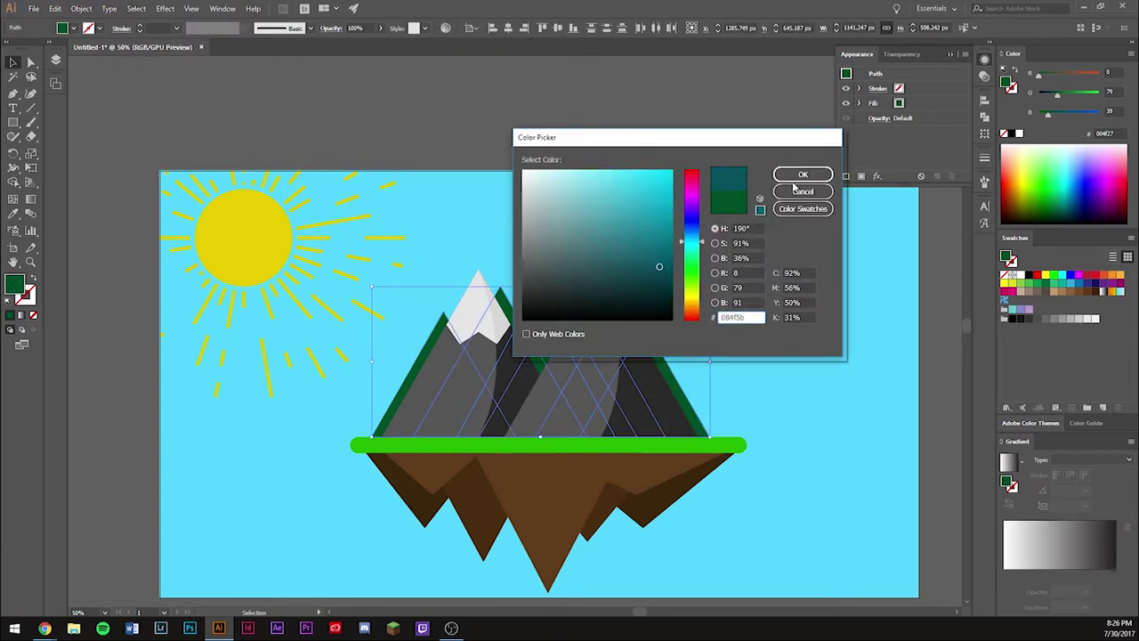
key(Return)
- Pick a new fill colour for a teal mountain behind the peaks
drag(686, 317, 659, 307)
click(481, 298)
double_click(13, 283)
click(659, 274)
click(788, 172)
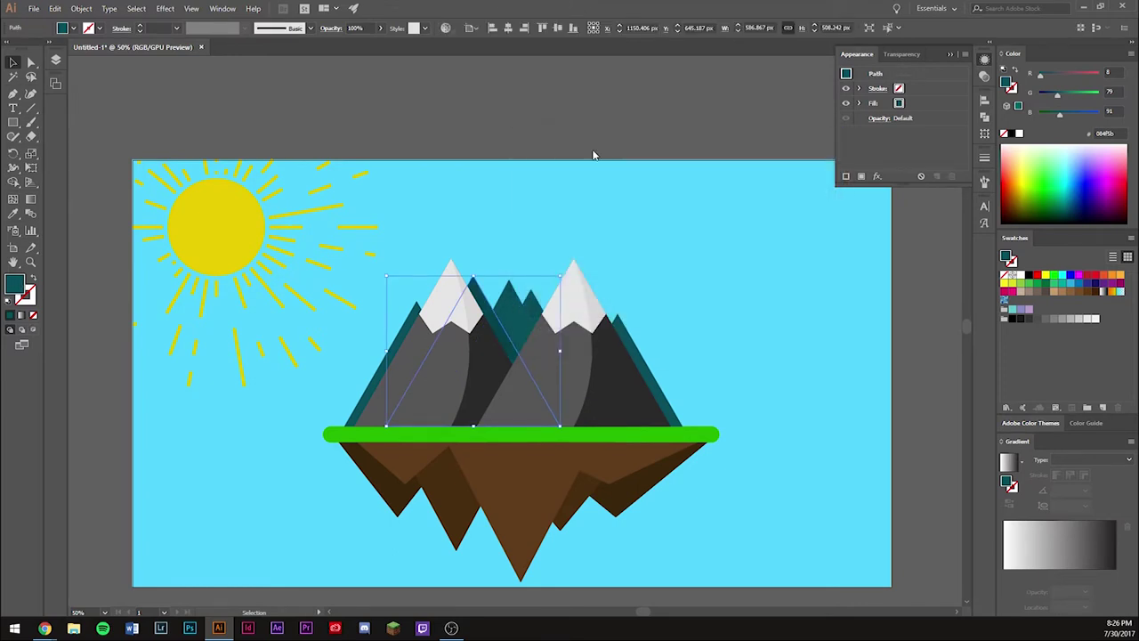
click(509, 307)
double_click(13, 291)
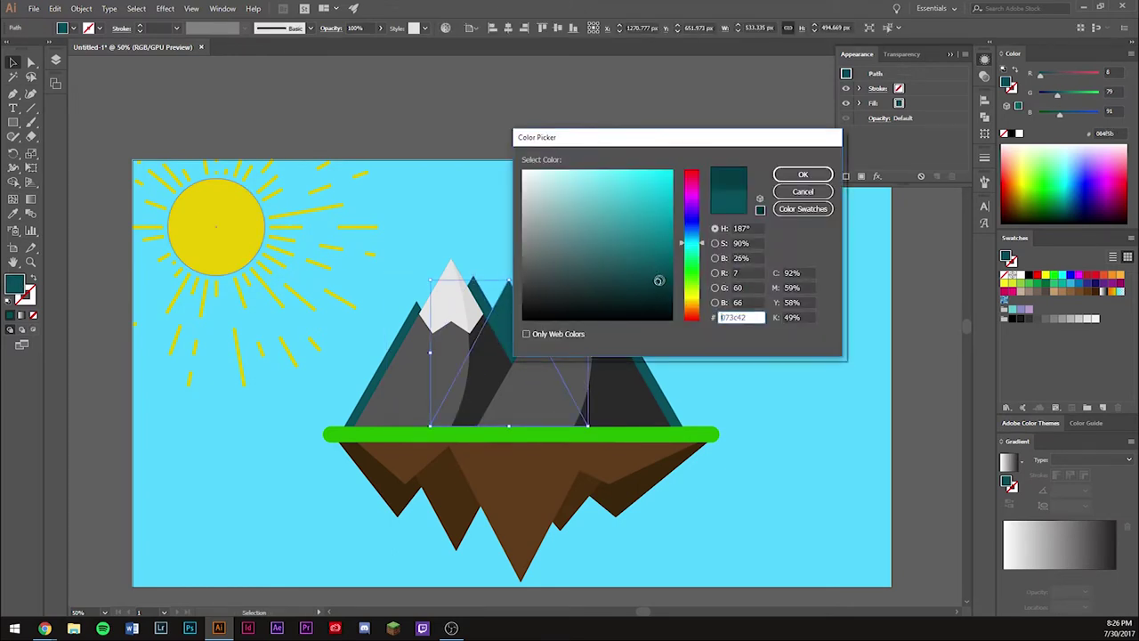
key(Return)
- Nudge the middle grey mountain left and place a teal mountain copy behind the left peak
click(534, 356)
key(v)
drag(536, 319, 498, 319)
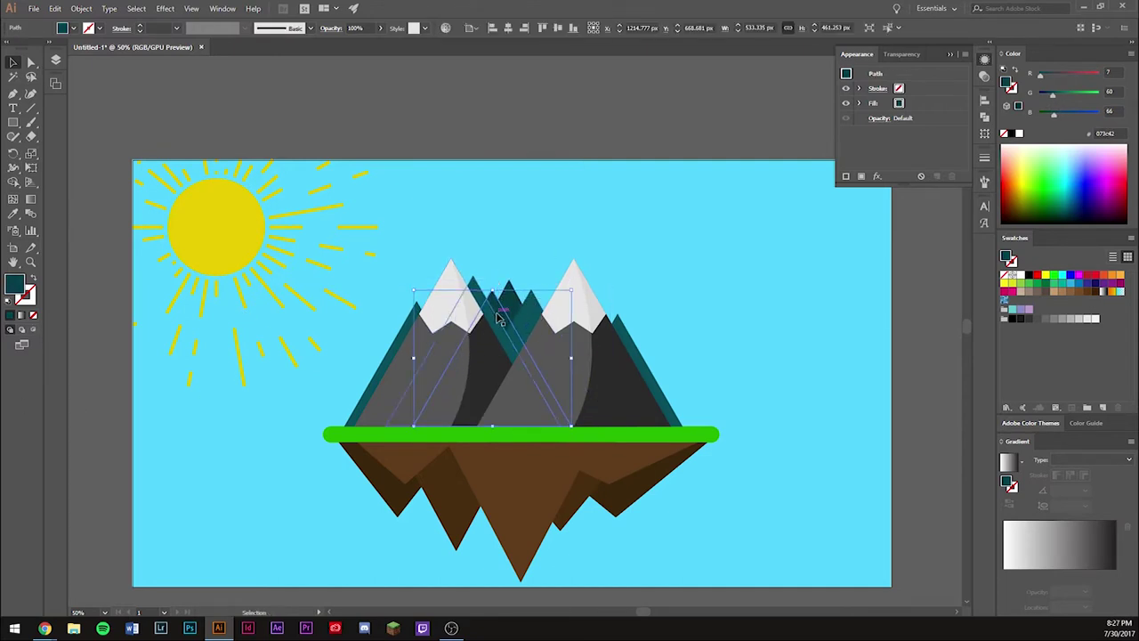
mouse_move(498, 319)
mouse_down()
mouse_move(546, 311)
mouse_move(496, 290)
mouse_move(417, 323)
mouse_up()
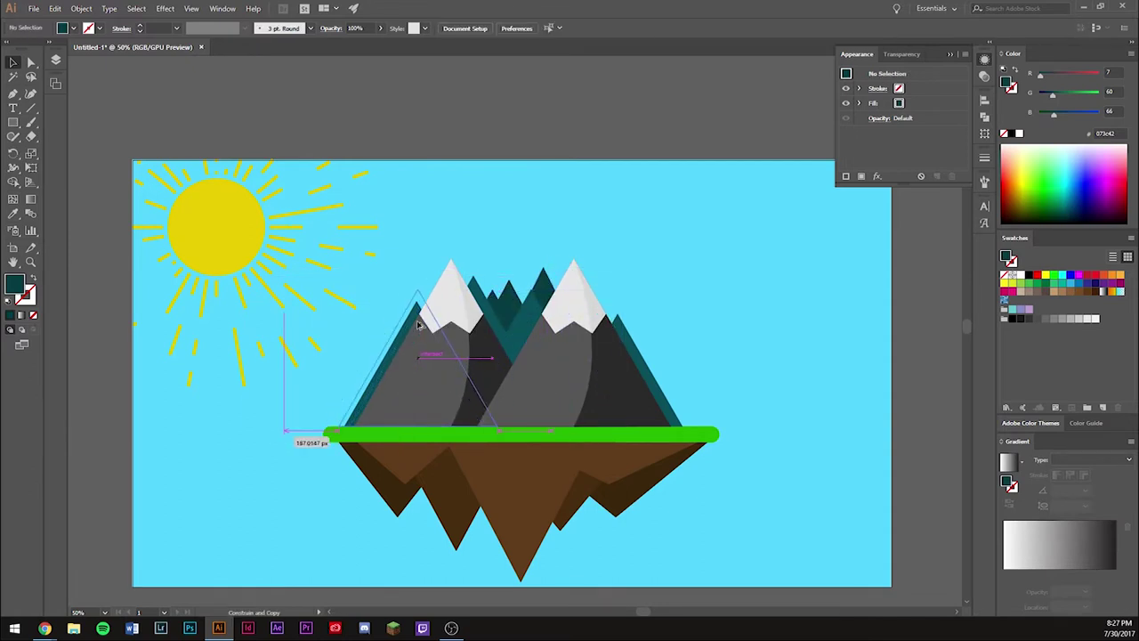
drag(417, 324, 439, 300)
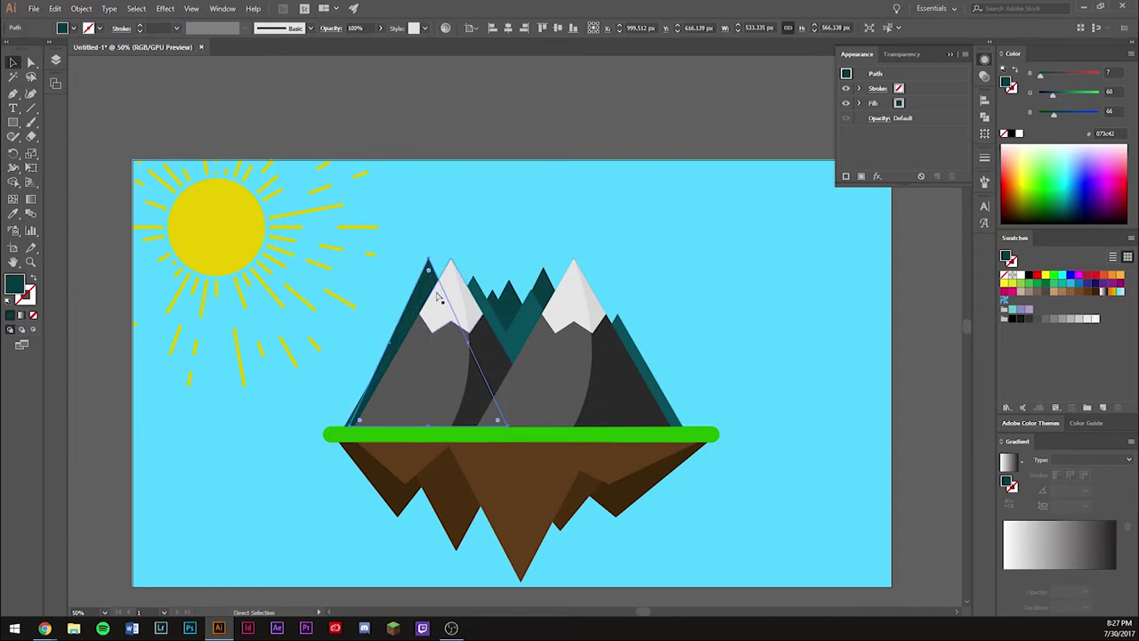
click(473, 220)
mouse_move(449, 304)
mouse_down()
mouse_move(598, 303)
mouse_move(660, 250)
mouse_up()
- Fill the left grey mountain with #757575
scroll(628, 248, down, 2)
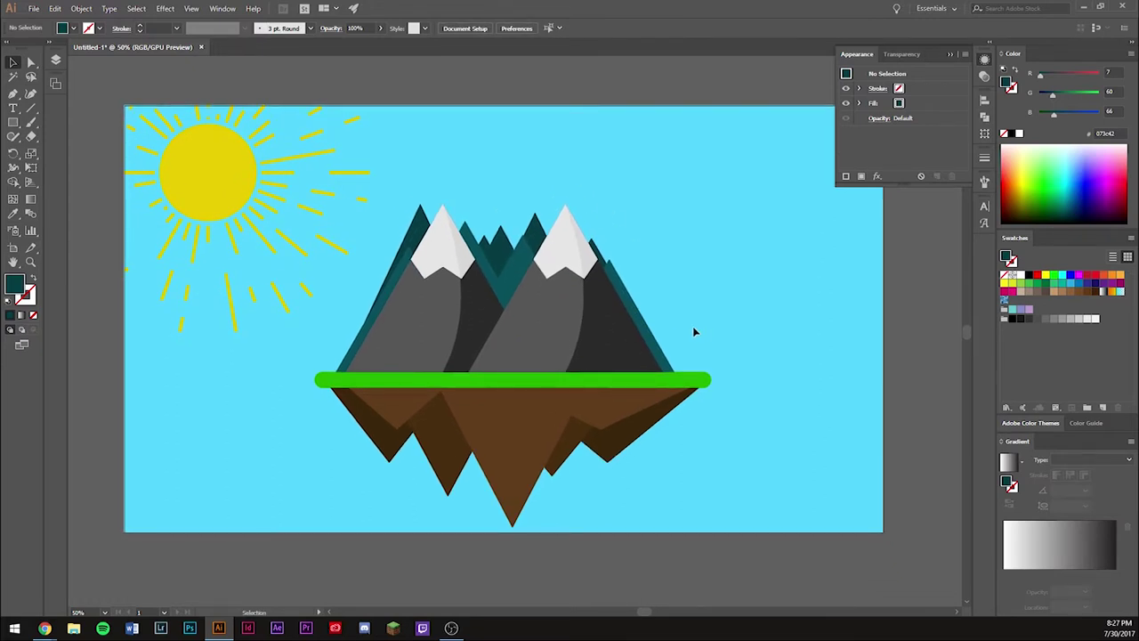
click(539, 330)
text(757575)
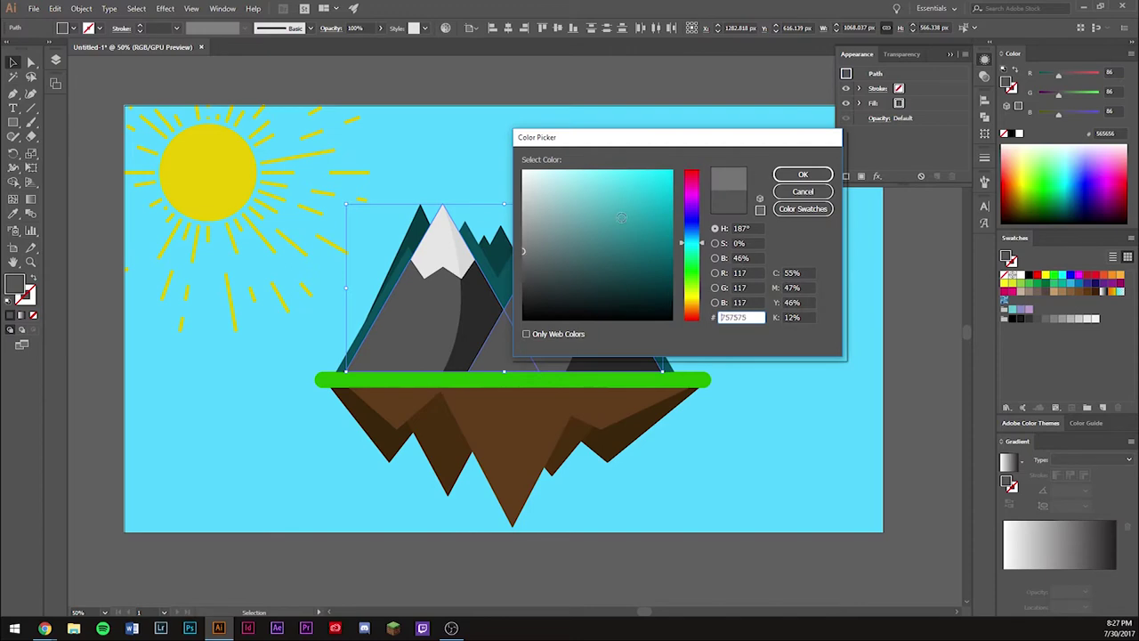
key(Return)
click(761, 285)
key(z)
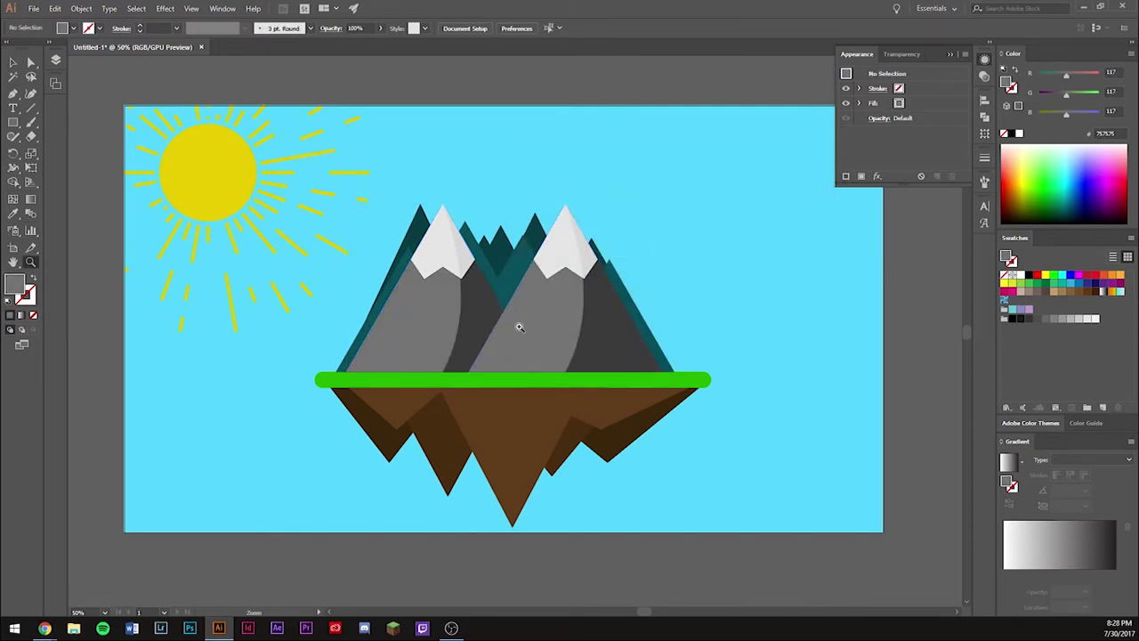
- Pen-draw the outline of half a pine tree in the sky
mouse_move(499, 335)
mouse_down()
mouse_move(587, 415)
mouse_move(445, 415)
mouse_move(485, 421)
mouse_move(524, 410)
mouse_move(415, 410)
mouse_move(556, 334)
mouse_up()
drag(634, 338, 635, 392)
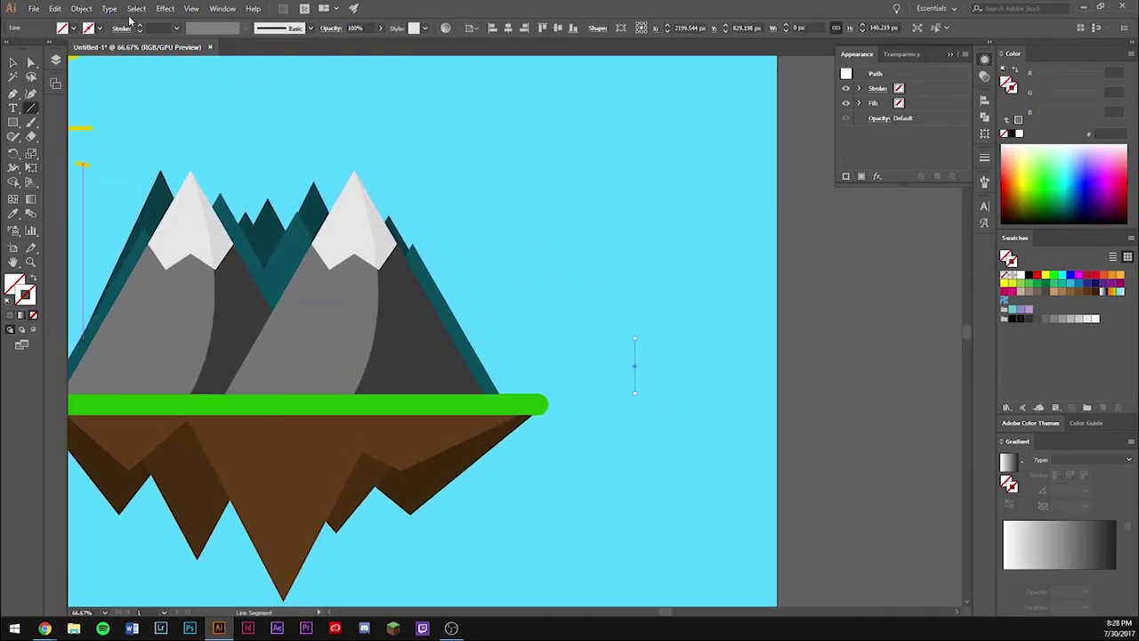
key(Delete)
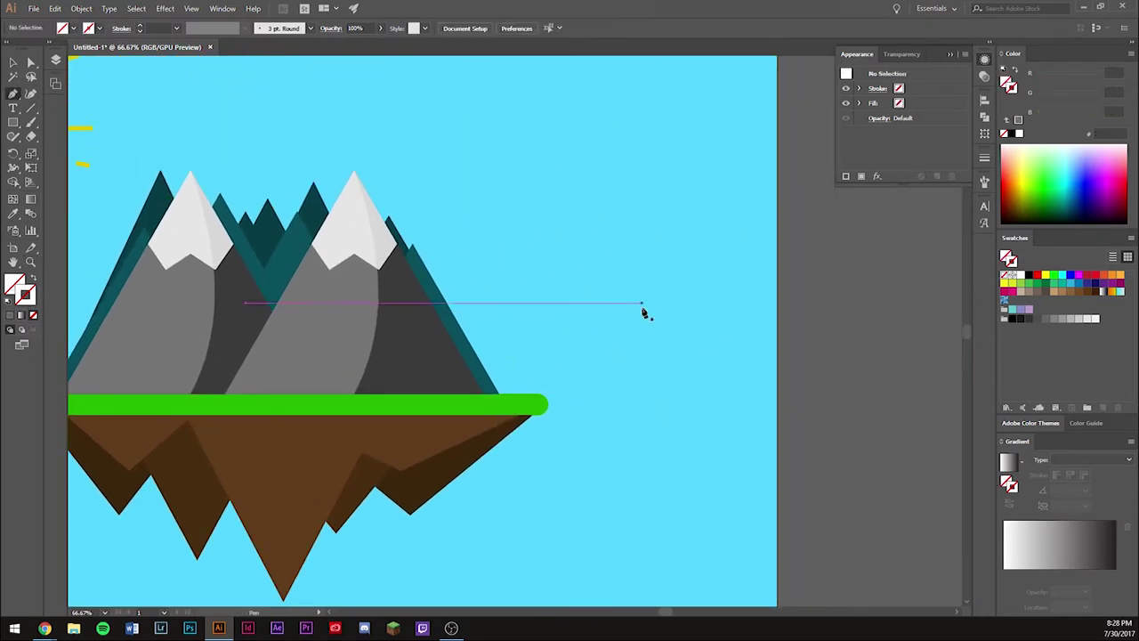
drag(622, 335, 631, 337)
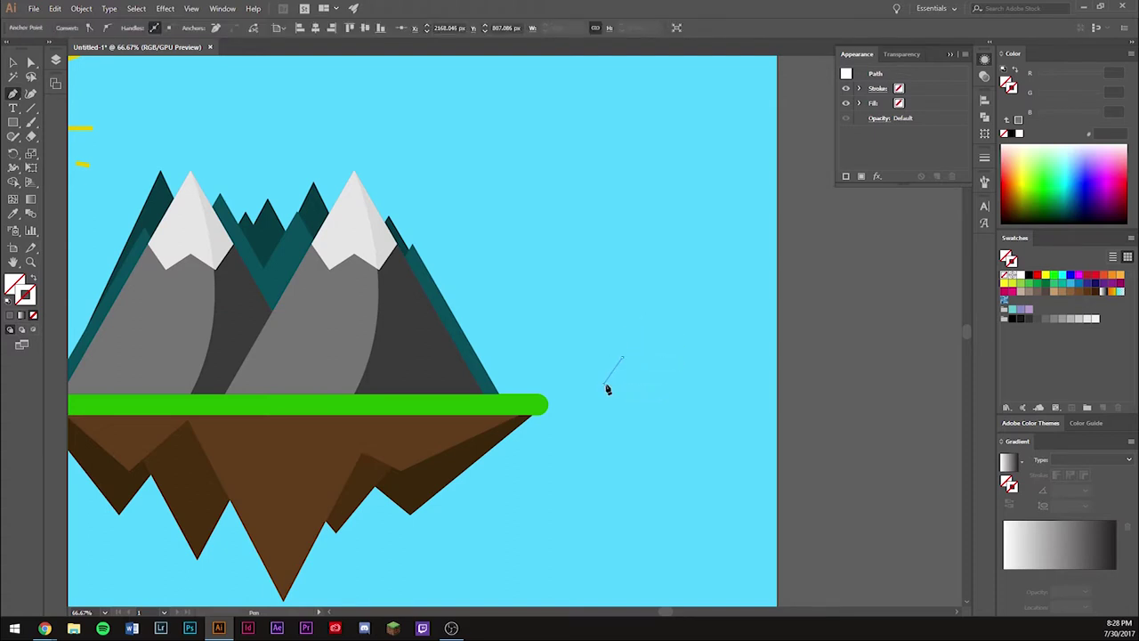
click(642, 385)
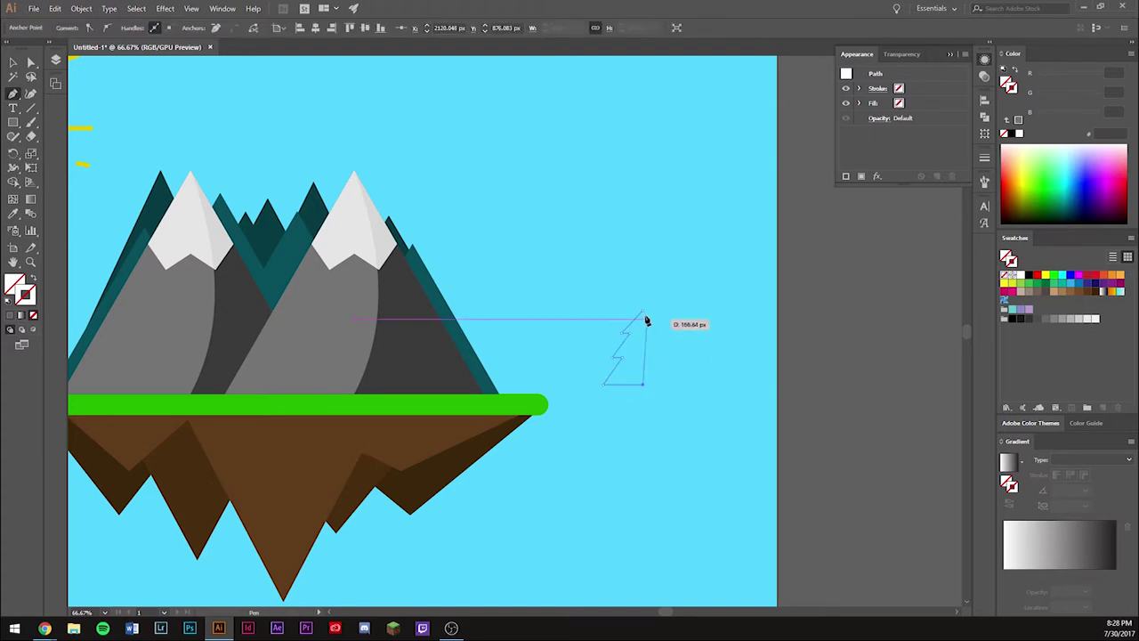
right_click(652, 367)
click(683, 391)
key(v)
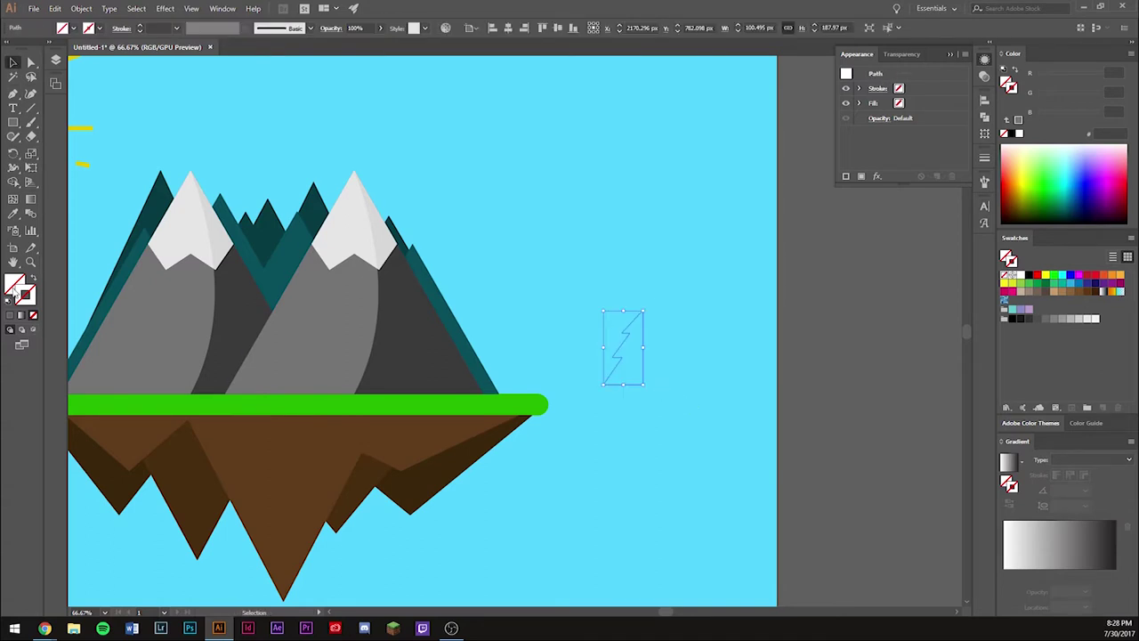
- Fill the half-tree with dark green
double_click(14, 284)
click(688, 267)
click(644, 282)
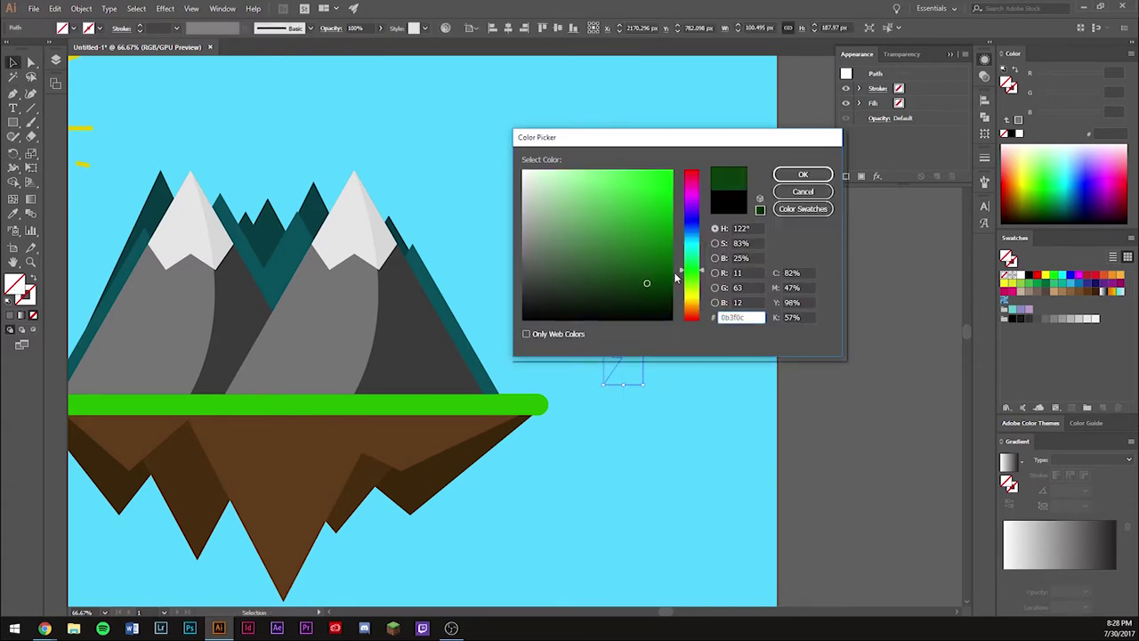
click(803, 173)
click(650, 363)
- Reflect a copy of the half-tree and unite both halves into one narrowed tree
click(634, 356)
right_click(674, 364)
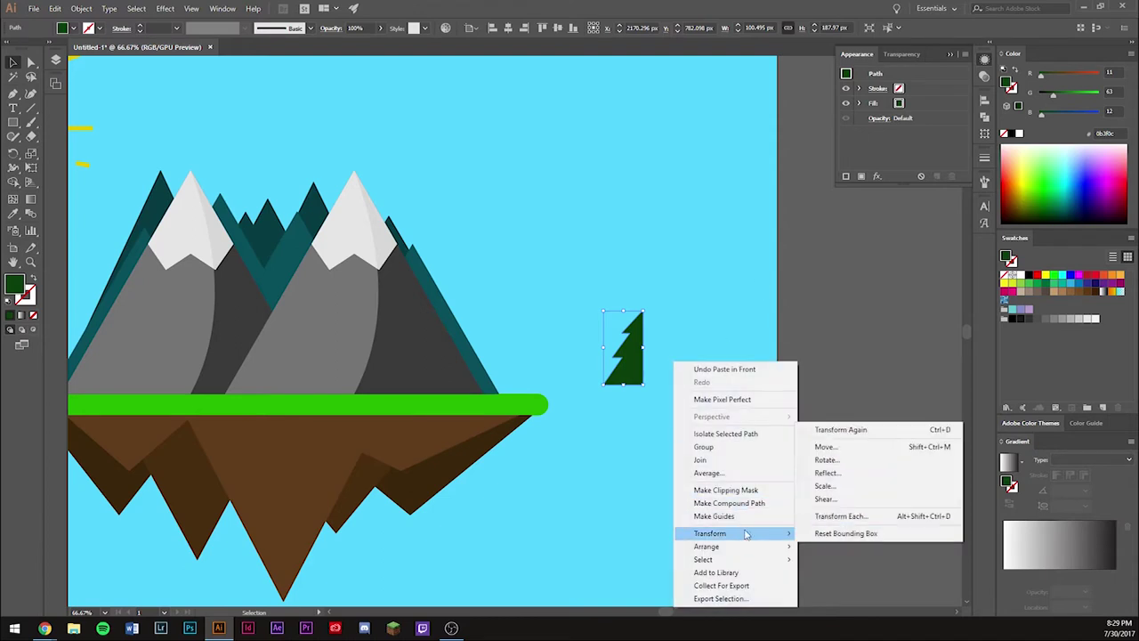
click(849, 468)
click(613, 374)
drag(682, 392, 676, 380)
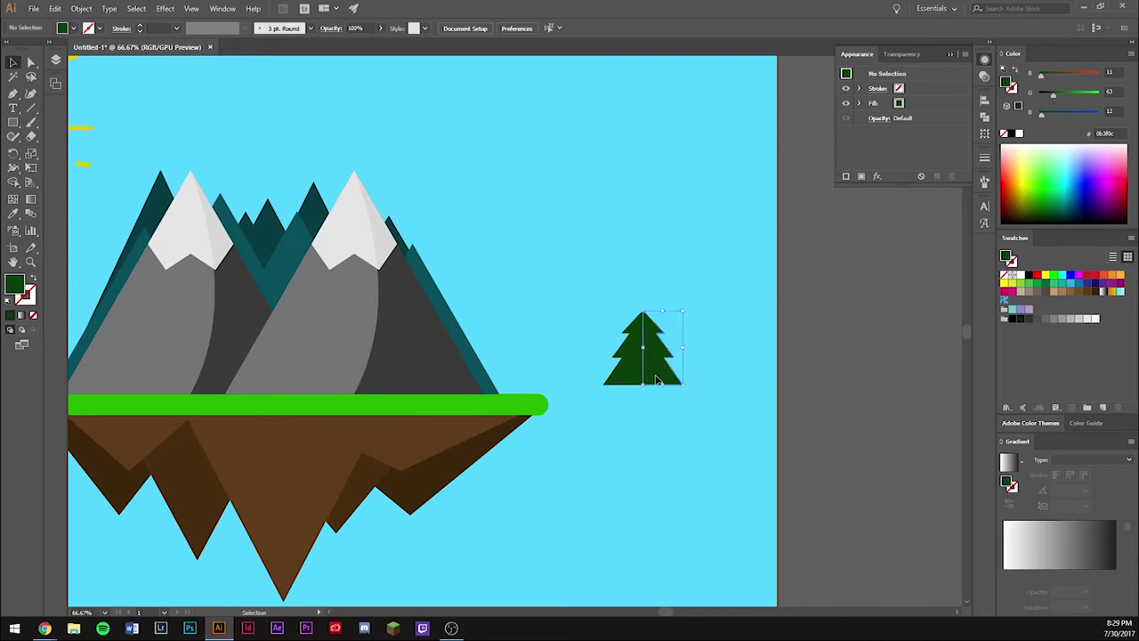
drag(602, 305, 689, 391)
click(984, 116)
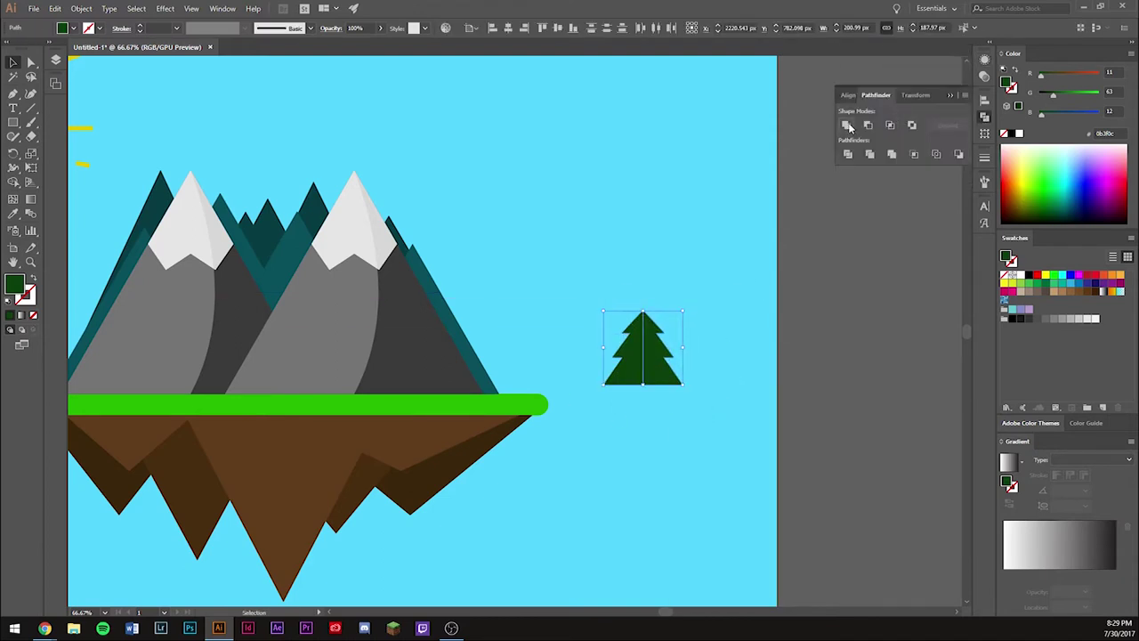
drag(682, 347, 669, 348)
click(671, 374)
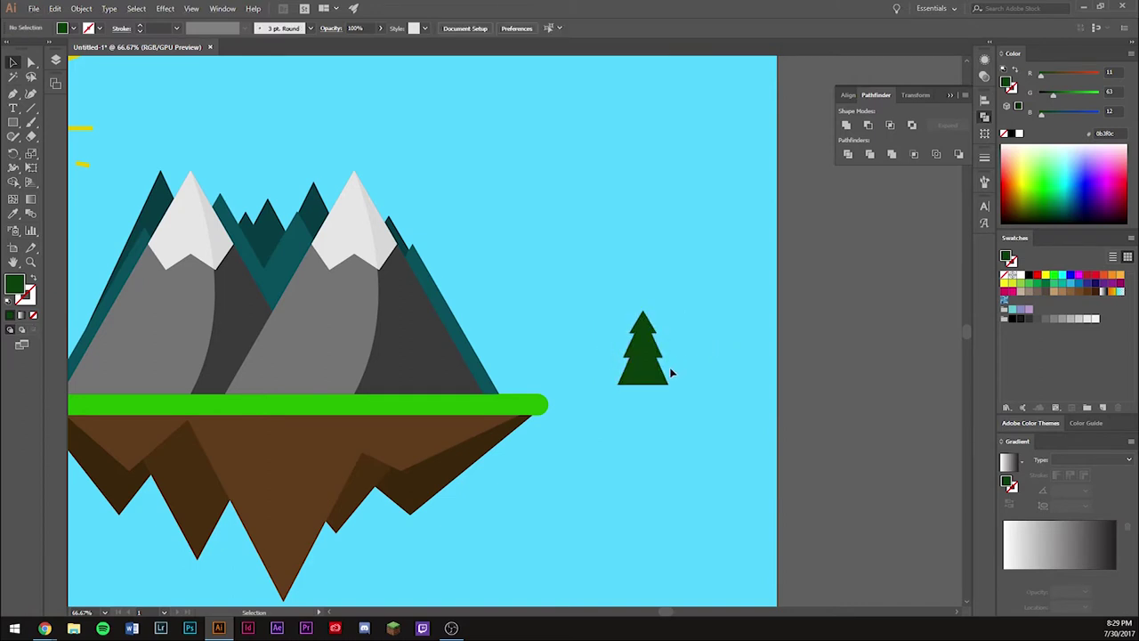
- Add a #38280a brown trunk centred horizontally under the tree, and copy the tree toward the island
drag(650, 397, 651, 401)
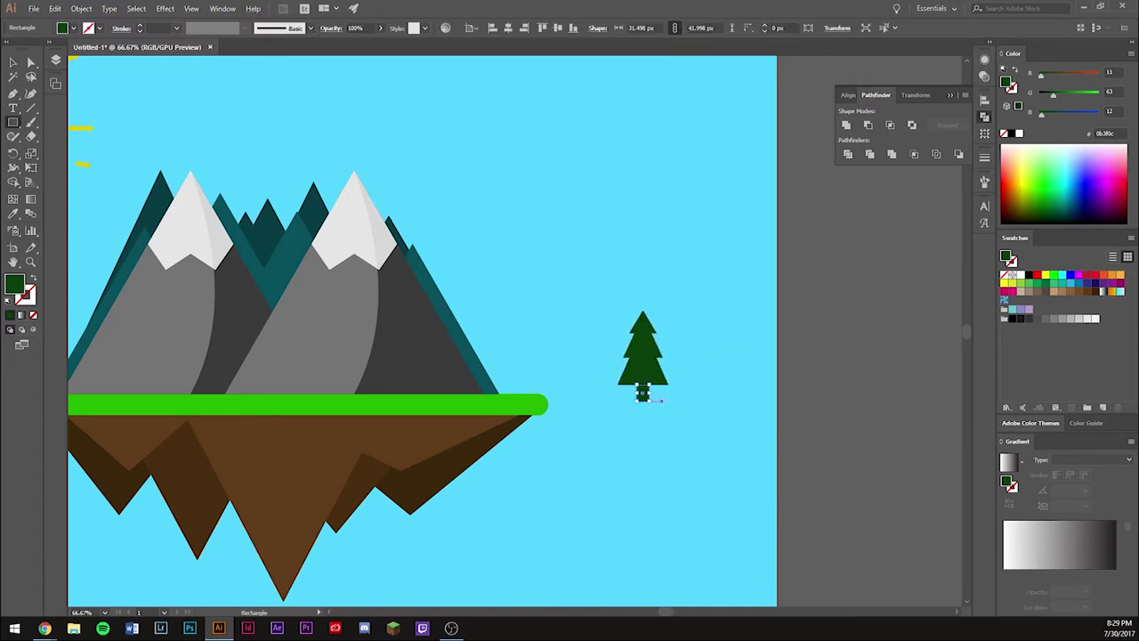
double_click(15, 283)
text(38280a)
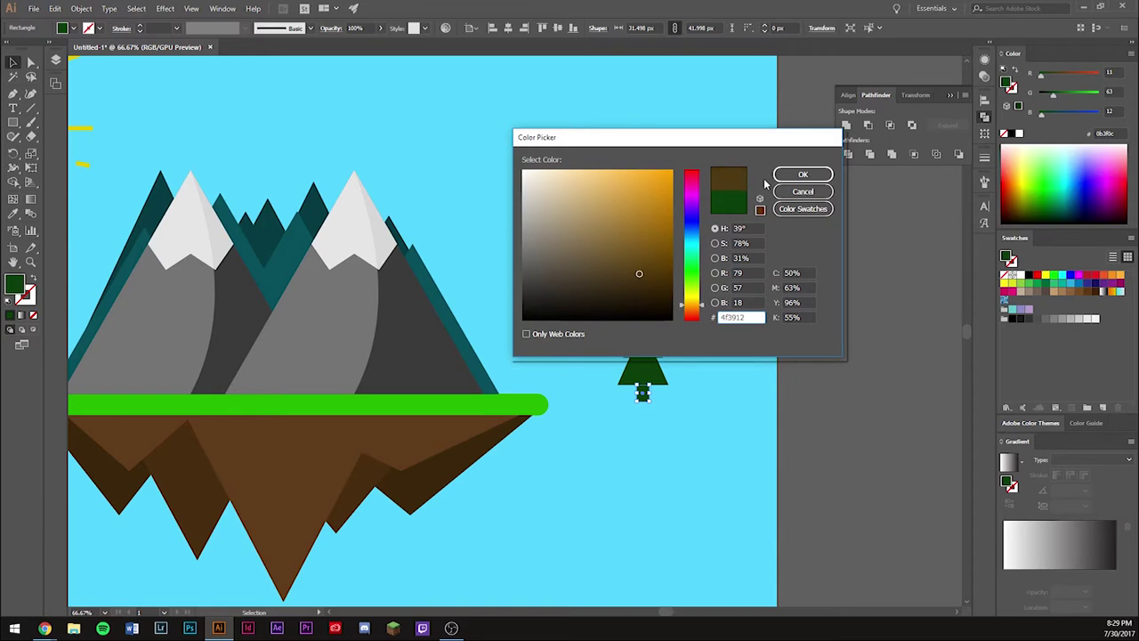
click(801, 174)
scroll(615, 175, up, 1)
key(ctrl+a)
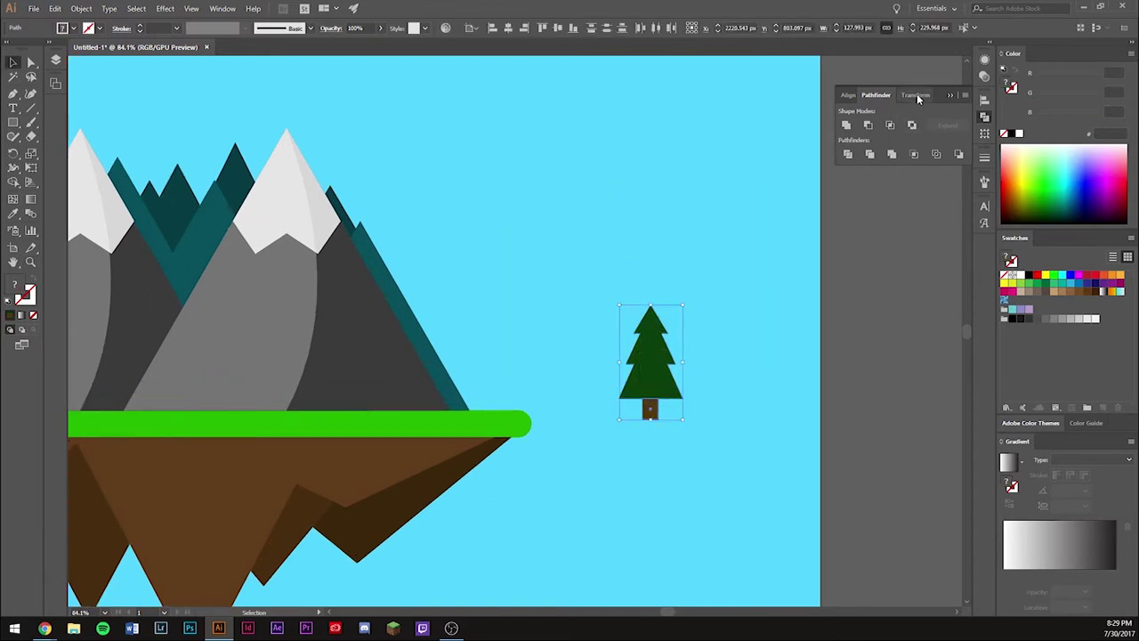
click(915, 94)
click(849, 95)
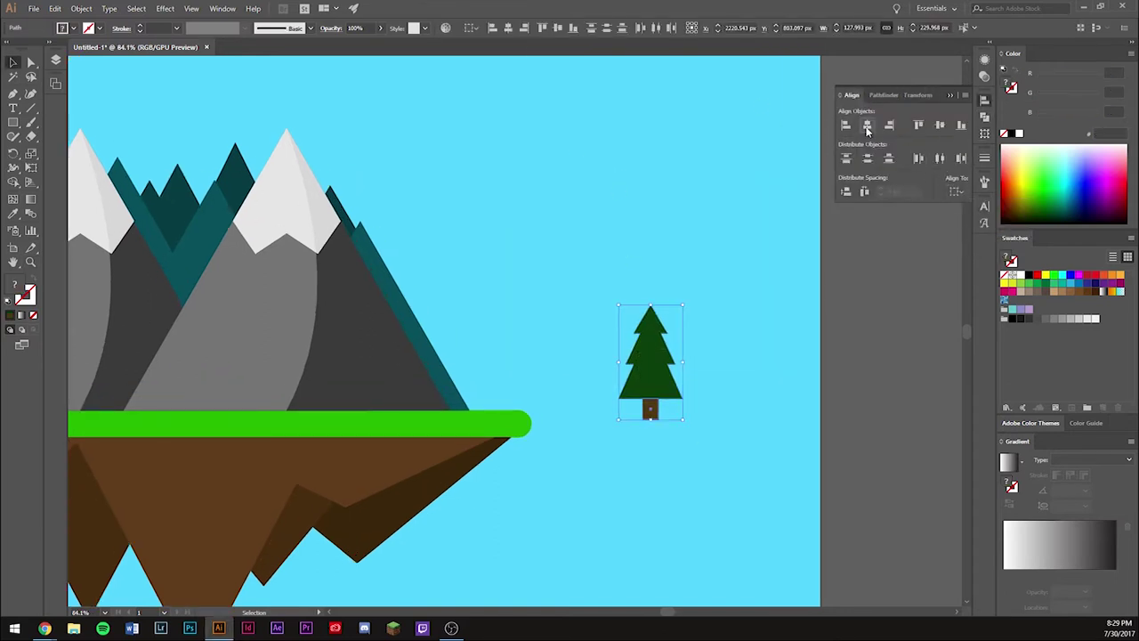
scroll(775, 348, left, 3)
drag(813, 360, 642, 366)
- Scatter smaller copies of the pine tree along the island's grass
drag(673, 293, 650, 338)
scroll(650, 338, left, 3)
mouse_move(803, 374)
mouse_down()
mouse_move(452, 390)
mouse_move(230, 385)
mouse_move(310, 378)
mouse_move(263, 387)
mouse_up()
mouse_move(441, 373)
mouse_down()
mouse_move(465, 363)
mouse_move(779, 382)
mouse_move(653, 388)
mouse_move(667, 376)
mouse_move(766, 391)
mouse_move(356, 404)
mouse_move(833, 395)
mouse_up()
scroll(622, 419, down, 2)
scroll(437, 501, up, 5)
- Move the detached trunks back up into their trees
drag(427, 500, 428, 464)
drag(719, 534, 737, 498)
scroll(727, 489, down, 2)
scroll(727, 488, down, 2)
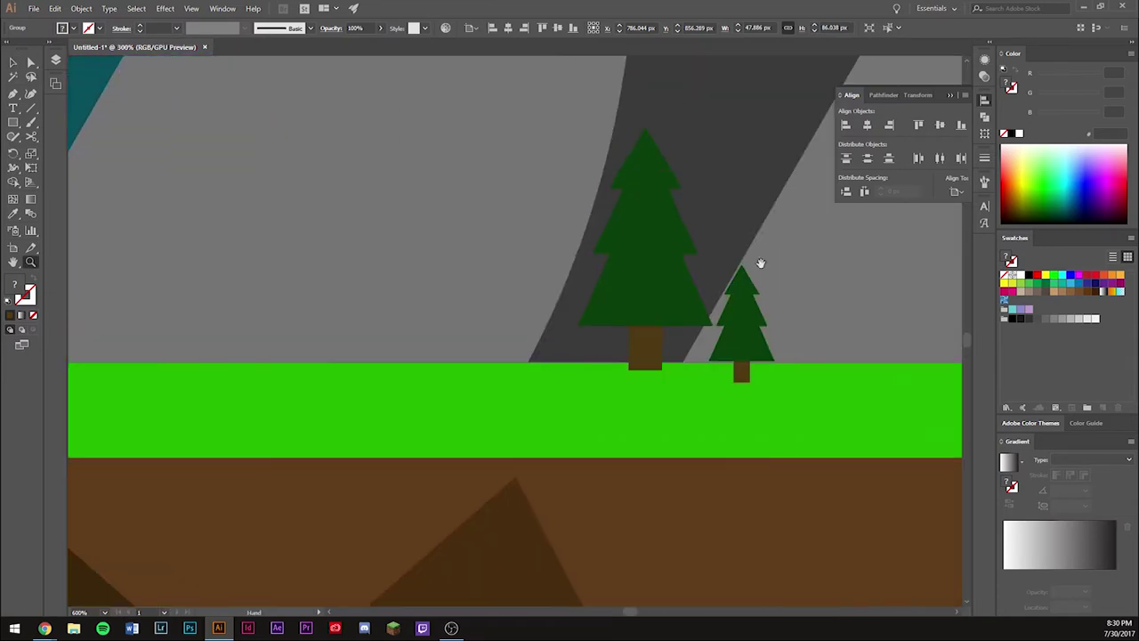
drag(760, 263, 687, 302)
click(572, 382)
click(680, 382)
- Position the small and large trees onto the grass bar
mouse_move(853, 361)
mouse_down()
mouse_move(555, 396)
mouse_move(809, 459)
mouse_up()
drag(614, 473, 620, 427)
click(745, 449)
drag(847, 449, 846, 452)
key(ctrl+minus)
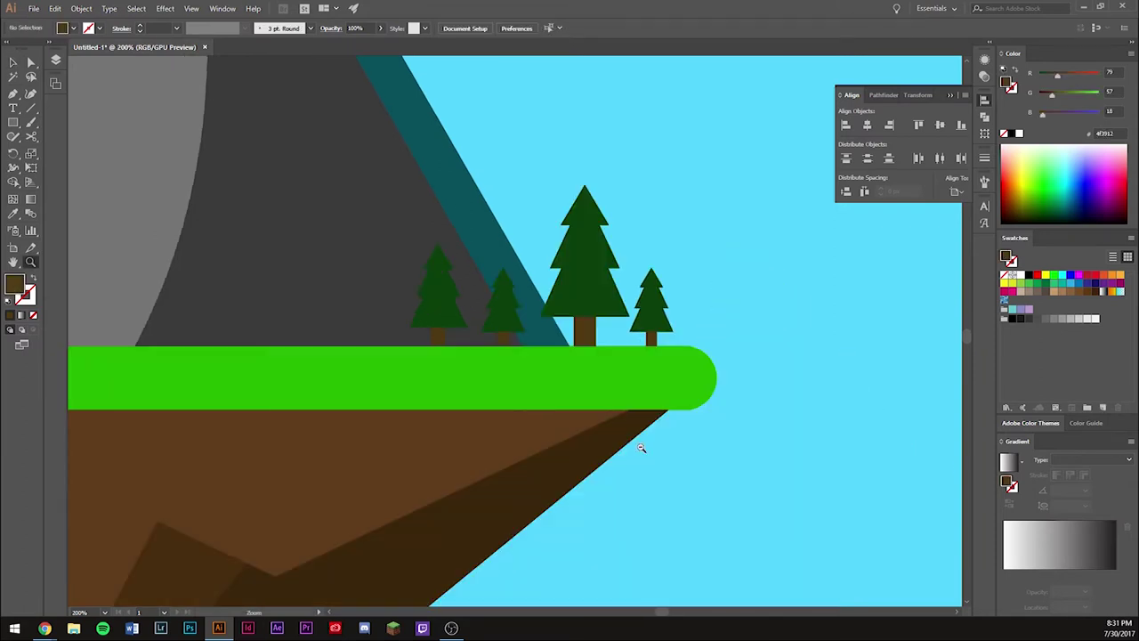
key(ctrl+minus)
- Select all trees by same fill and recolour them forest green #105410
click(731, 388)
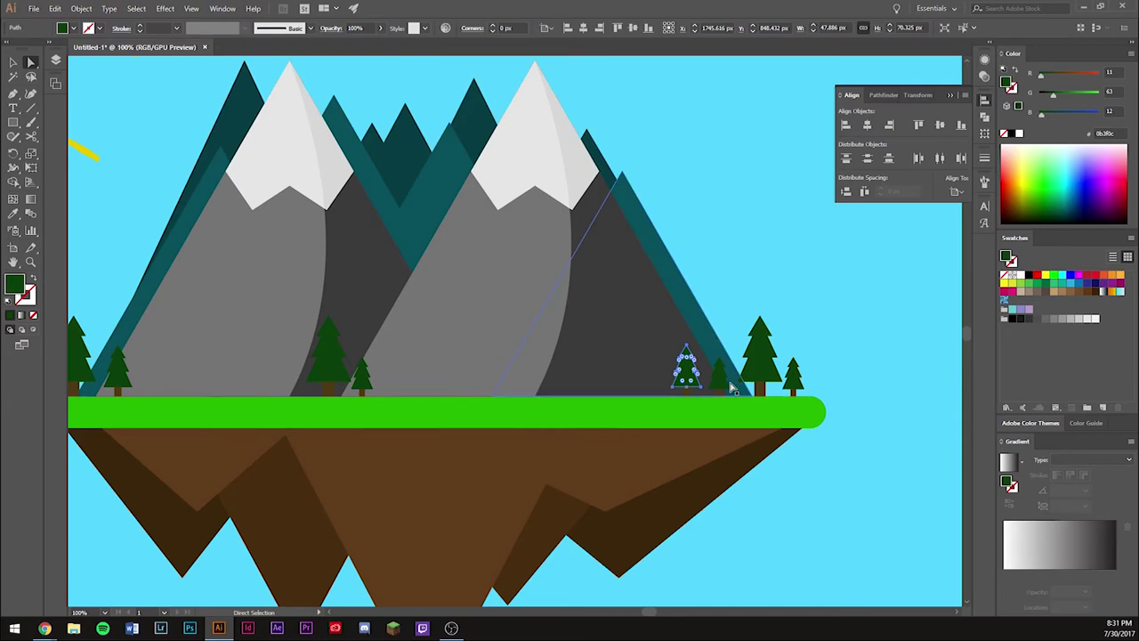
click(141, 8)
click(343, 184)
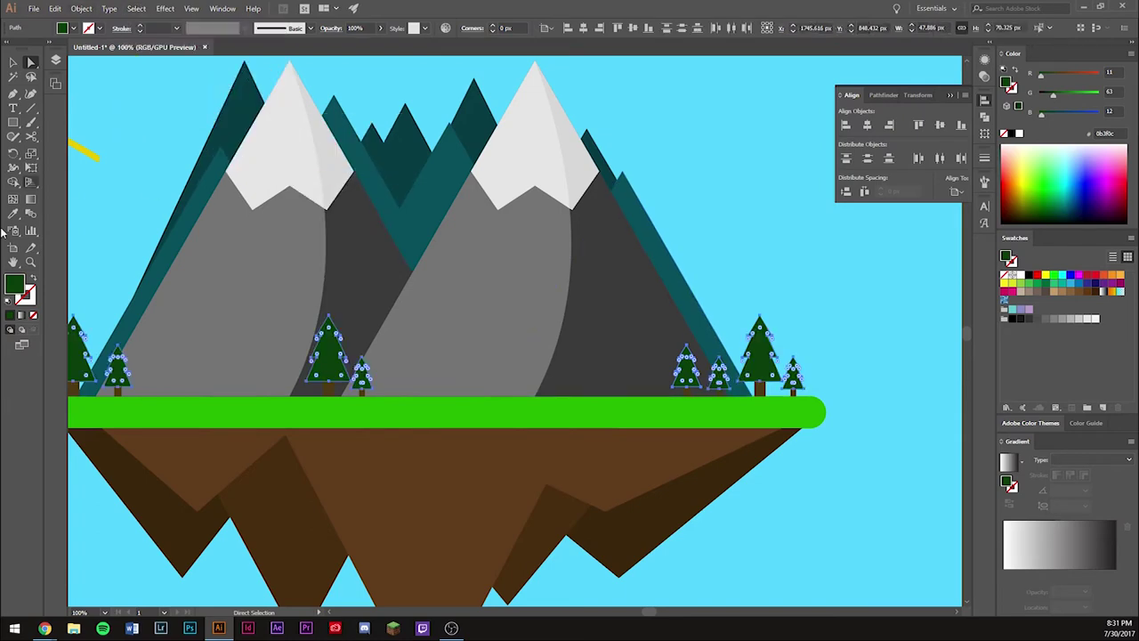
double_click(14, 283)
click(645, 274)
key(Return)
key(ctrl+shift+a)
key(ctrl+0)
- Draw a small triangle on the grass and try a different green fill
mouse_move(563, 347)
mouse_down()
mouse_move(574, 379)
mouse_move(620, 415)
mouse_up()
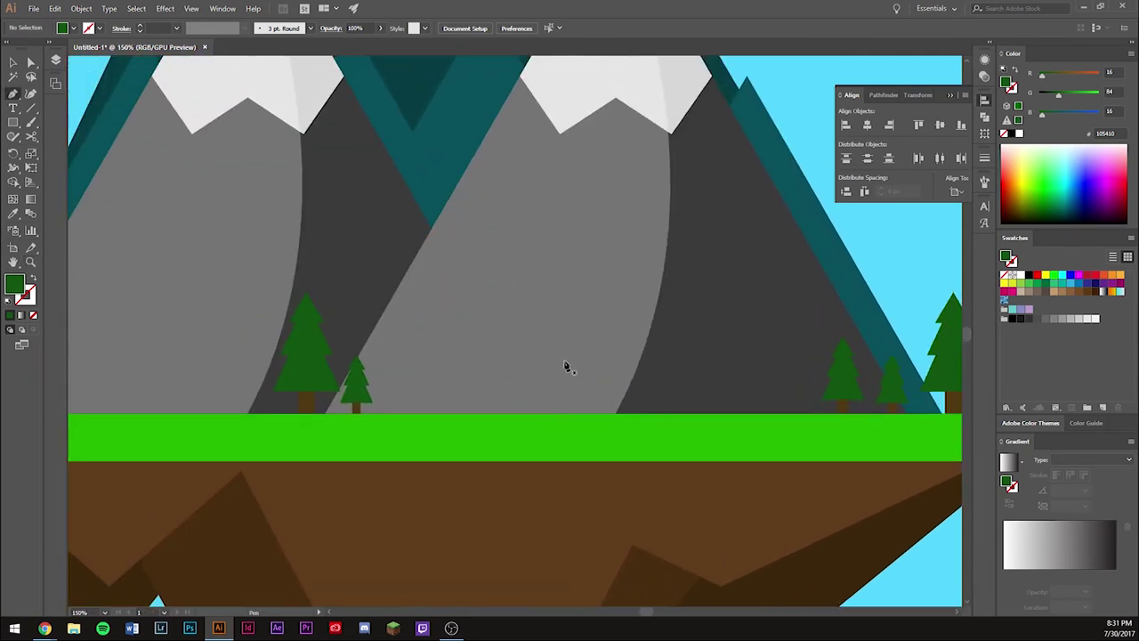
drag(13, 122, 62, 181)
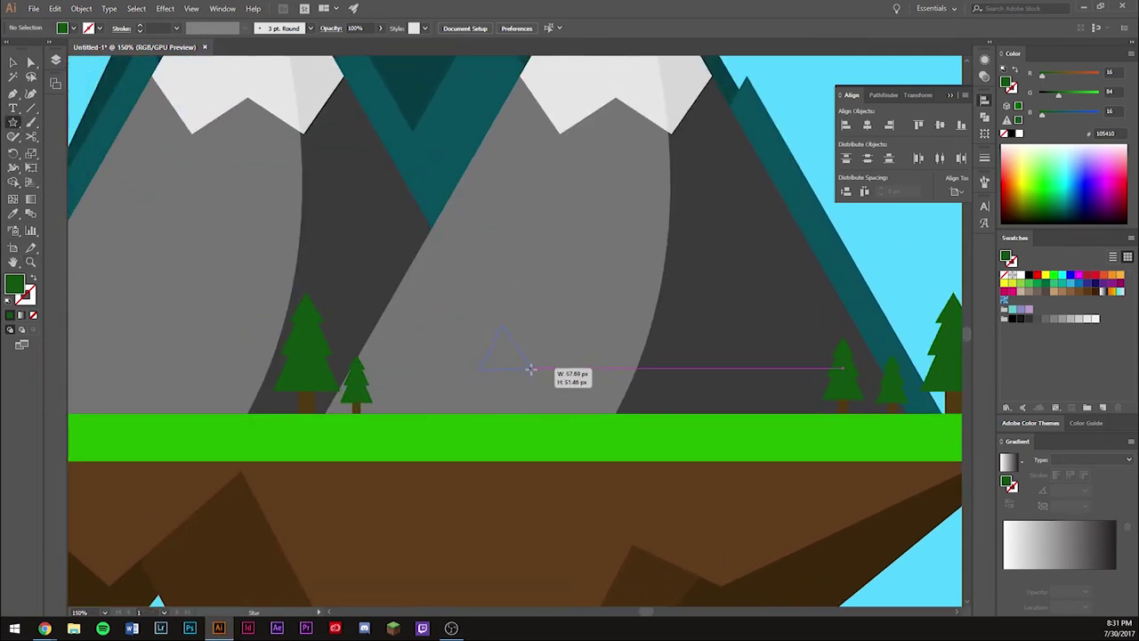
drag(530, 372, 546, 413)
key(v)
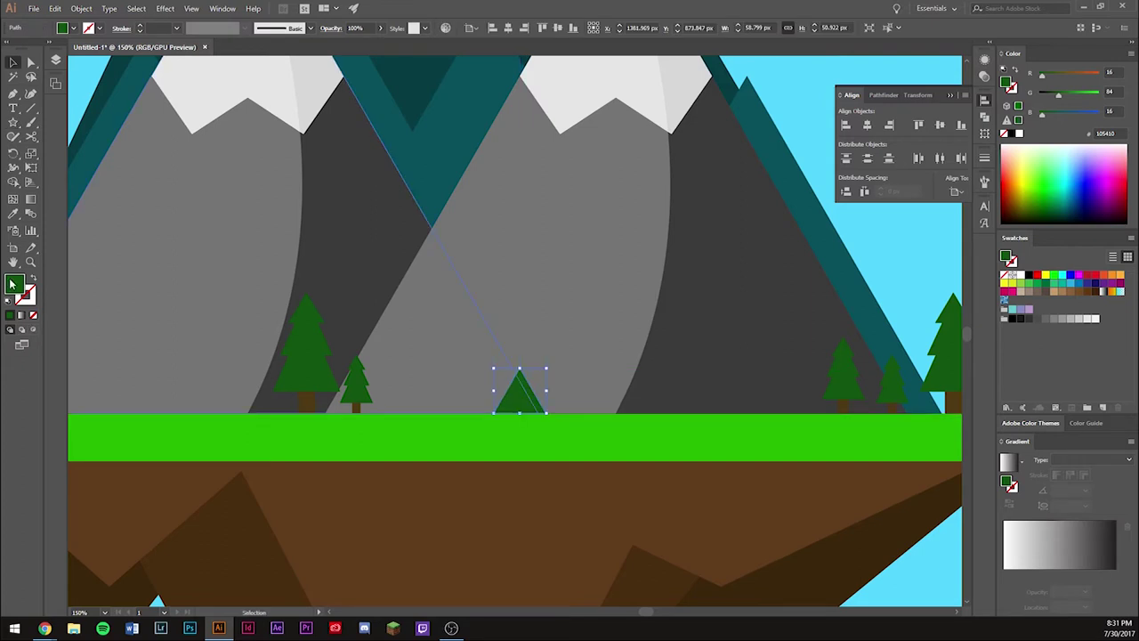
click(691, 311)
click(645, 214)
key(Escape)
key(ctrl+shift+a)
- Draw the tent body trapezoid with the Pen tool and fill it dark brown
key(p)
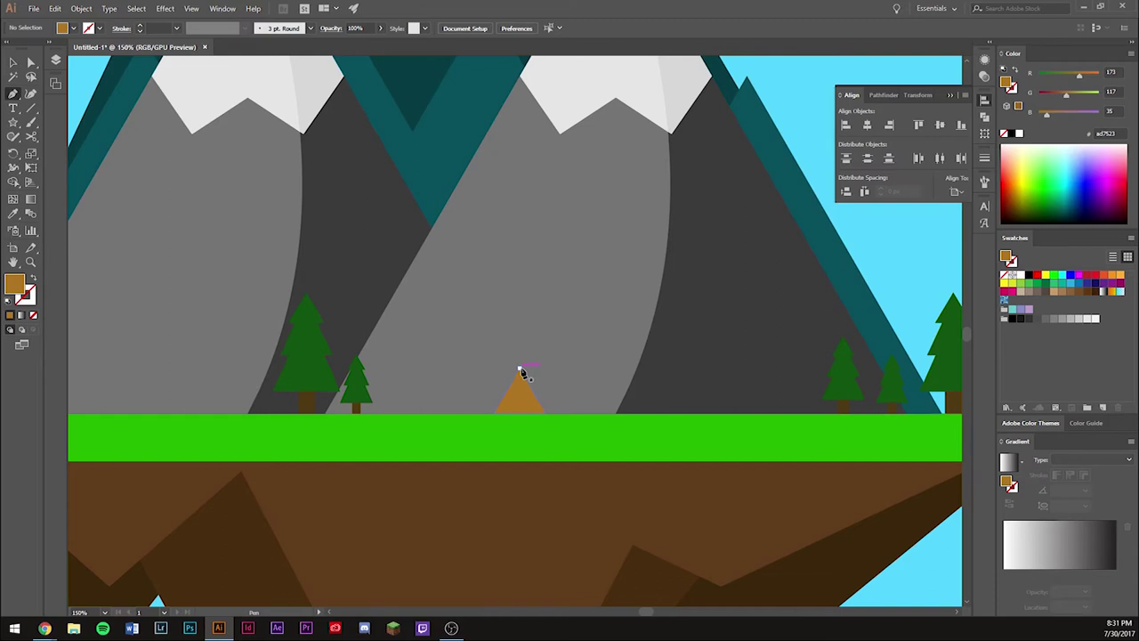
click(595, 367)
click(621, 415)
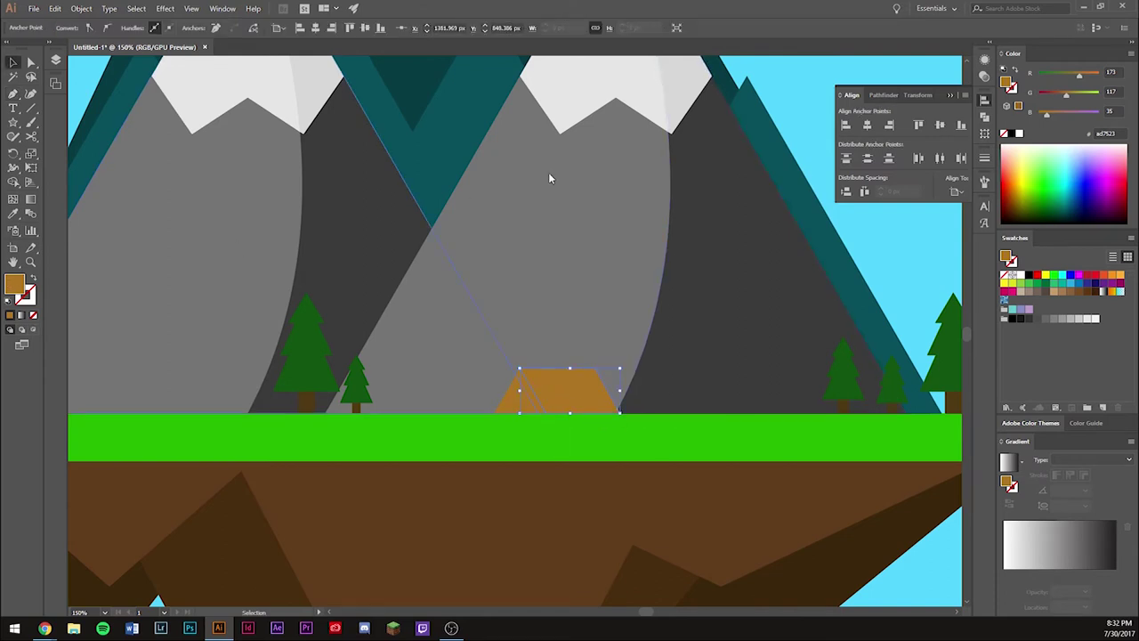
double_click(13, 283)
click(638, 235)
click(803, 173)
key(ctrl+shift+a)
- Draw the tent's front triangle and fill it a lighter brown
key(o)
click(518, 412)
key(a)
double_click(13, 283)
click(804, 172)
click(29, 312)
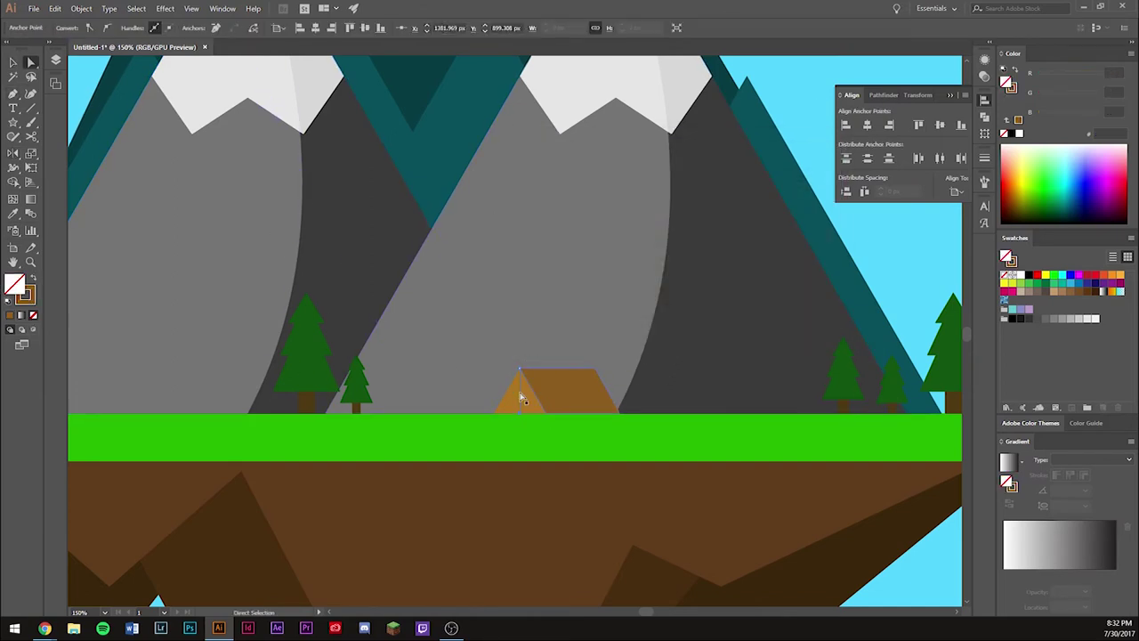
click(803, 112)
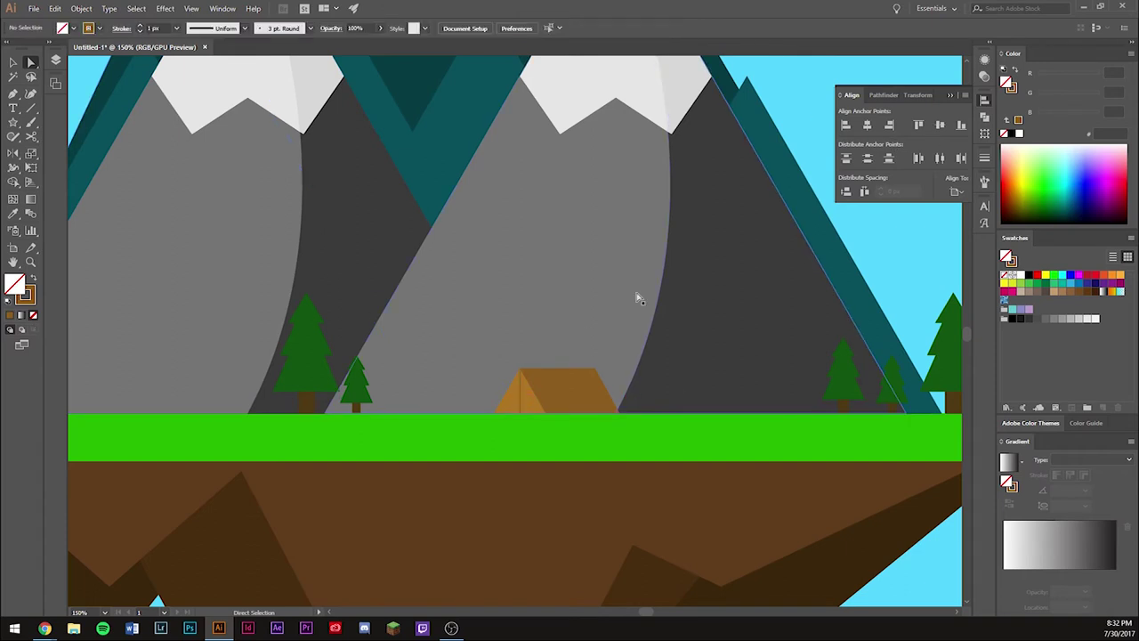
drag(561, 335, 596, 325)
key(p)
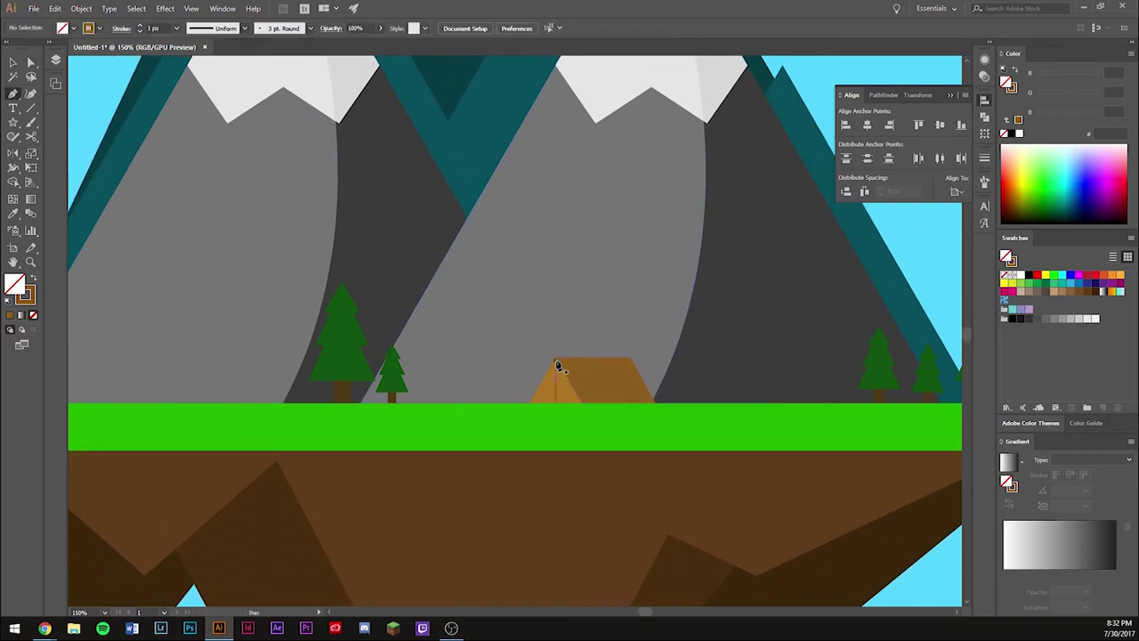
click(630, 359)
click(717, 403)
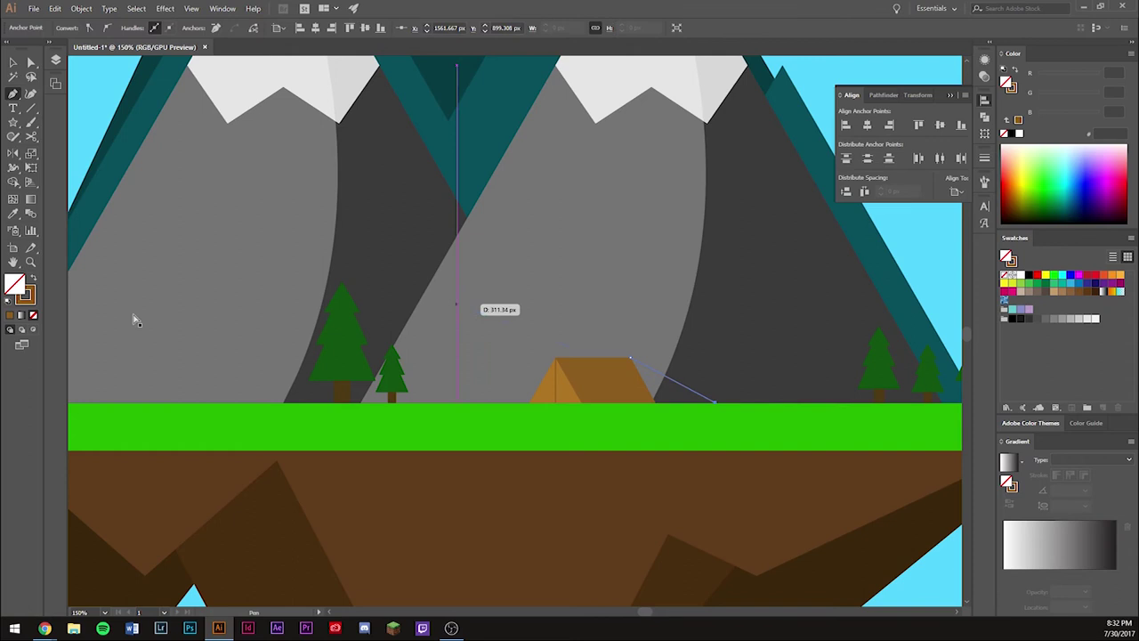
double_click(24, 294)
text(3a3a3a)
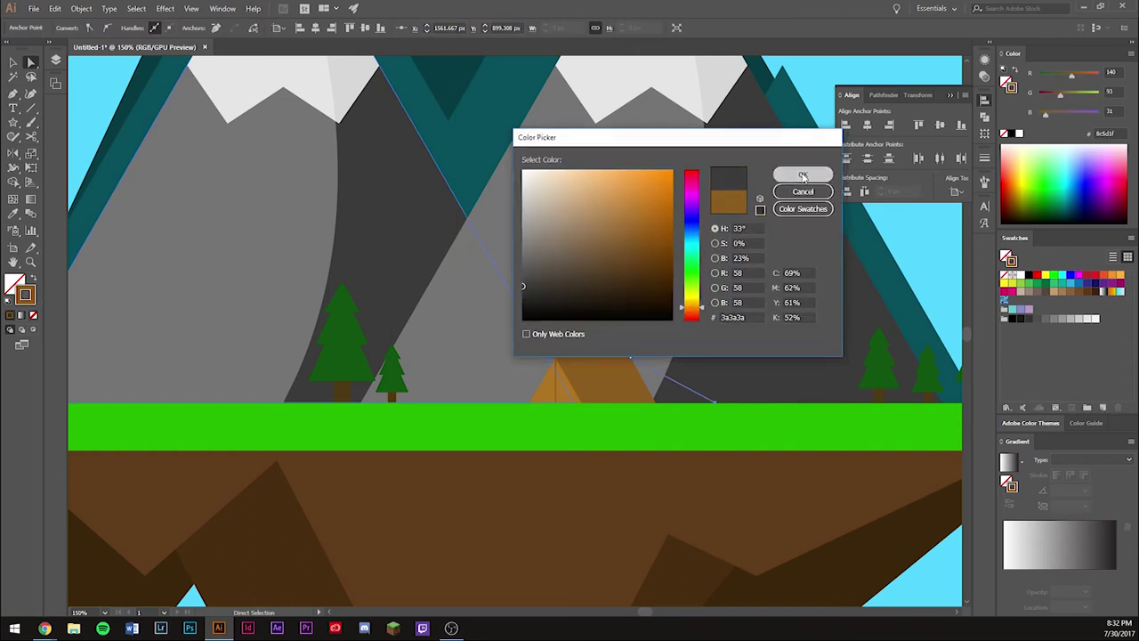
key(Return)
click(378, 342)
double_click(25, 294)
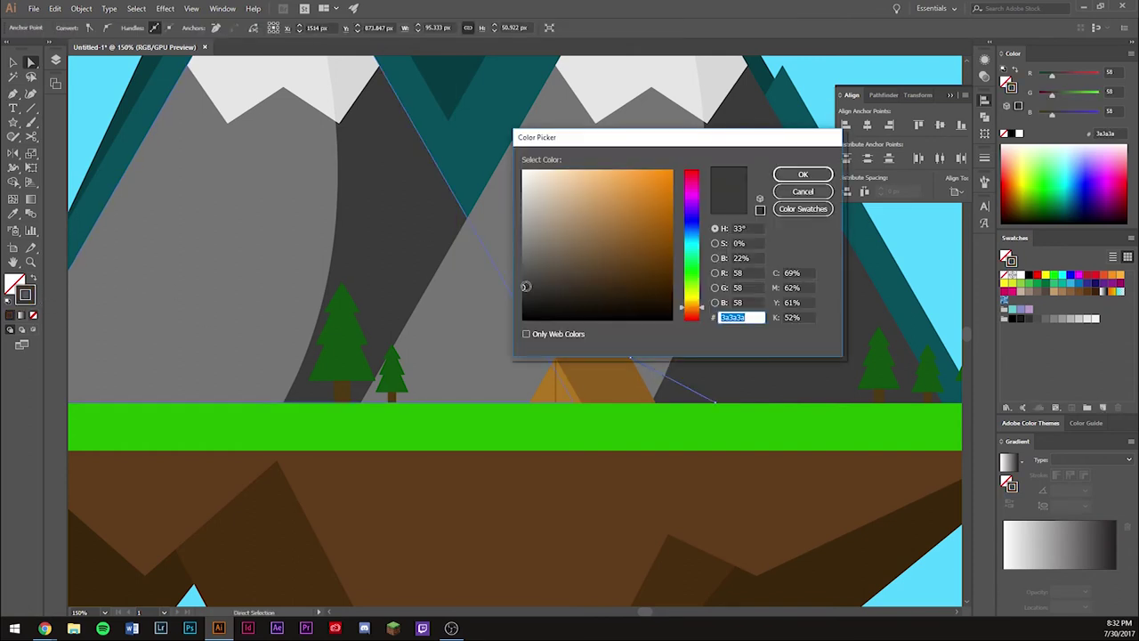
text(0f0f0f)
click(803, 172)
key(ctrl+shift+a)
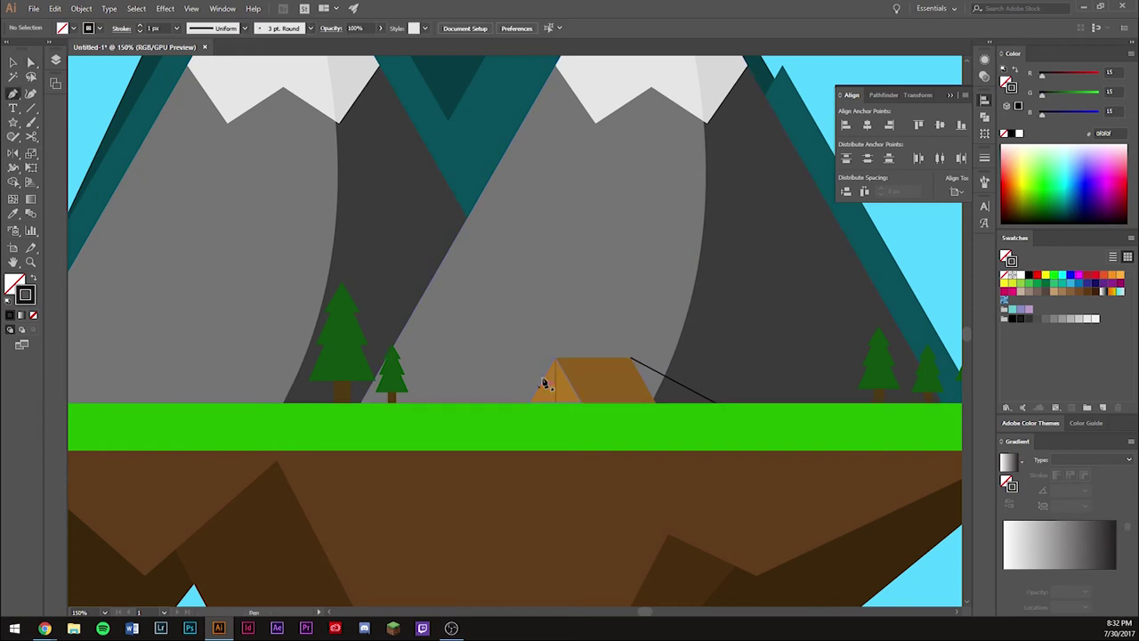
click(550, 359)
click(464, 403)
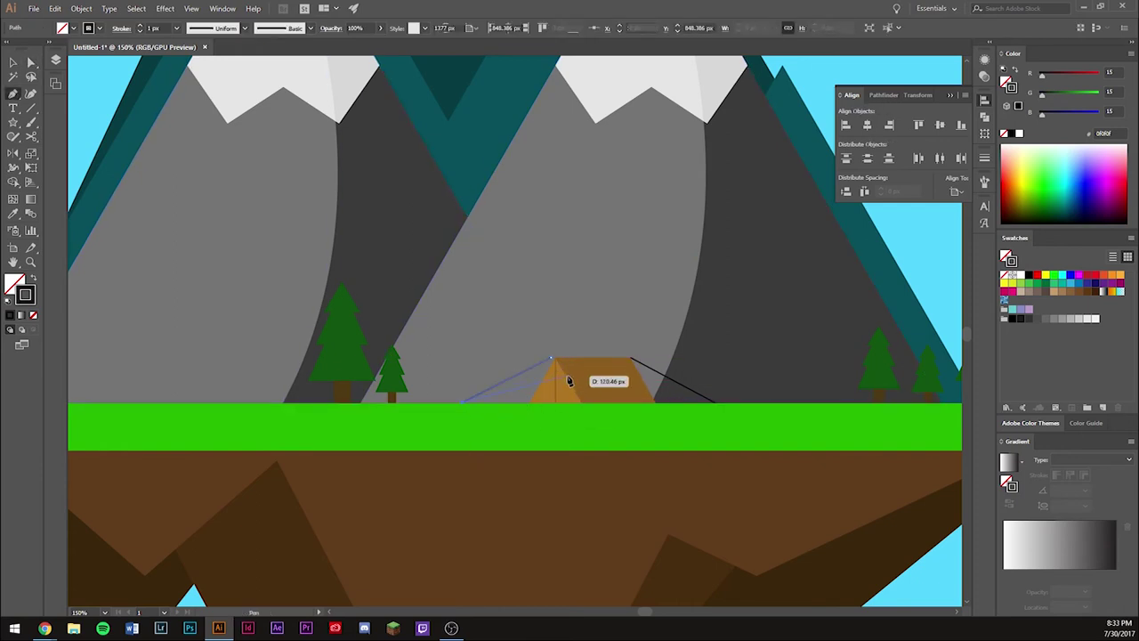
key(a)
drag(545, 367, 544, 368)
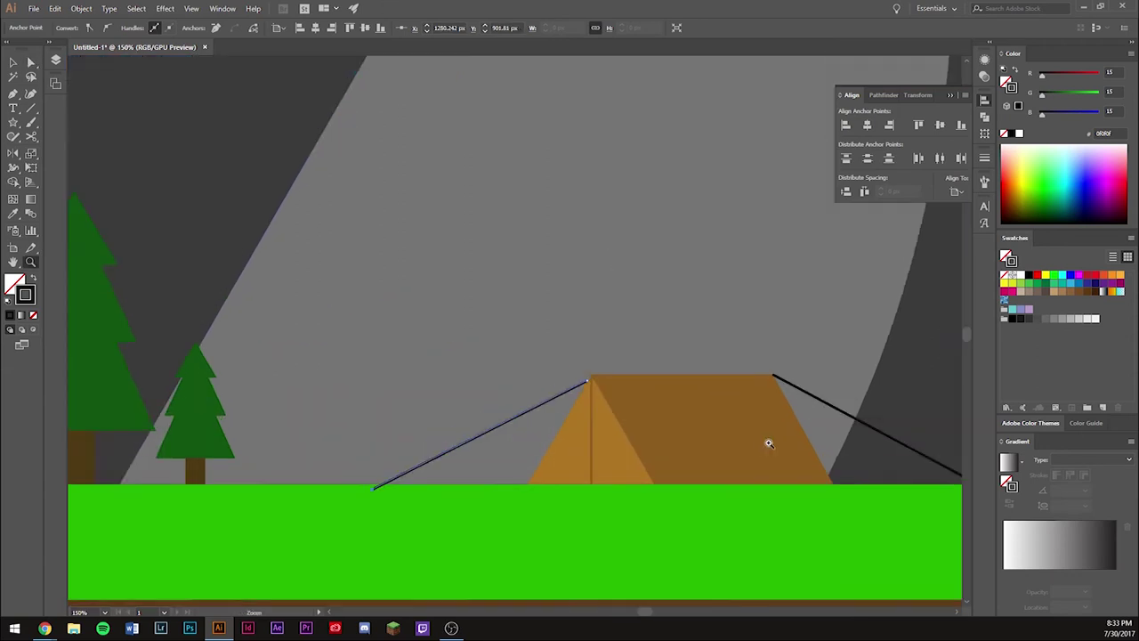
mouse_move(534, 365)
mouse_down()
mouse_move(610, 435)
mouse_move(647, 415)
mouse_up()
key(ctrl+minus)
key(ctrl+minus)
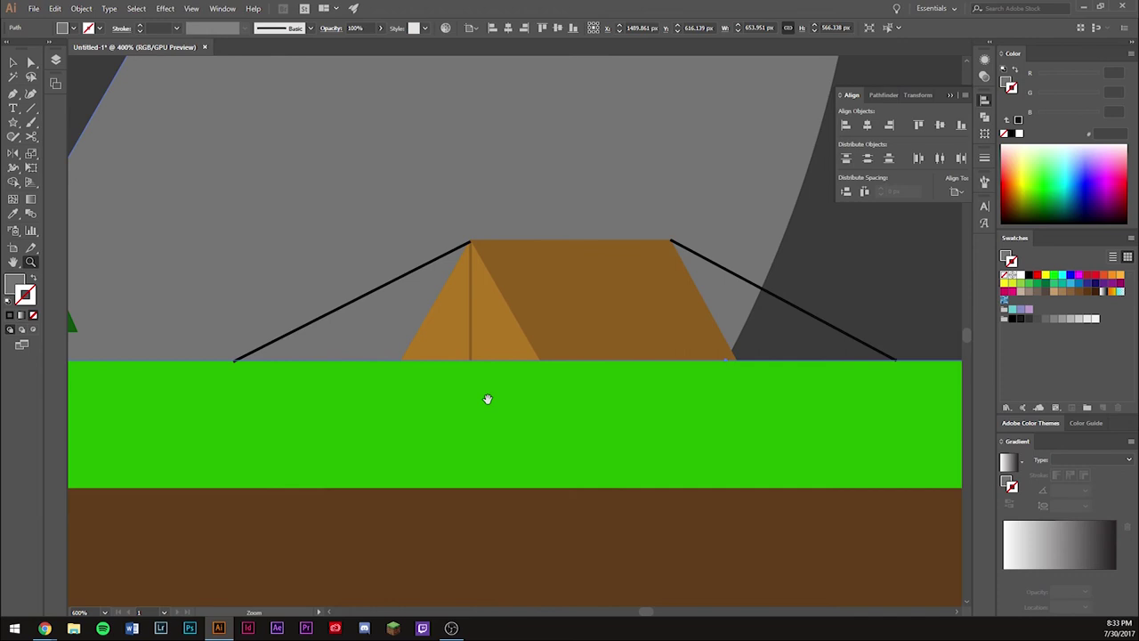
key(ctrl+minus)
key(v)
click(422, 345)
shift+click(713, 329)
key(Delete)
key(z)
drag(713, 332, 602, 385)
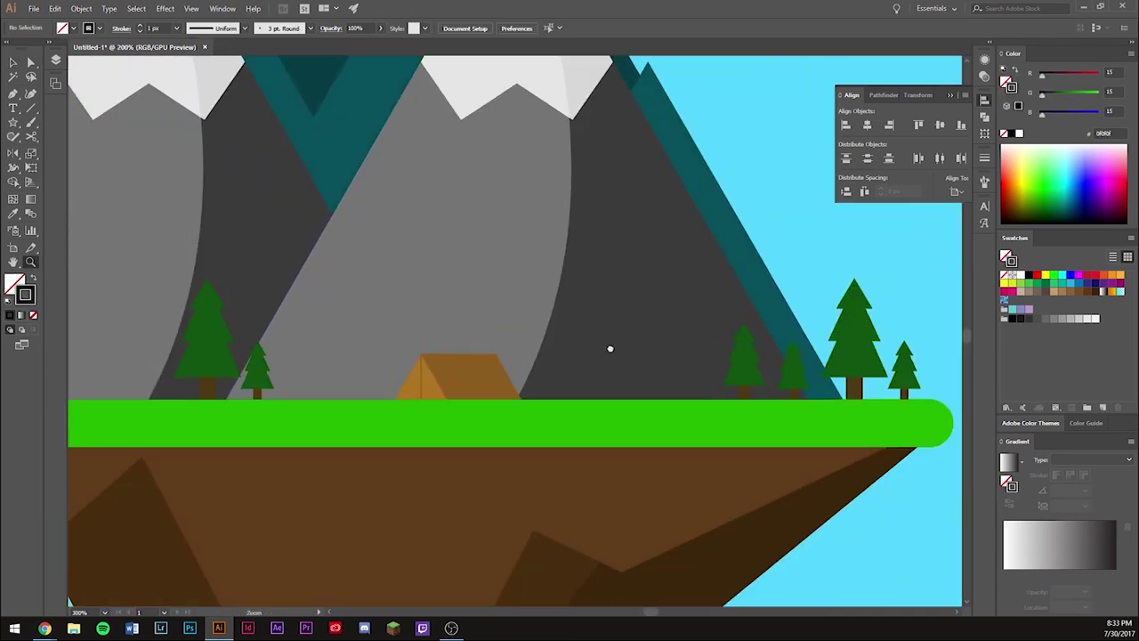
- Draw a thin upright flagpole beside the tent, filled grey a5a5a5
drag(540, 322, 540, 318)
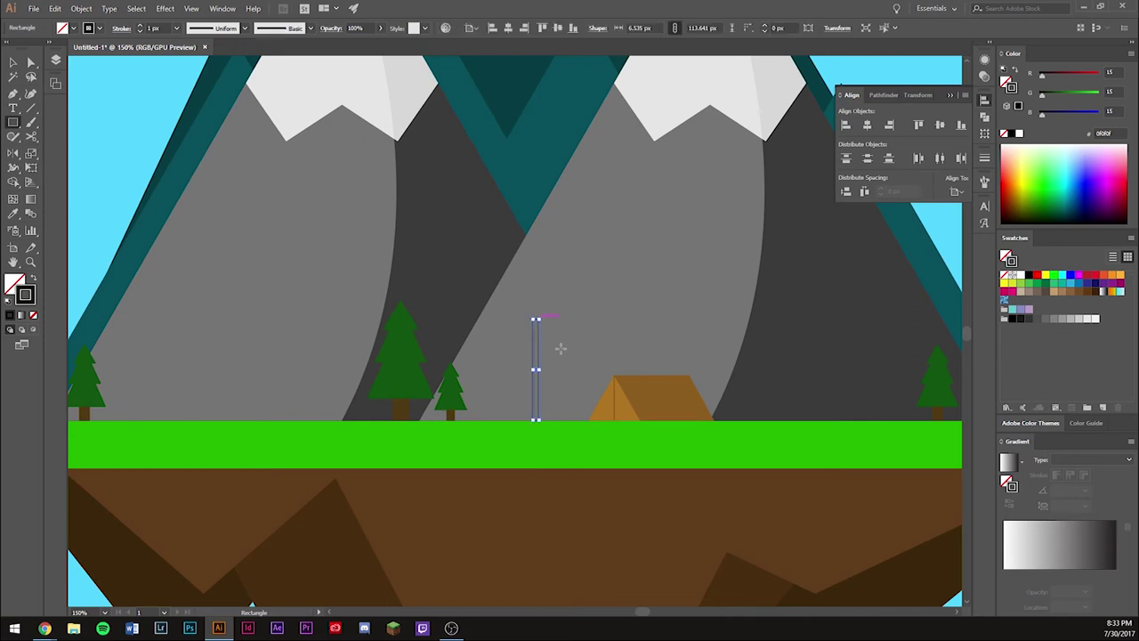
key(shift+x)
double_click(13, 282)
key(Return)
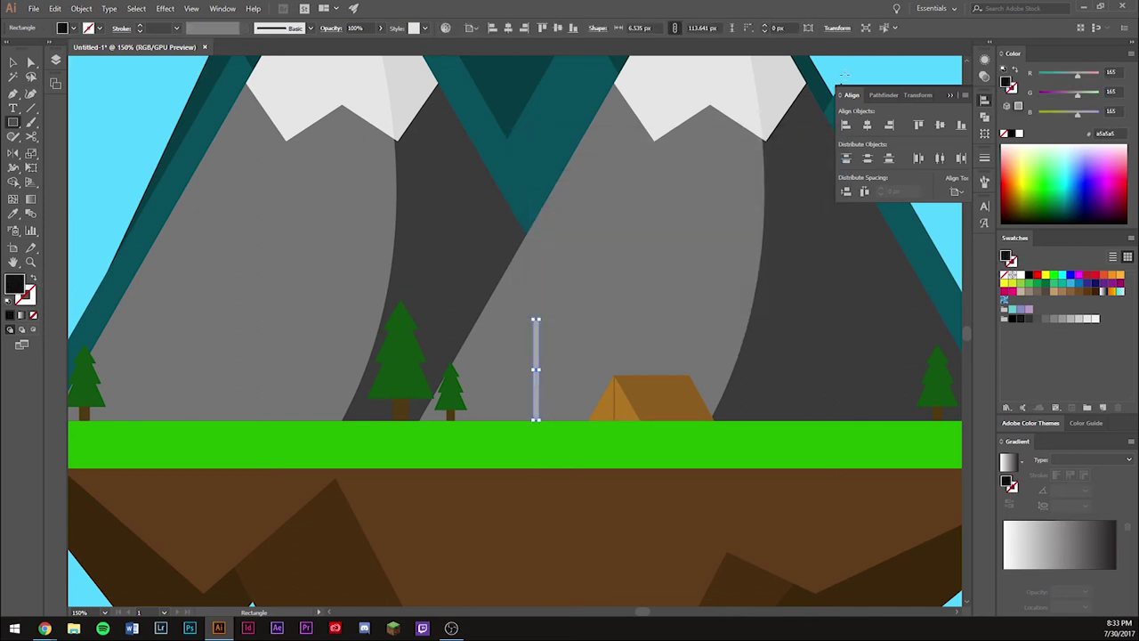
scroll(602, 332, right, 5)
scroll(602, 332, up, 1)
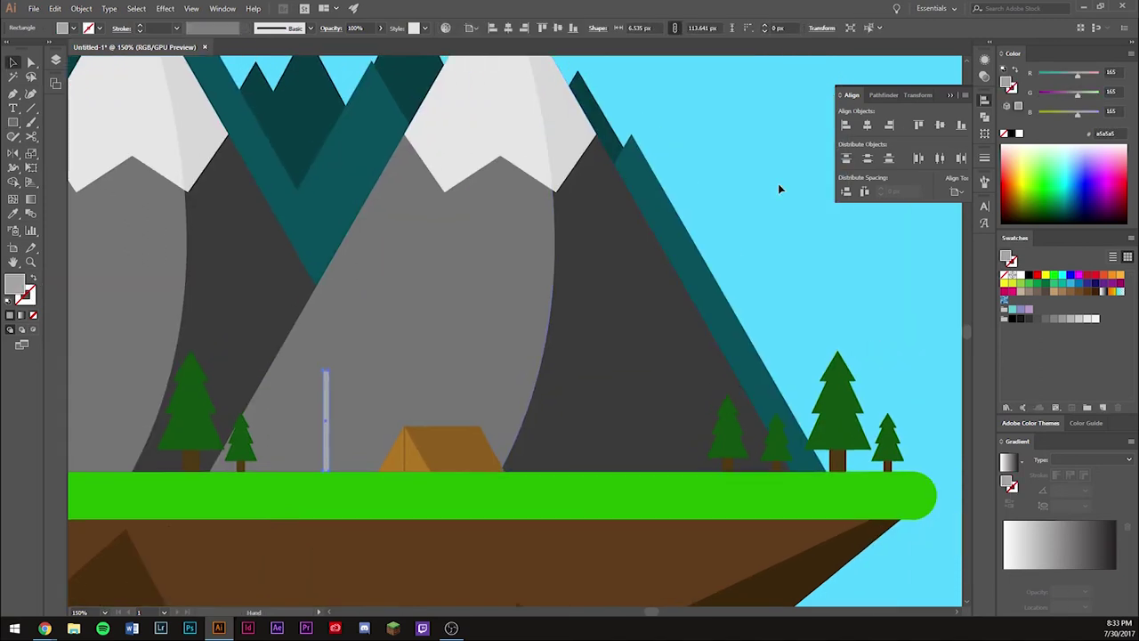
key(ctrl+shift+a)
- Draw a small triangle flag, rotate it, and stretch it wider against the pole top
mouse_move(427, 333)
mouse_down()
mouse_move(422, 317)
mouse_move(463, 411)
mouse_up()
key(v)
mouse_move(475, 393)
mouse_down()
mouse_move(463, 428)
mouse_move(418, 429)
mouse_up()
scroll(533, 436, up, 3)
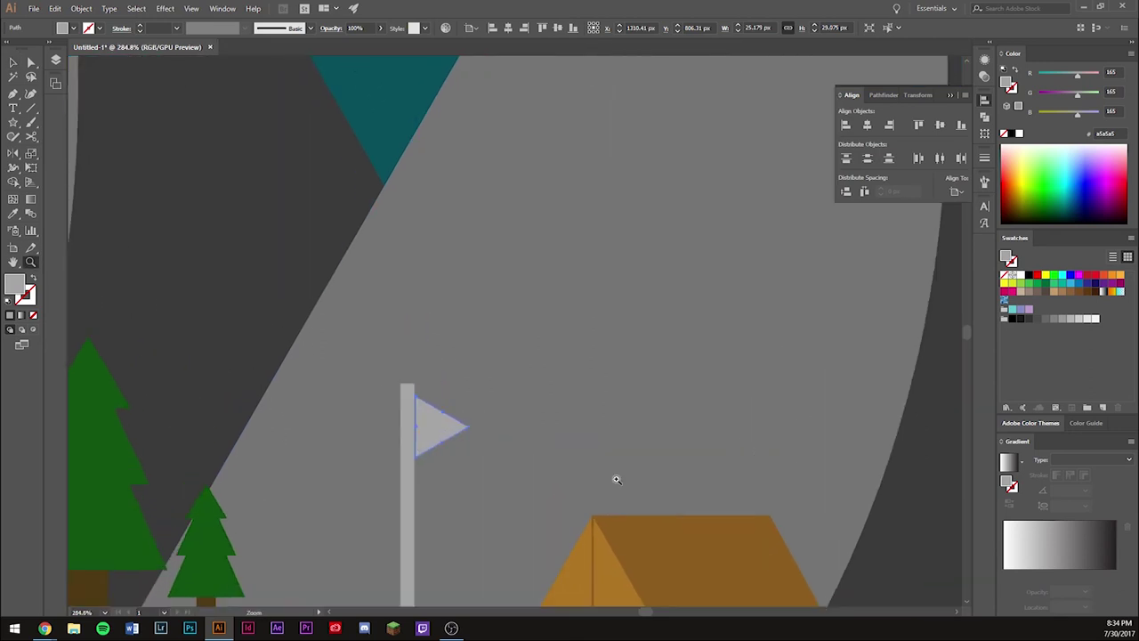
key(z)
drag(498, 436, 559, 506)
key(v)
drag(631, 394, 877, 394)
key(ctrl+minus)
key(ctrl+minus)
key(ctrl+minus)
- Fill the flag red-orange, then adjust it to a lighter red
double_click(14, 283)
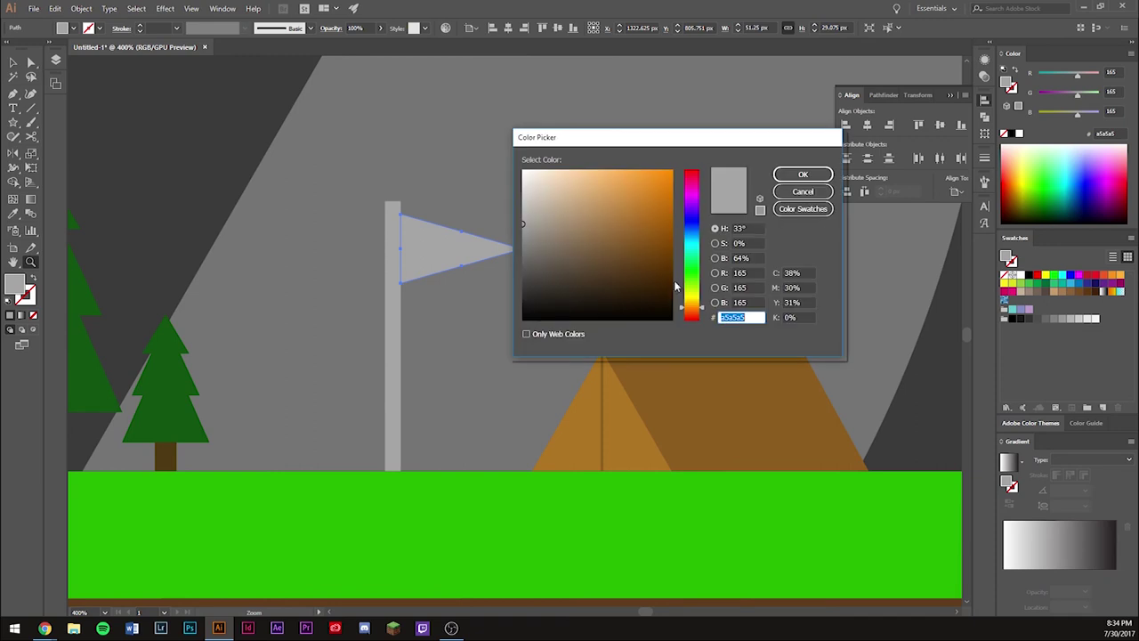
drag(692, 294, 691, 316)
click(654, 193)
click(802, 174)
key(ctrl+plus)
key(ctrl+minus)
key(ctrl+minus)
double_click(14, 283)
drag(696, 303, 692, 317)
click(623, 182)
click(826, 173)
key(ctrl+minus)
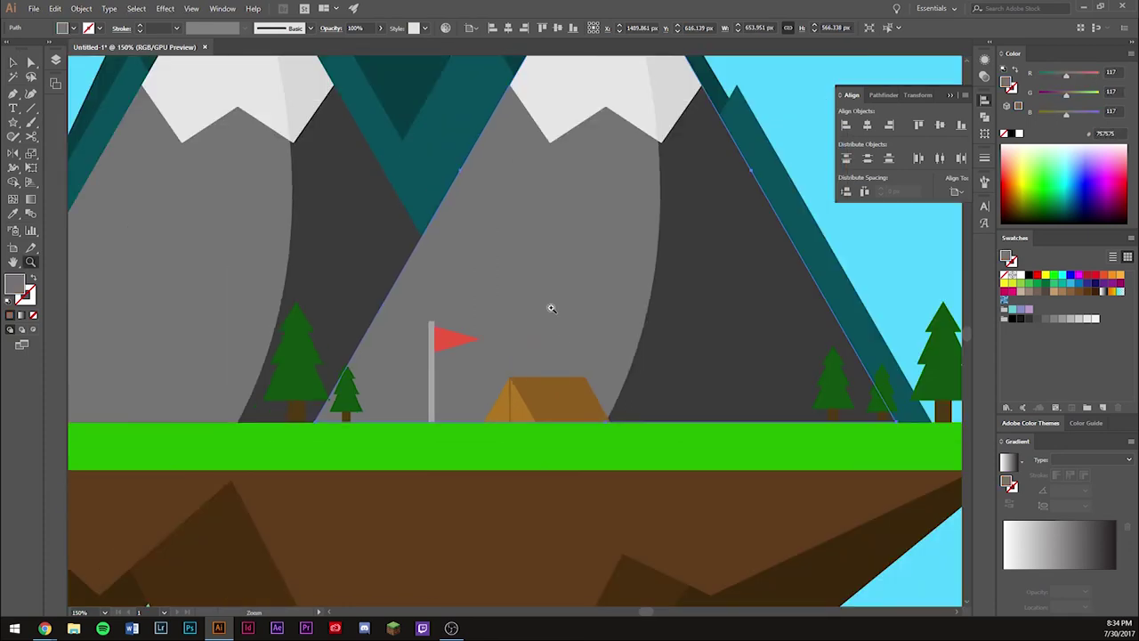
key(ctrl+minus)
key(ctrl+minus)
key(ctrl+minus)
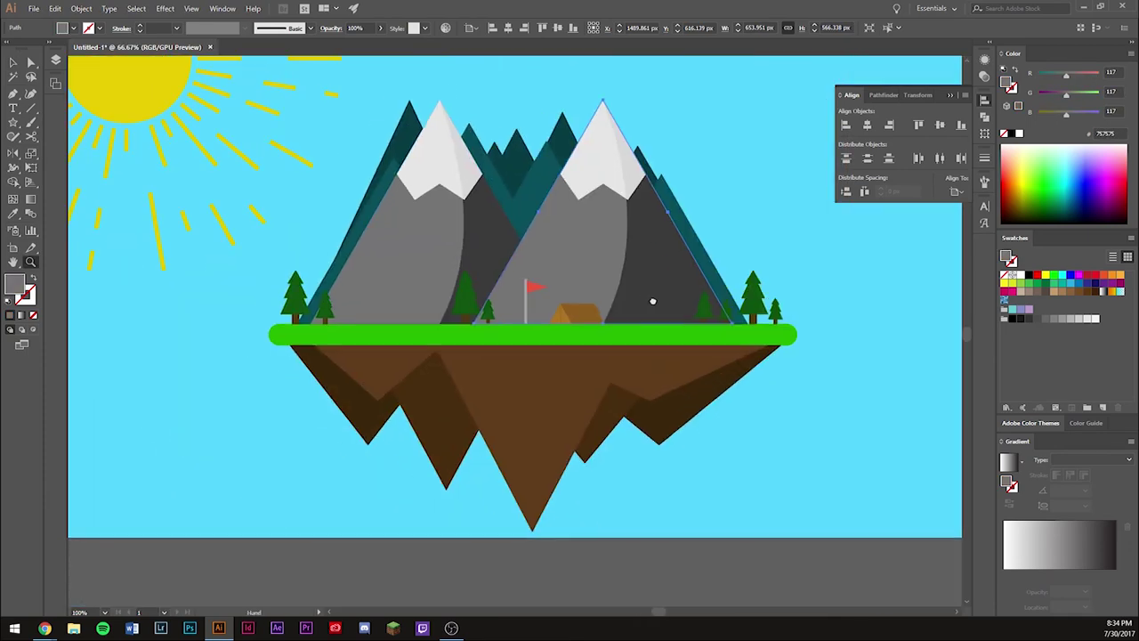
- Add a small 15 by 15 grey circle on the island
click(527, 405)
key(v)
click(290, 462)
key(l)
drag(343, 347, 355, 359)
double_click(14, 283)
click(808, 172)
key(i)
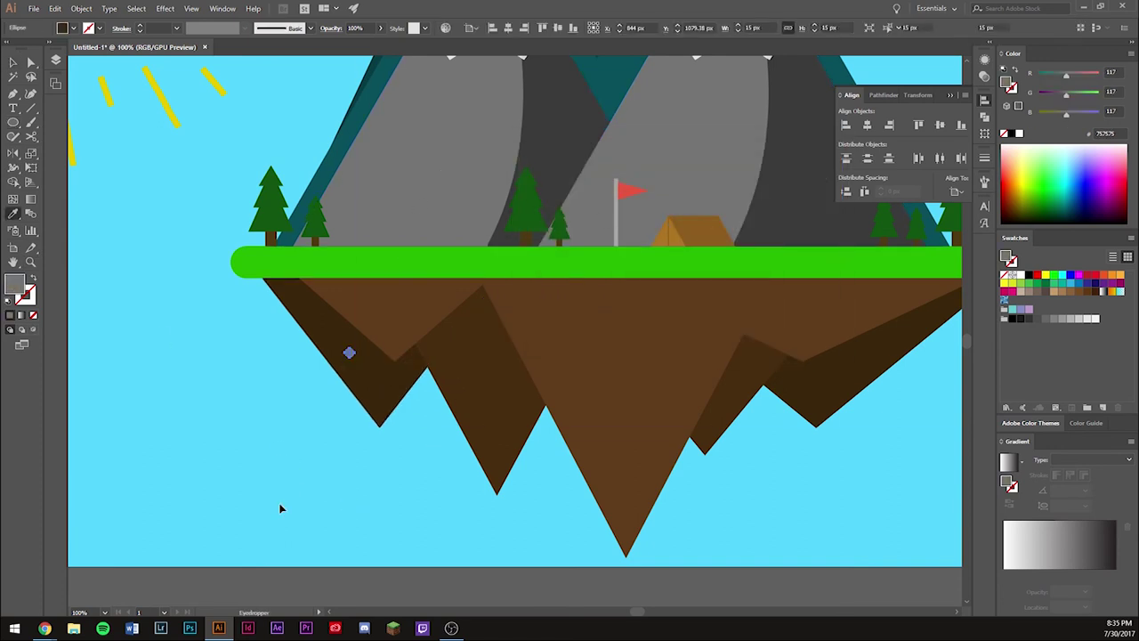
- Zoom out to fit the whole artboard, then toggle full screen mode on and off
key(ctrl+minus)
key(ctrl+minus)
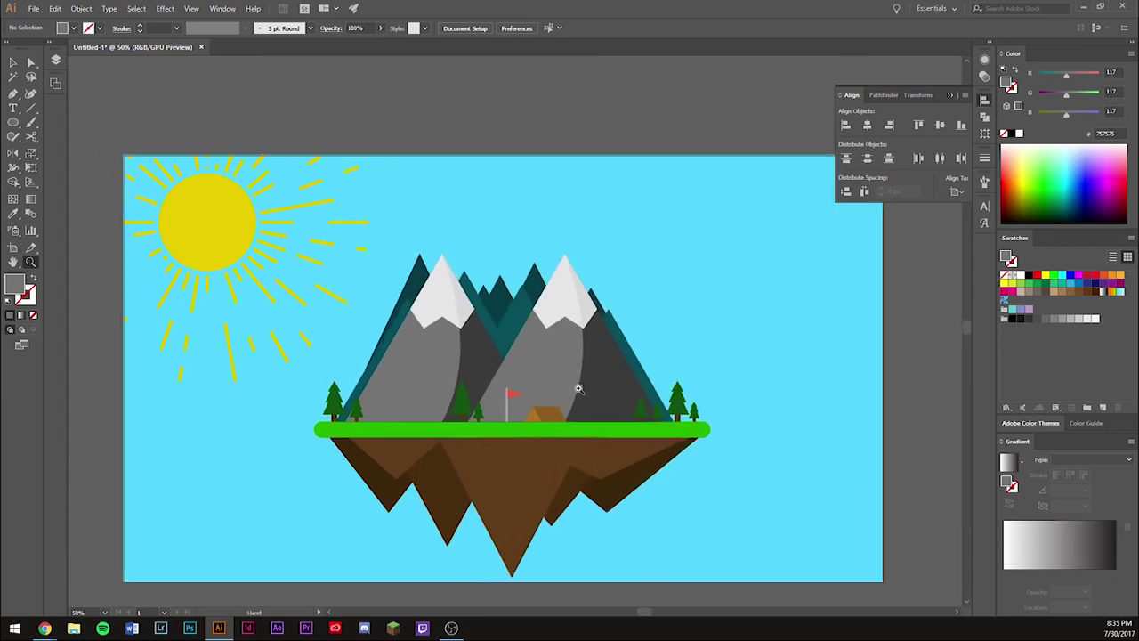
scroll(578, 388, up, 1)
scroll(632, 400, down, 1)
drag(633, 399, 735, 445)
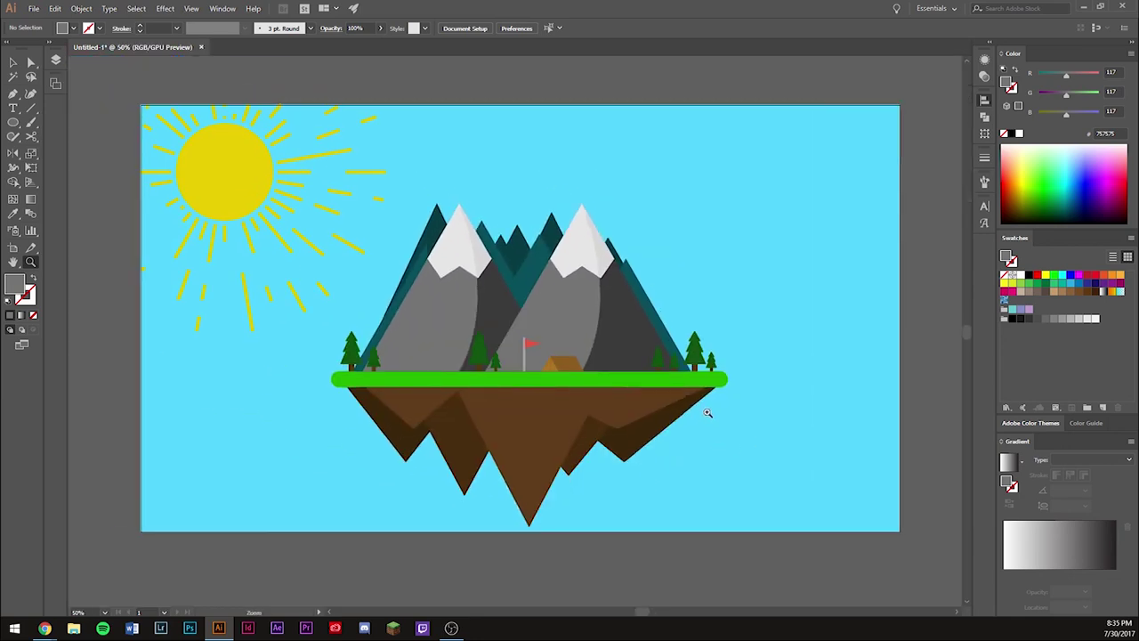
key(f)
key(f)
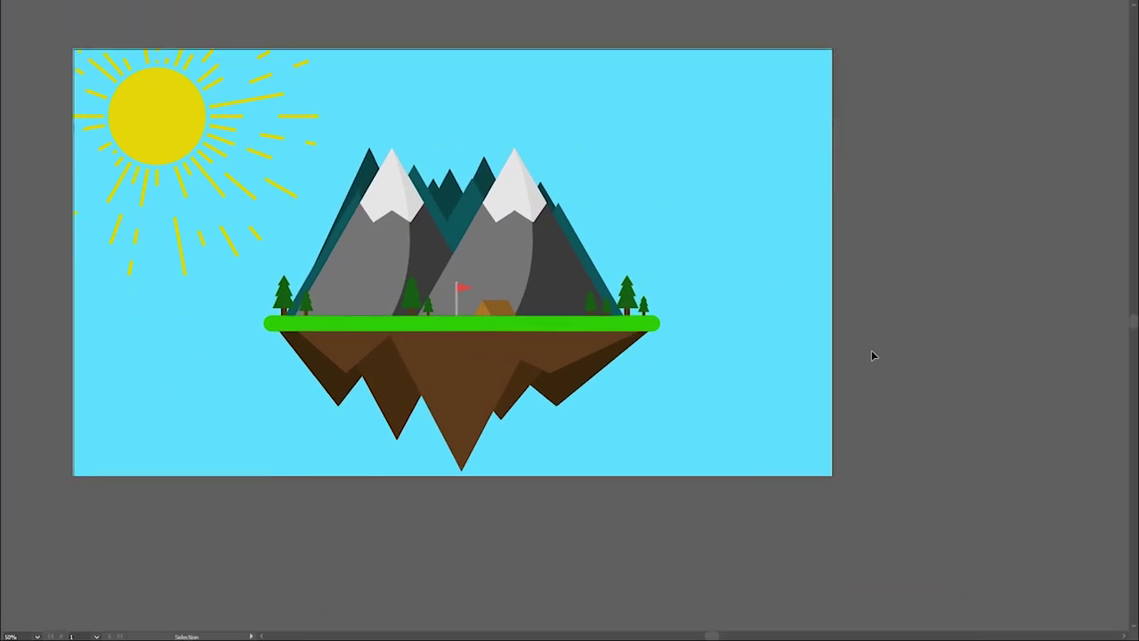
key(f)
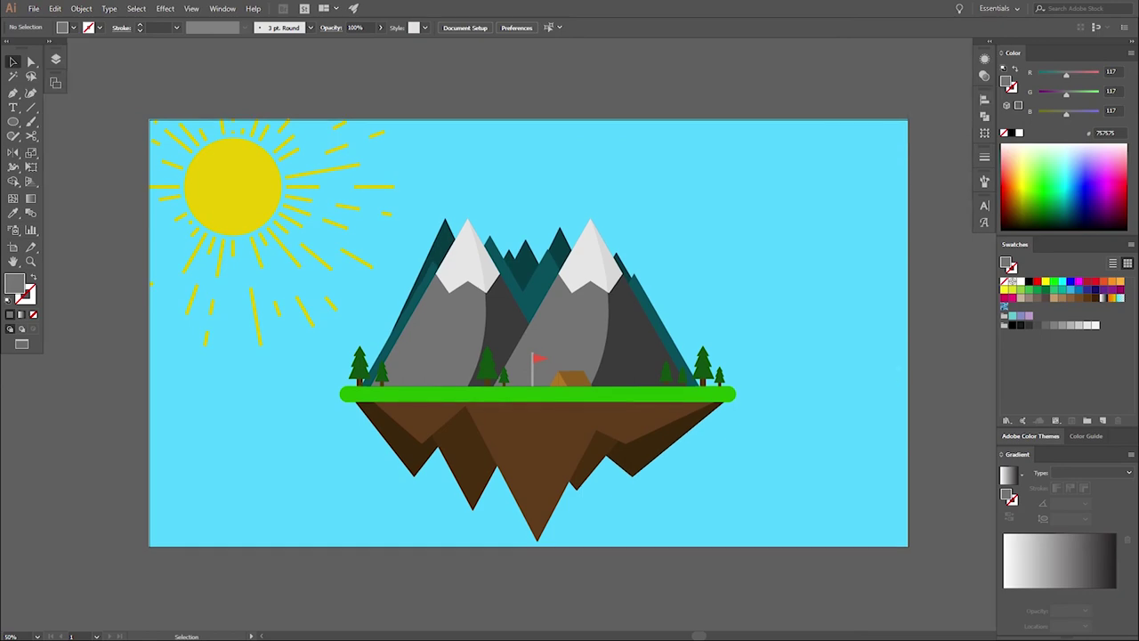